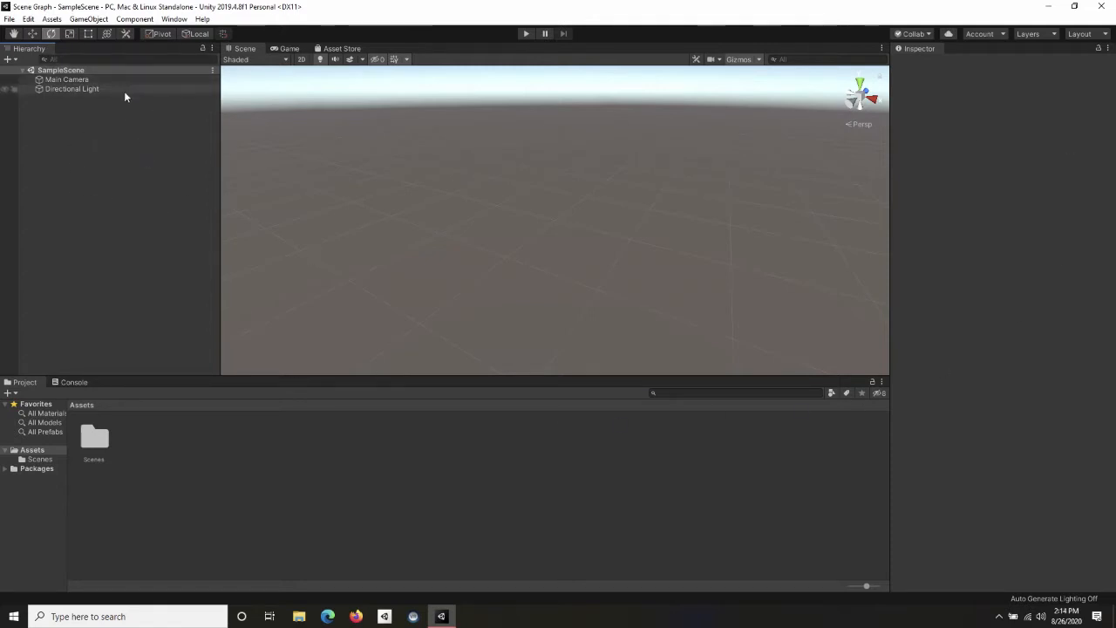
Create a 3D cube in the scene and rename it Torso.
left_click(88, 19)
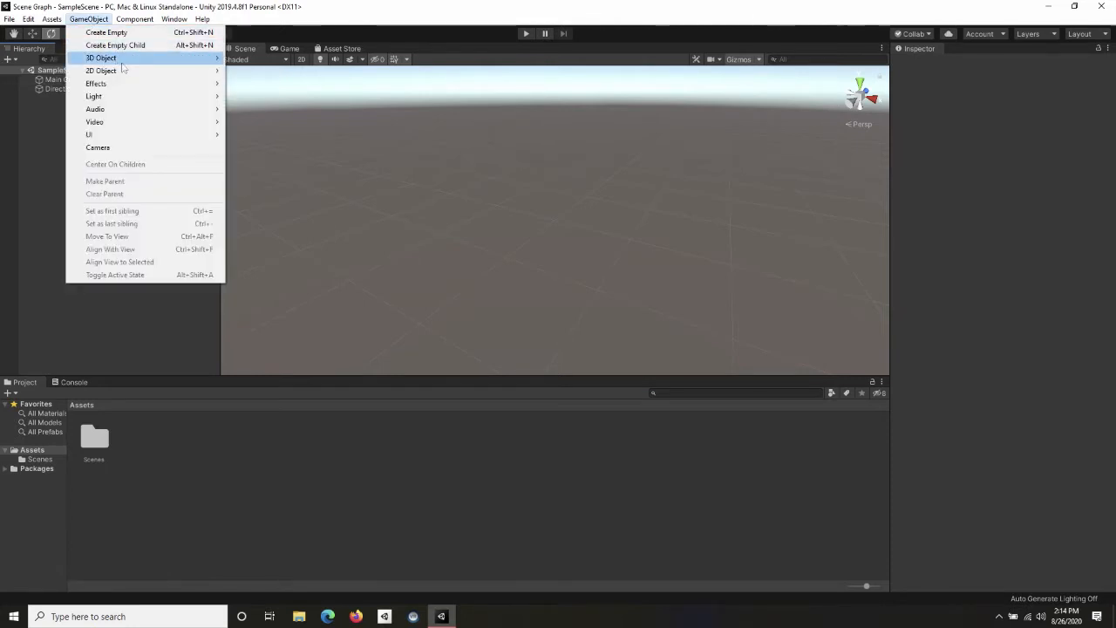
mouse_move(123, 64)
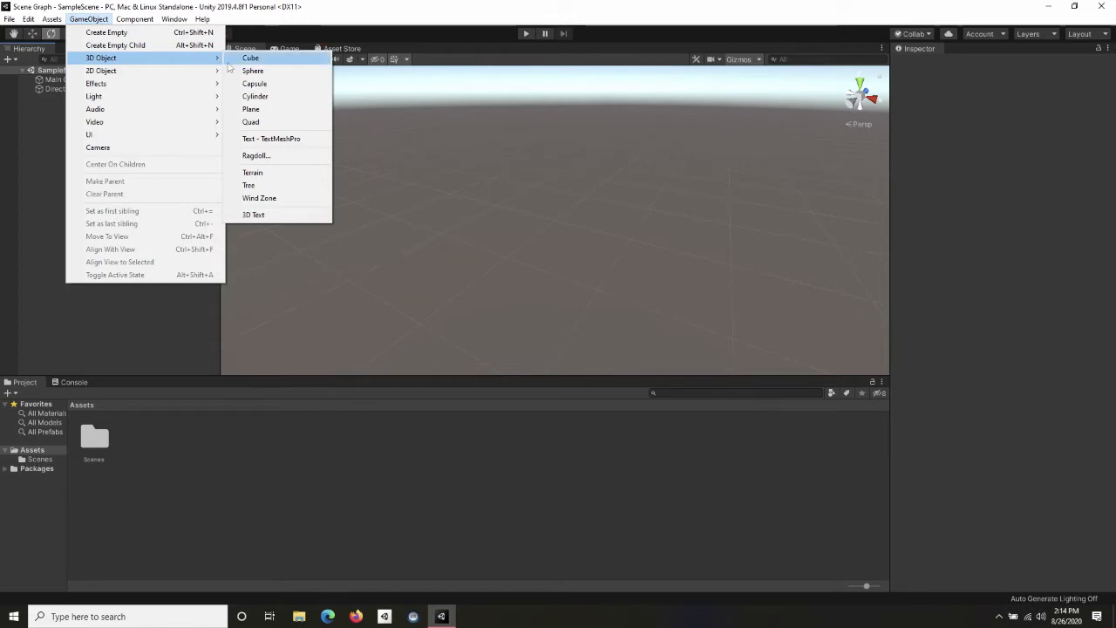
left_click(242, 60)
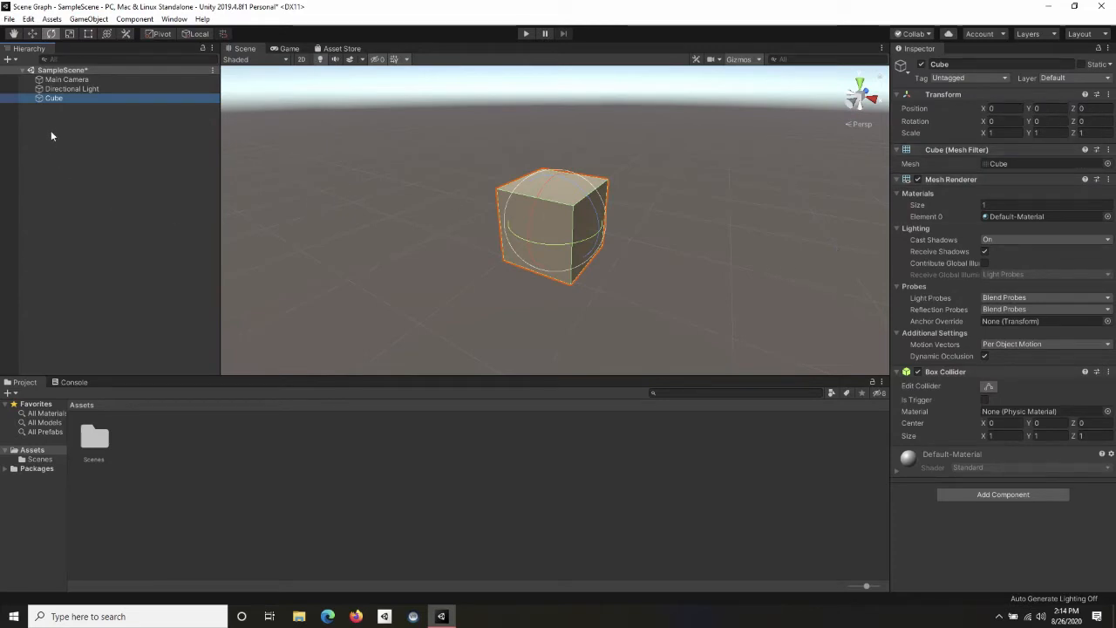
right_click(54, 98)
left_click(100, 133)
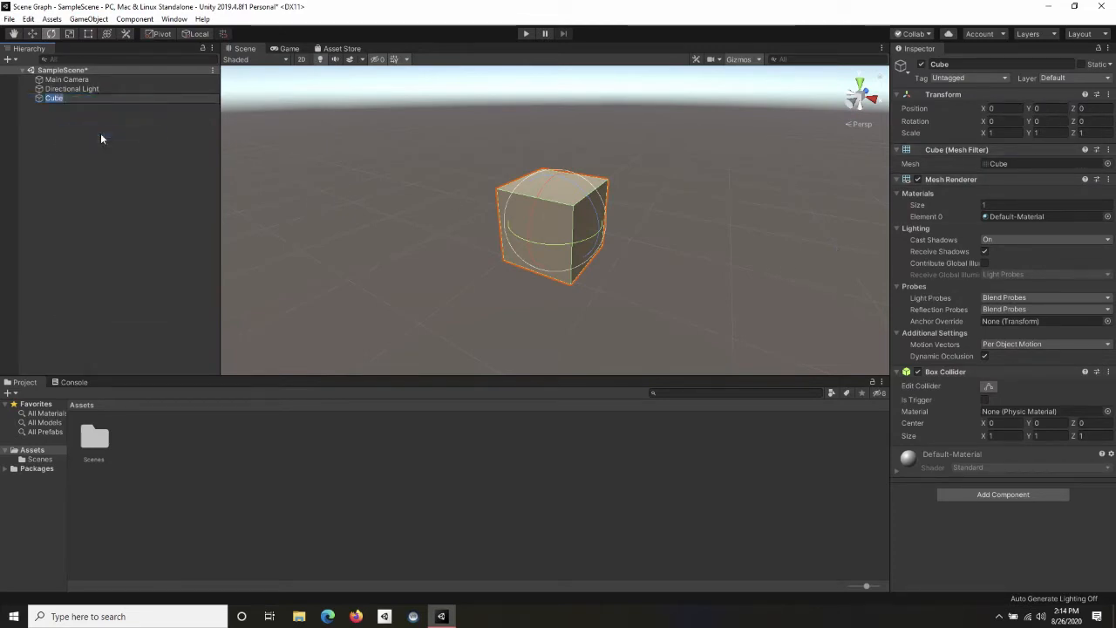
type("Torso")
key("Return")
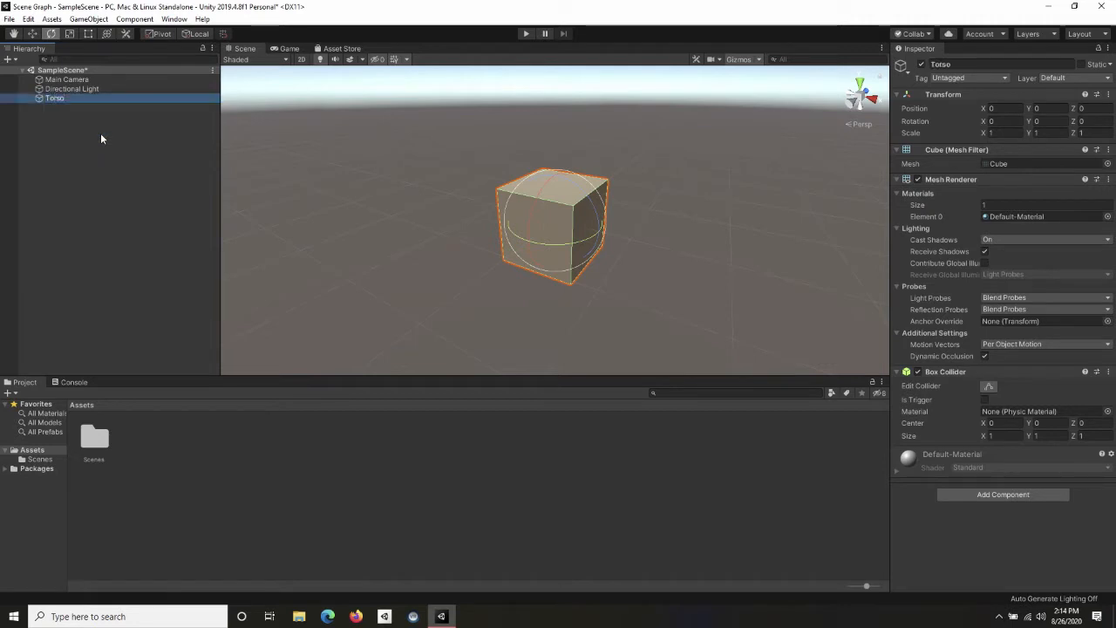
Set the Torso's scale to 0.5 in X and 0.25 in Z.
left_click(1004, 133)
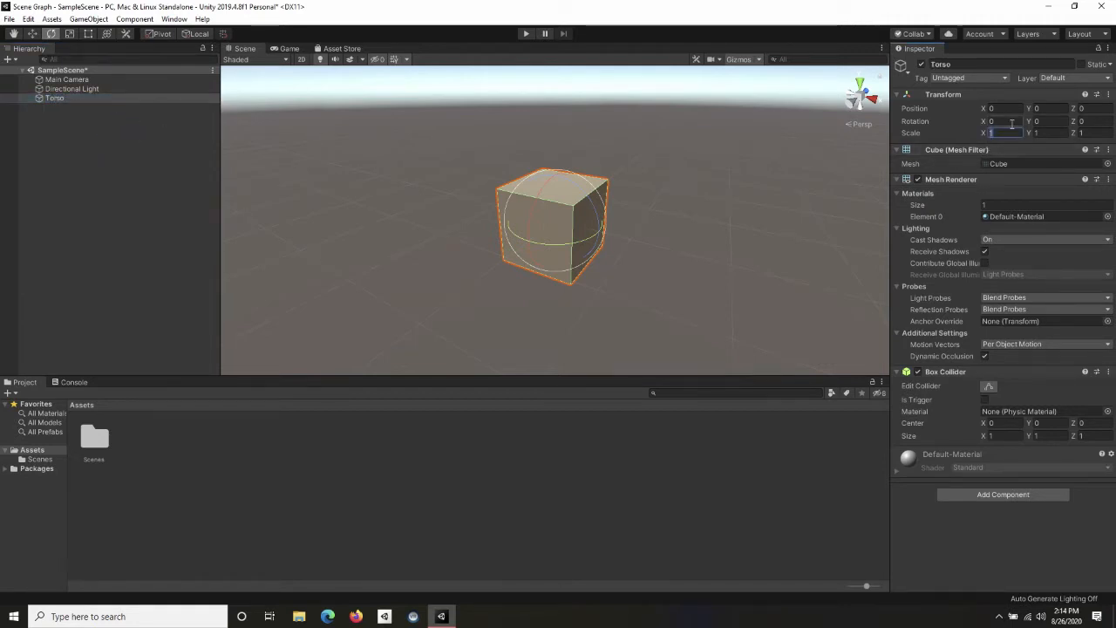
type("0.5")
key("Tab")
key("Tab")
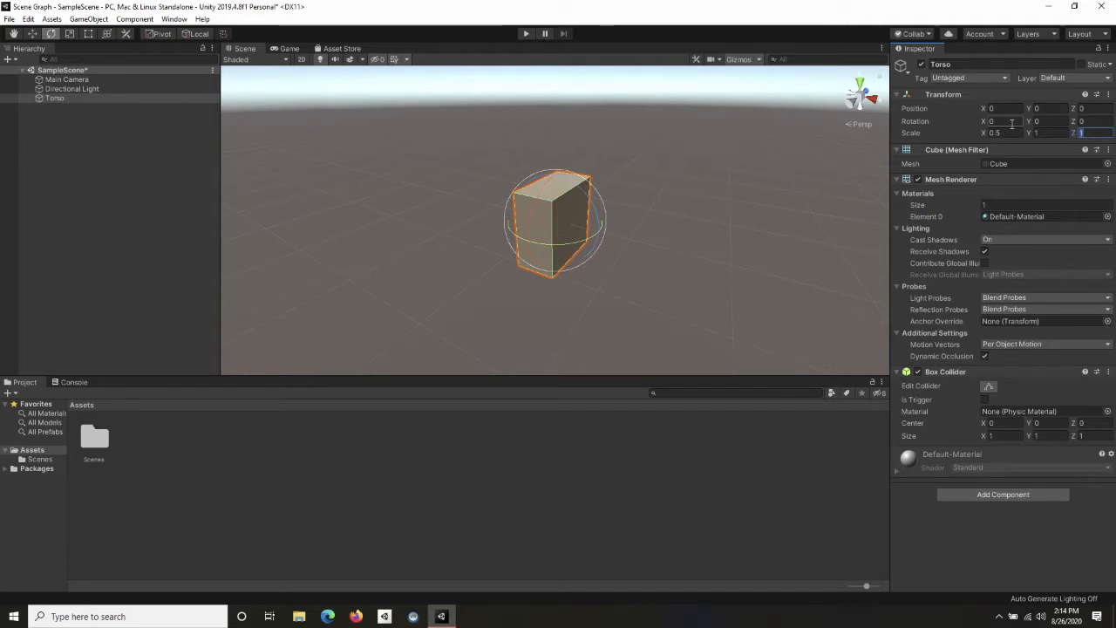
type(".25")
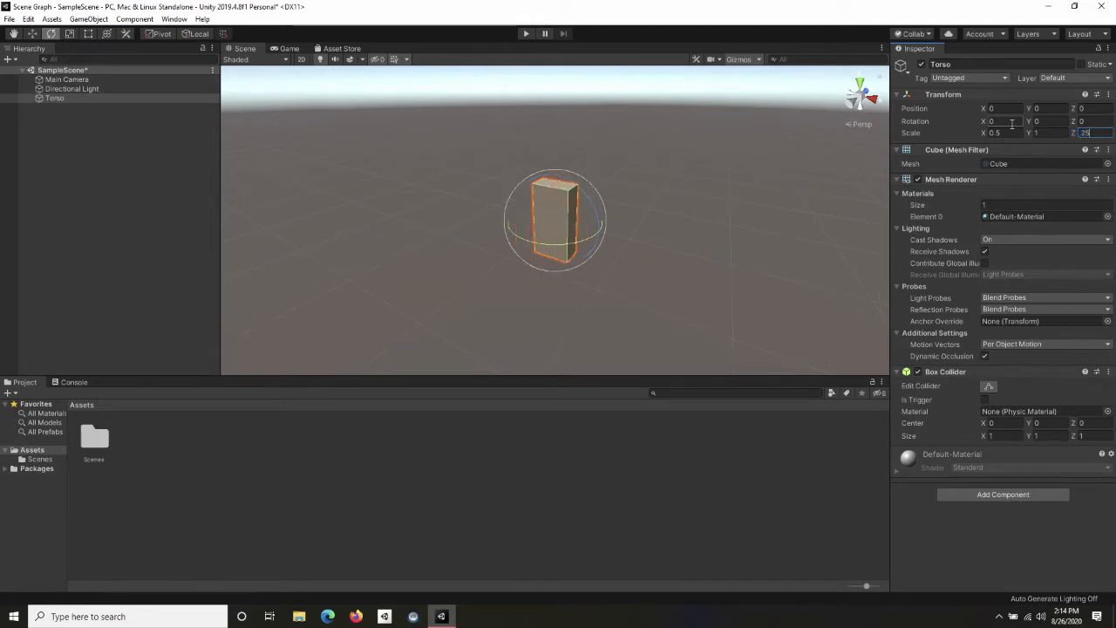
key("Return")
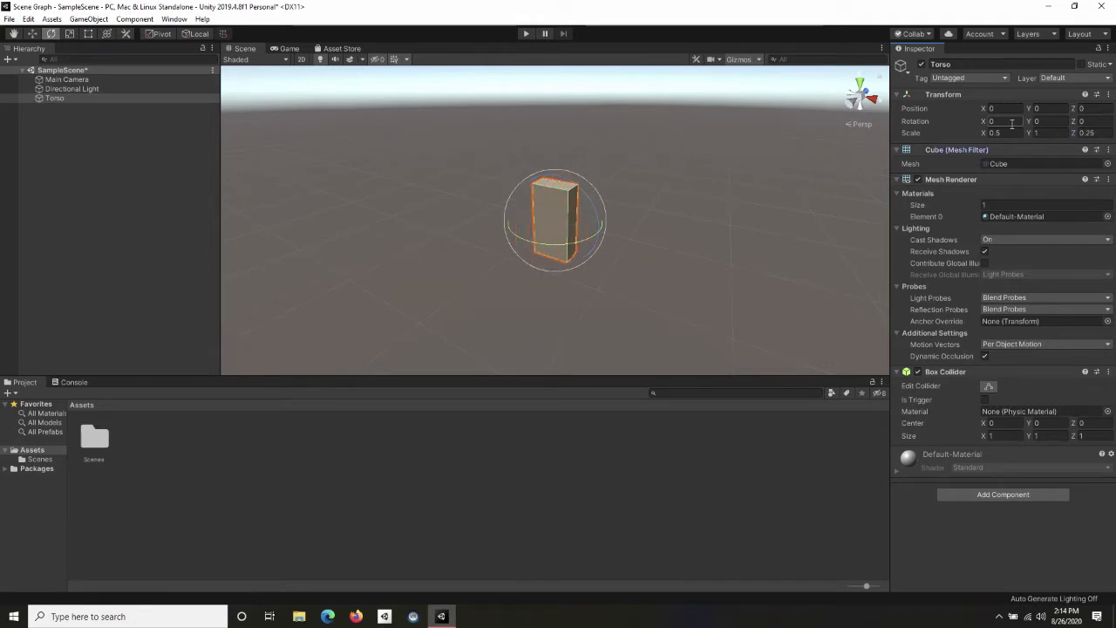
Duplicate the Torso and rename the copy Head.
right_click(52, 98)
left_click(87, 152)
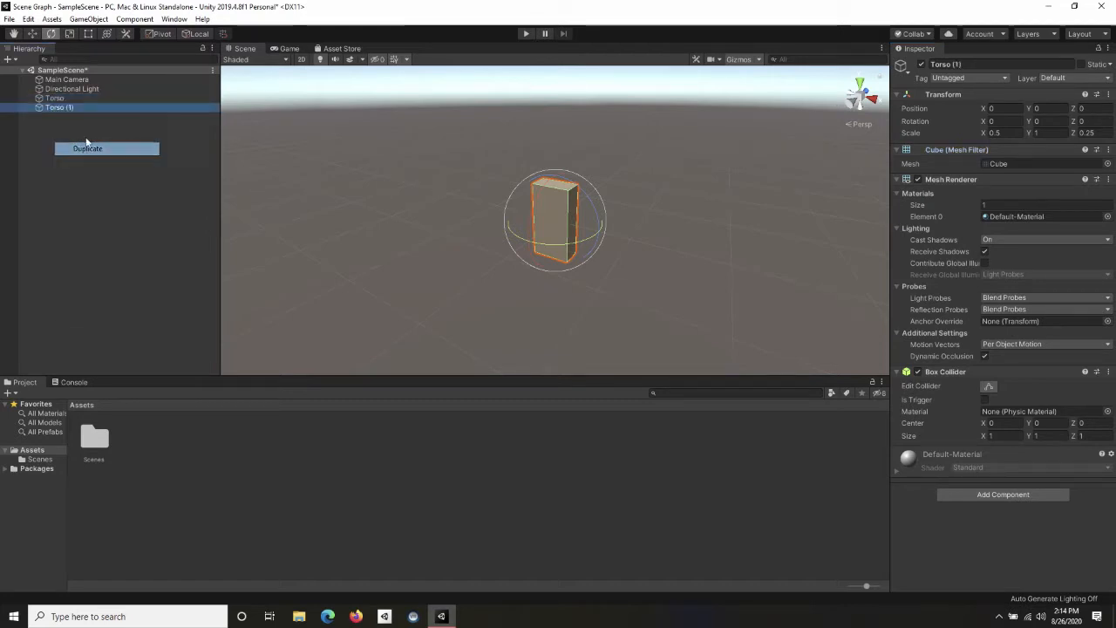
right_click(60, 109)
left_click(111, 147)
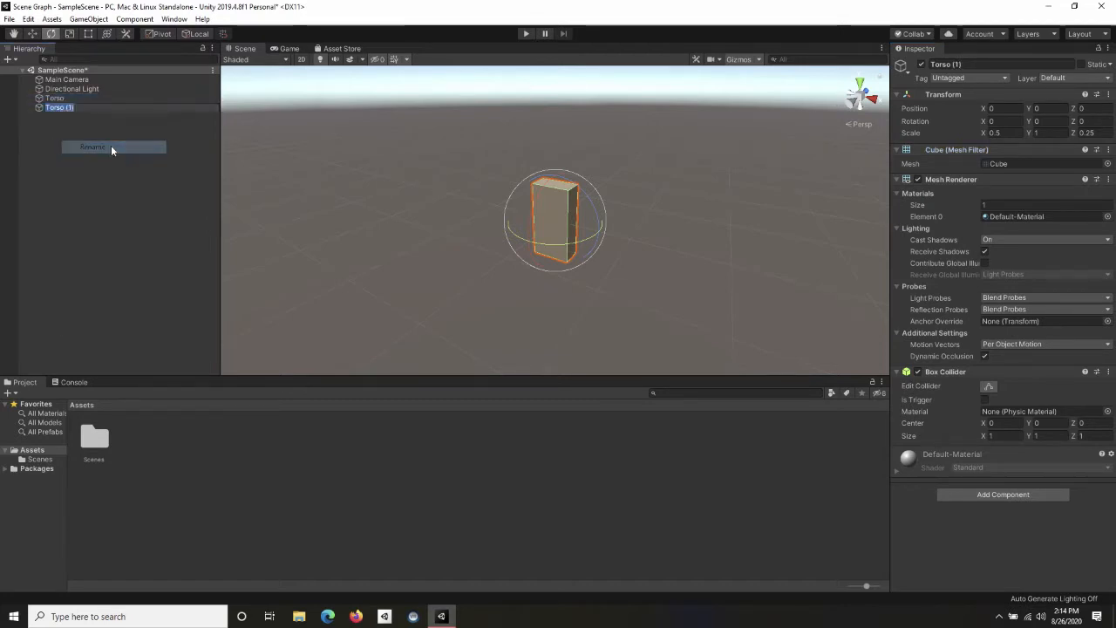
type("Head")
key("Return")
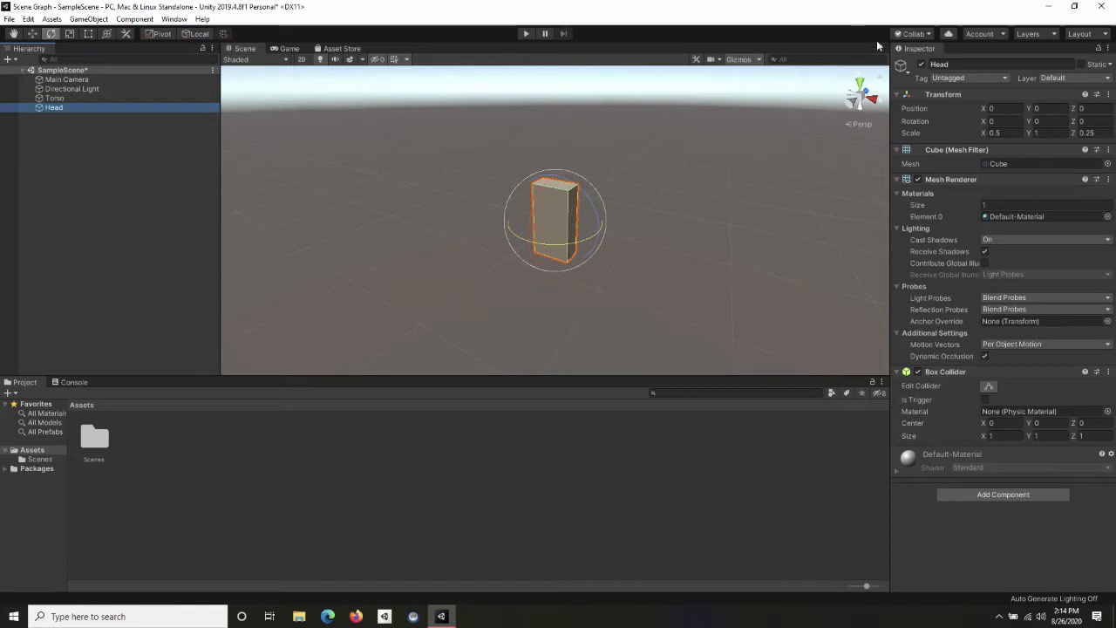
Scale the Head to 0.25 in X and Y, and raise it to about Y 0.665, just above the Torso.
left_click(1016, 131)
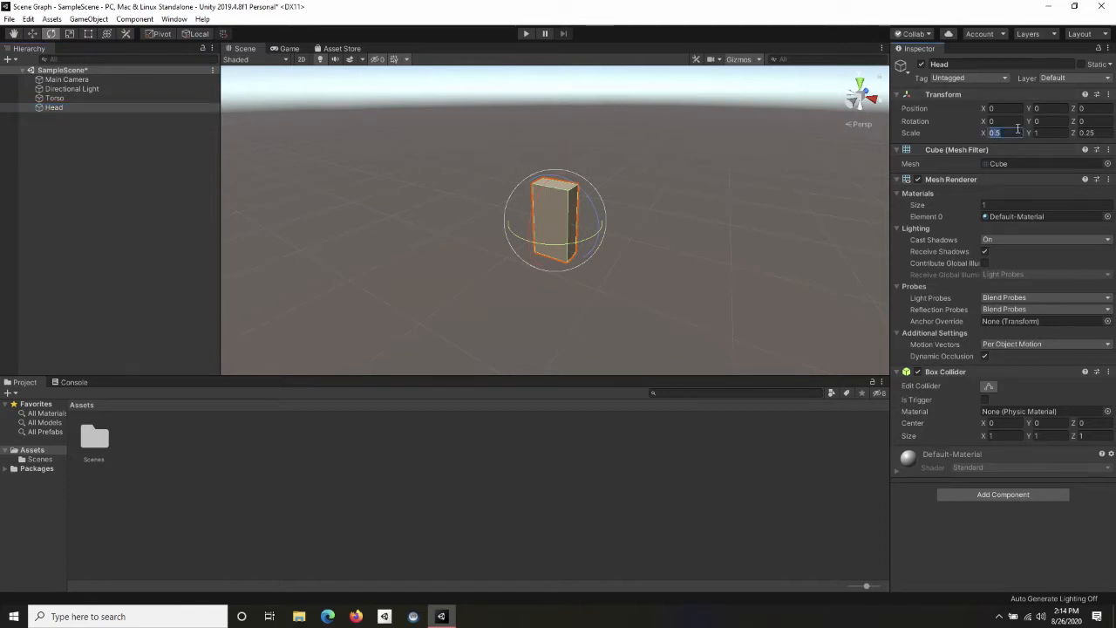
type("0.25")
key("Tab")
type("2")
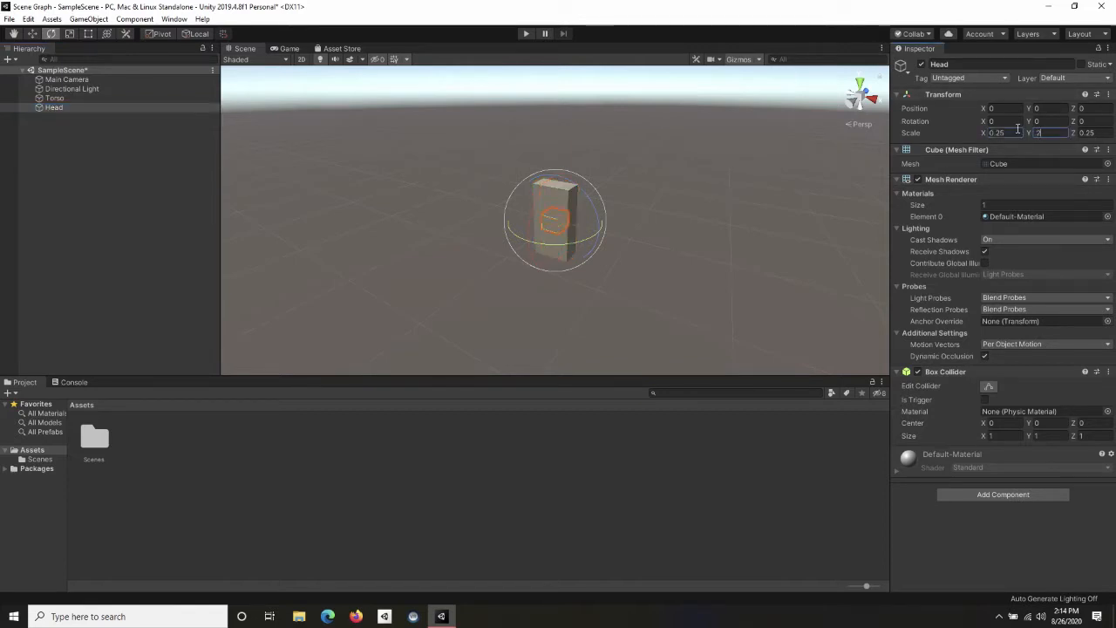
type("0.25")
key("Tab")
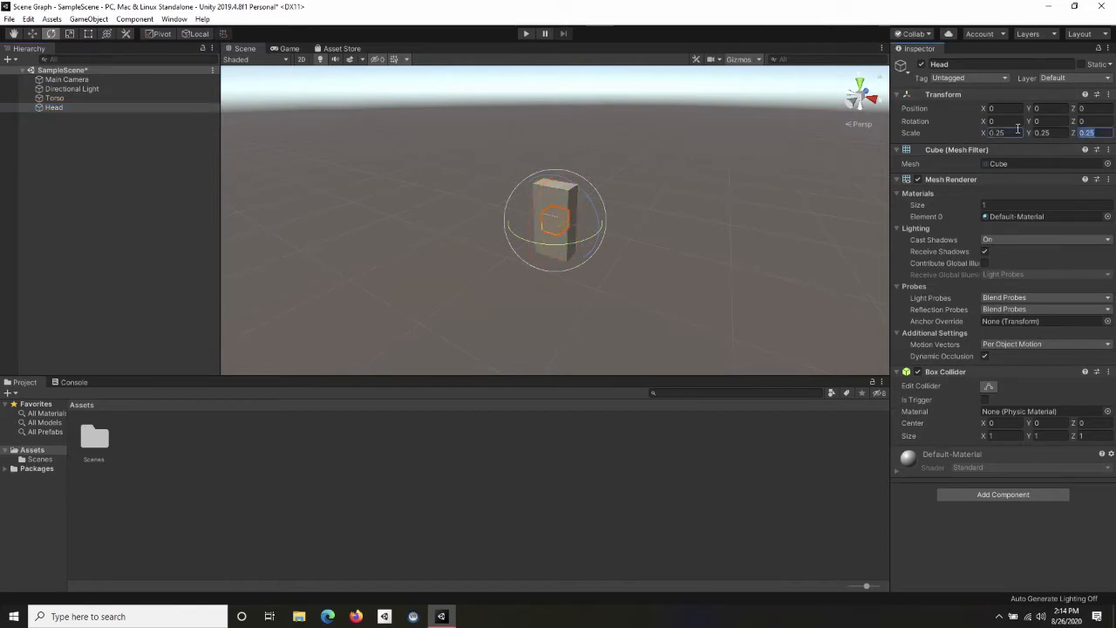
left_click(31, 34)
left_click_drag(553, 181, 561, 139)
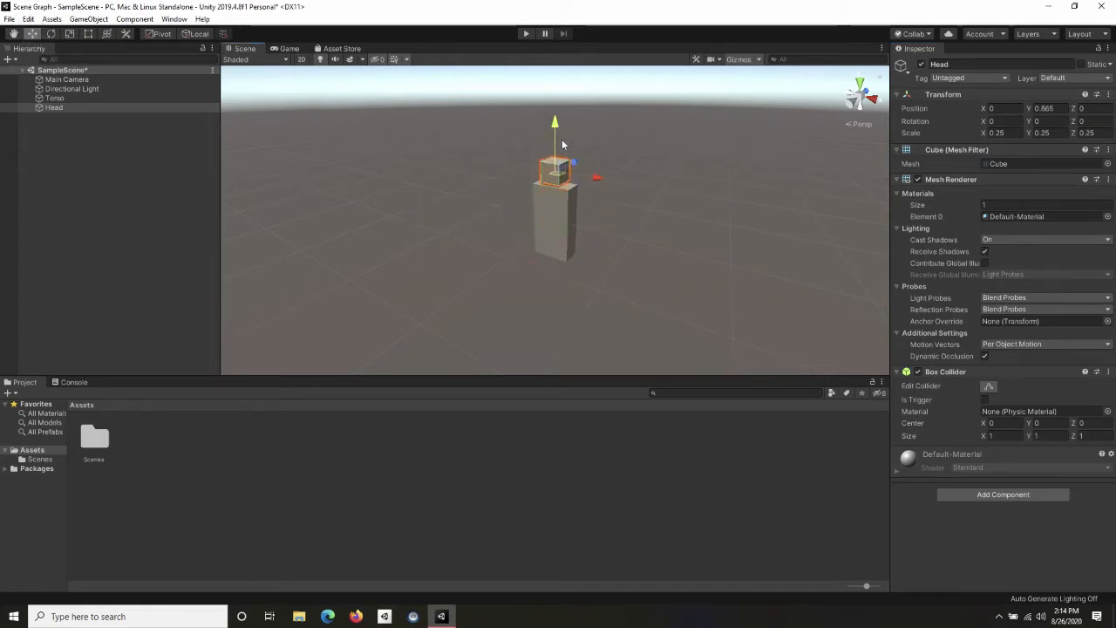
left_click(56, 98)
right_click(59, 99)
left_click(94, 137)
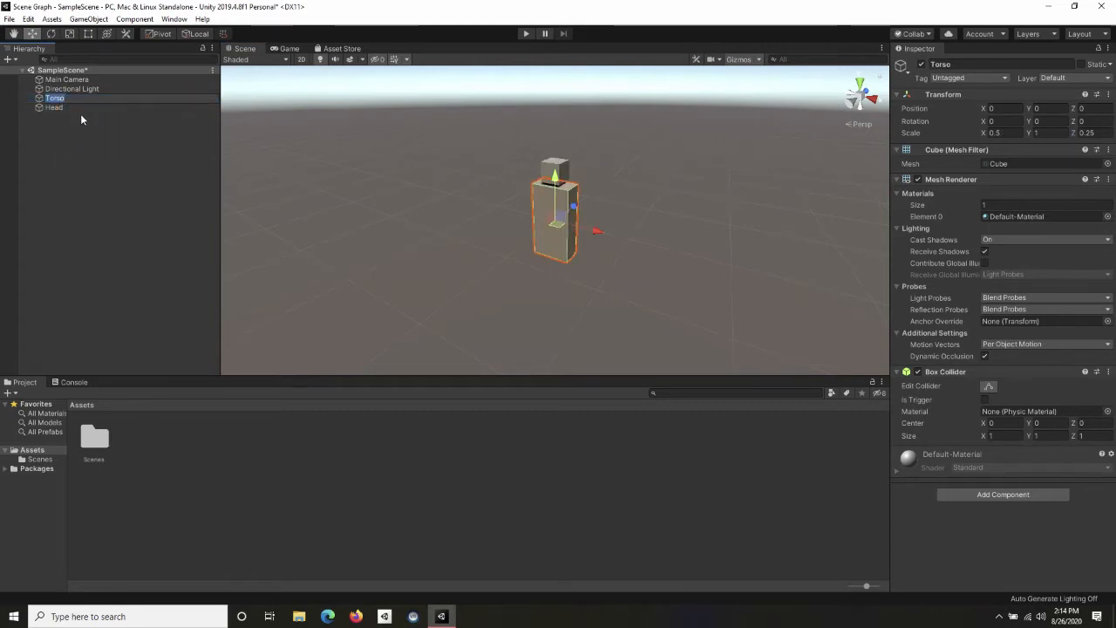
Duplicate the Torso and rename the copy Right Upper Arm.
right_click(55, 99)
left_click(111, 155)
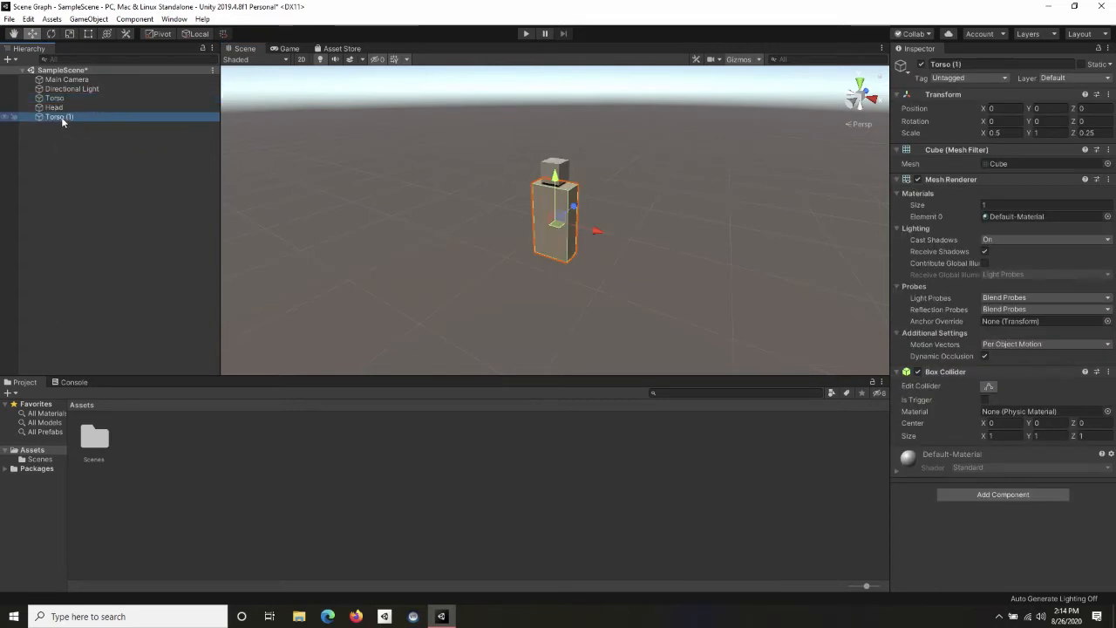
right_click(61, 117)
left_click(104, 155)
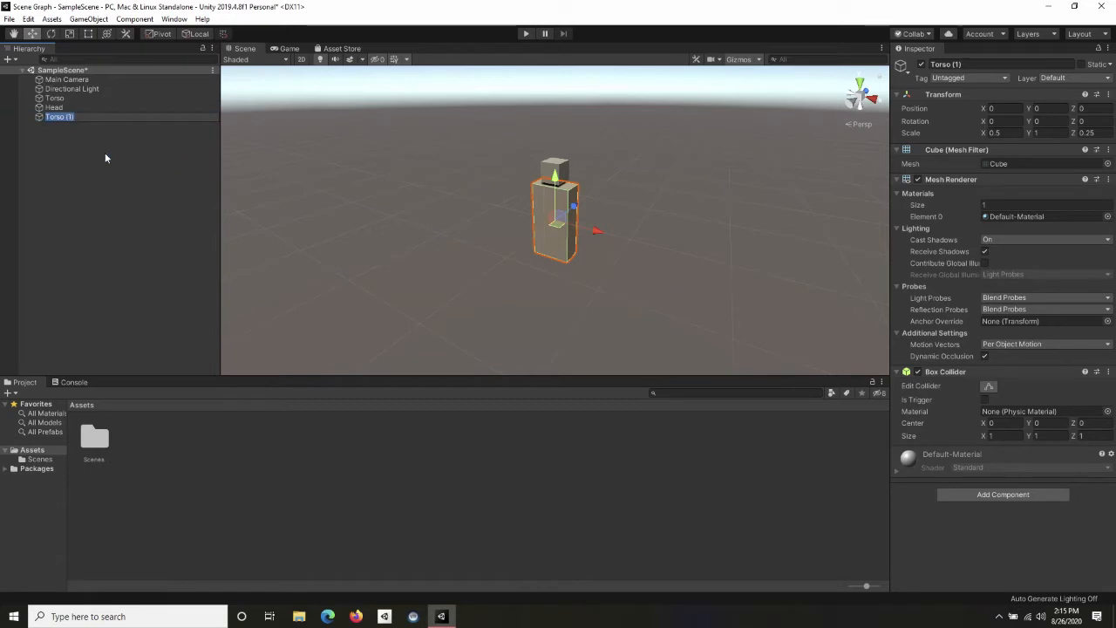
type("Right Upper A")
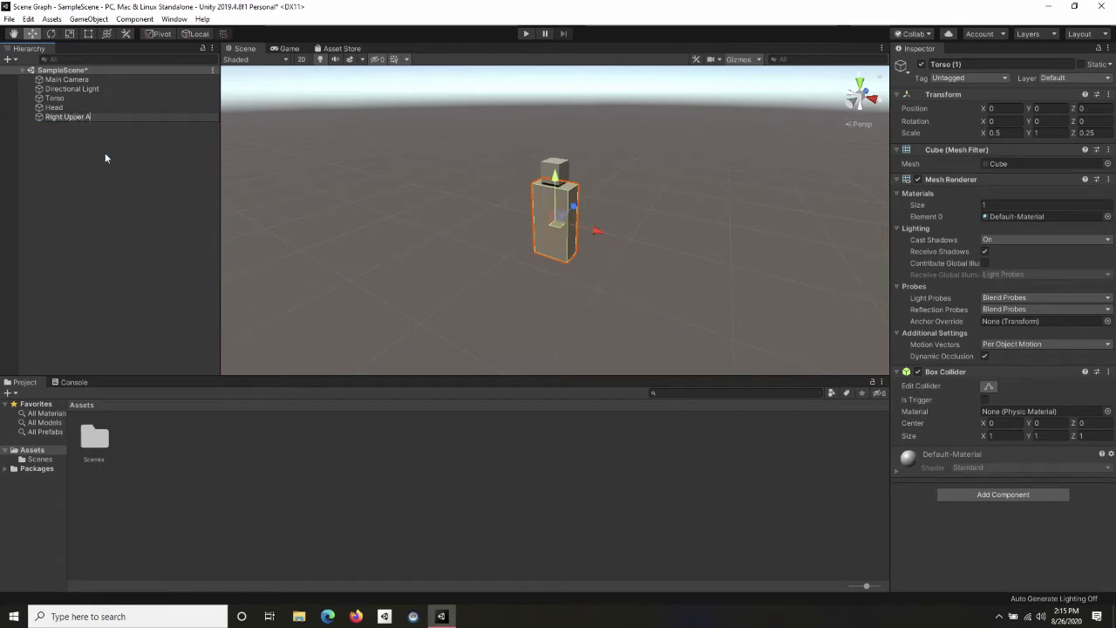
type("rm")
key("Return")
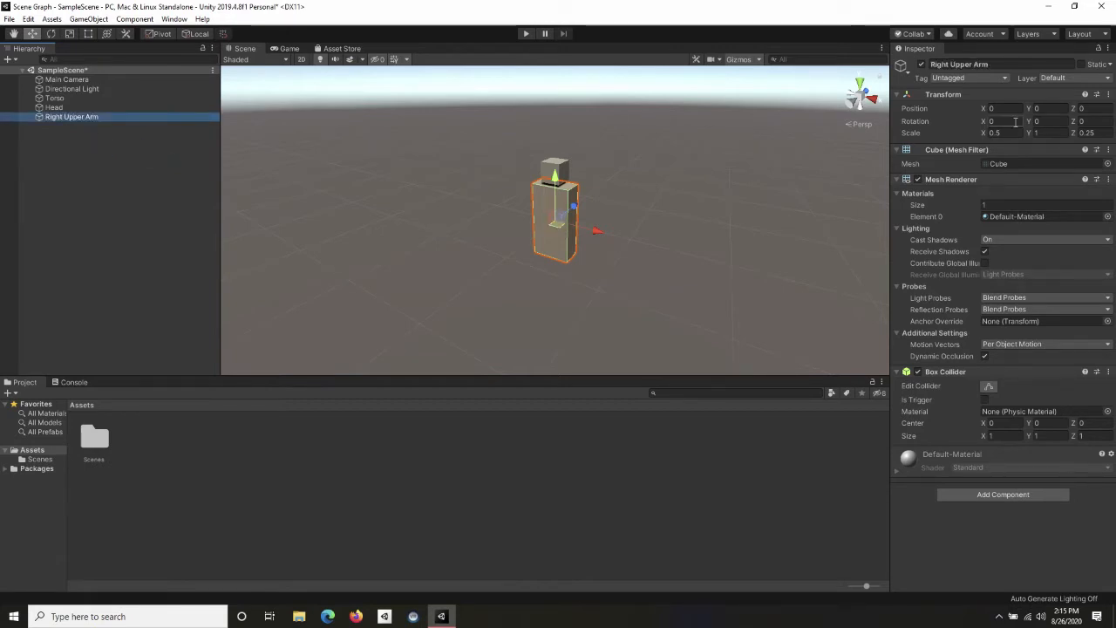
Scale the Right Upper Arm to 0.25 in X and 0.5 in Y, and move it beside the Torso at about X -0.467, Y 0.255.
left_click(1049, 133)
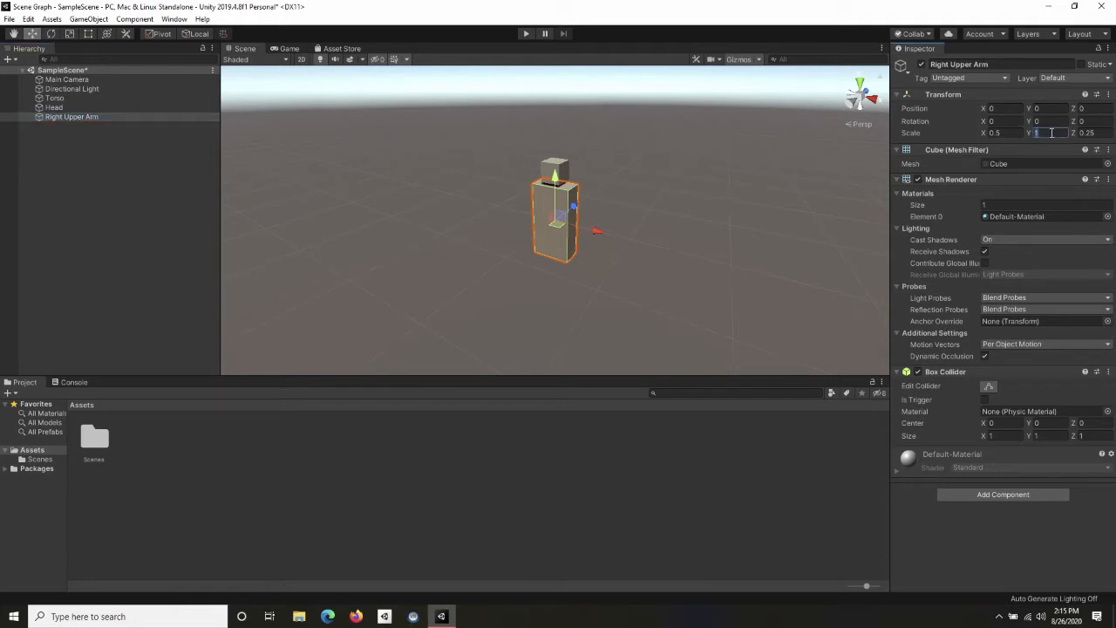
type("0.5")
key("Tab")
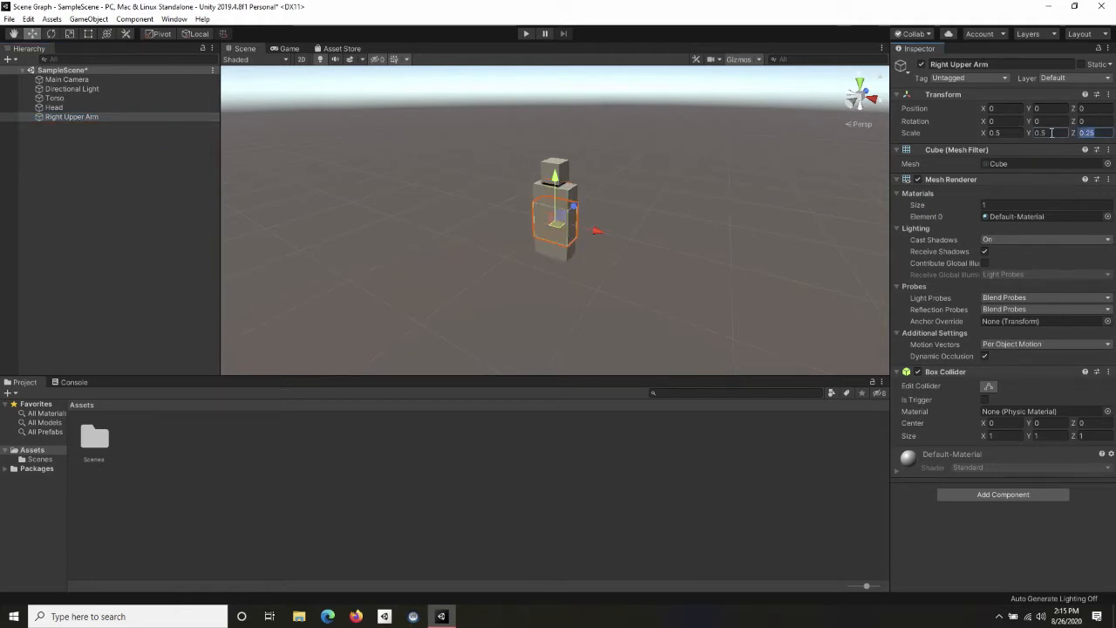
left_click(1016, 132)
type("0.25")
key("Tab")
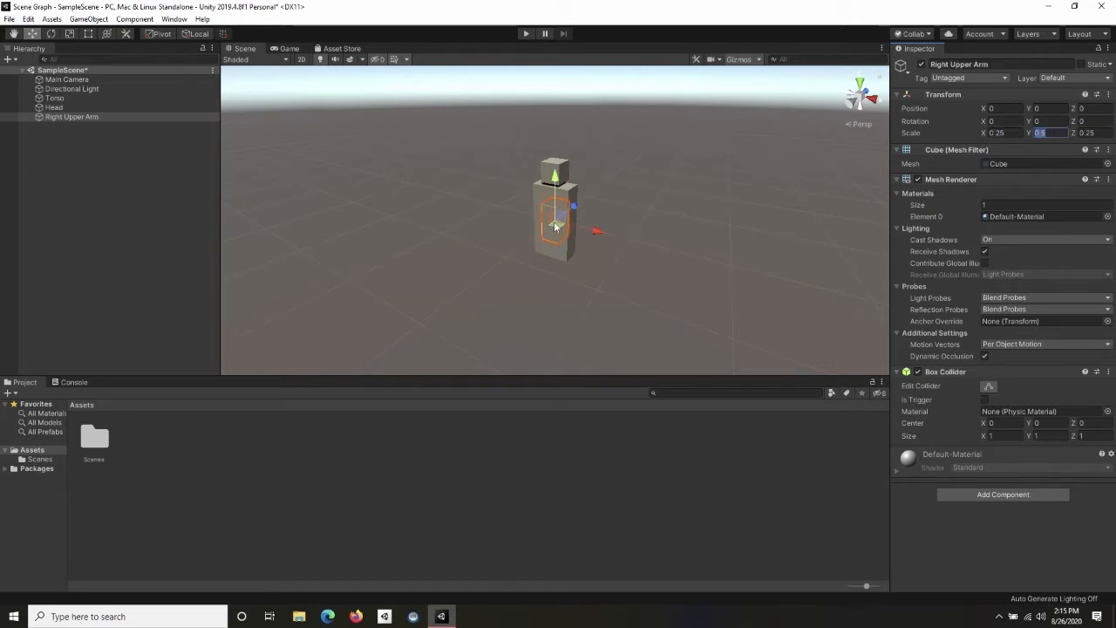
left_click_drag(556, 226, 532, 197)
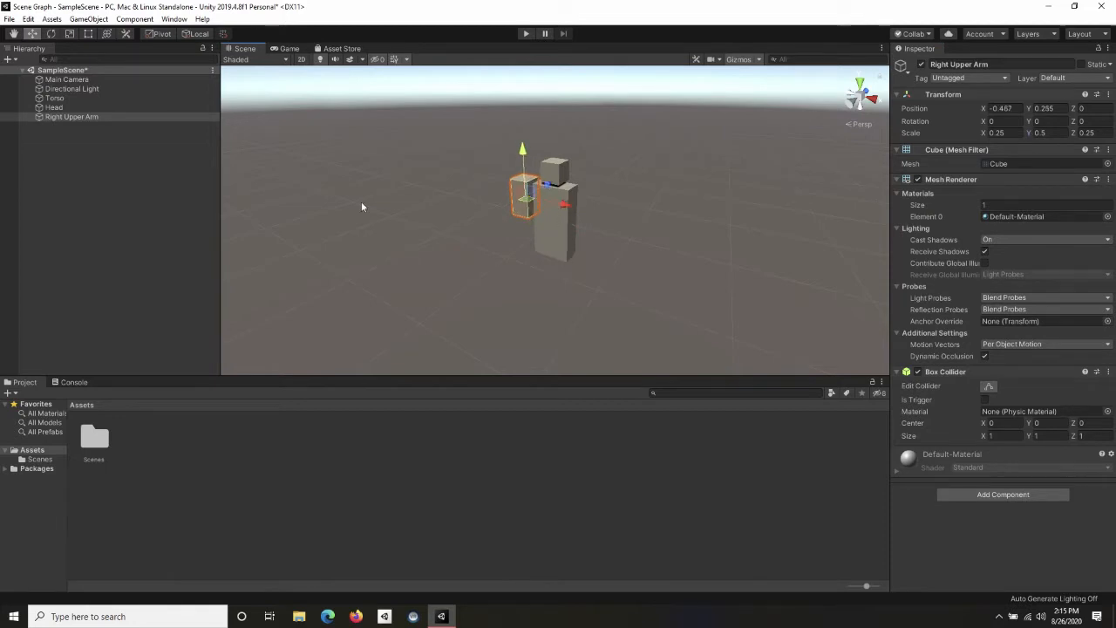
Duplicate the Right Upper Arm and rename the copy Left Upper Arm.
right_click(81, 115)
left_click(110, 166)
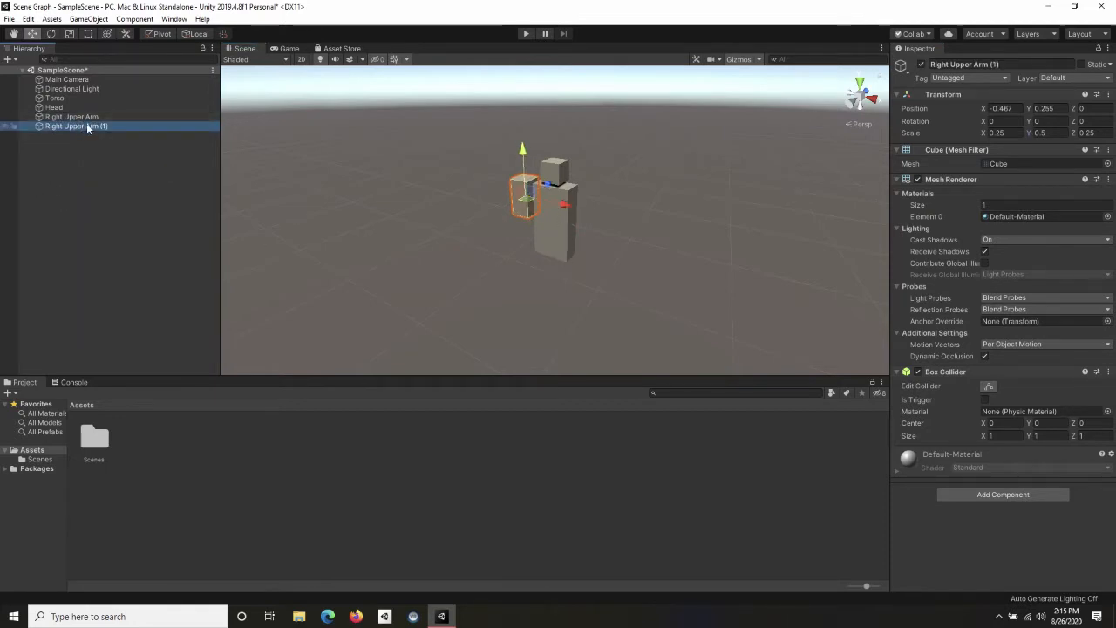
right_click(87, 128)
left_click(131, 163)
type("Left")
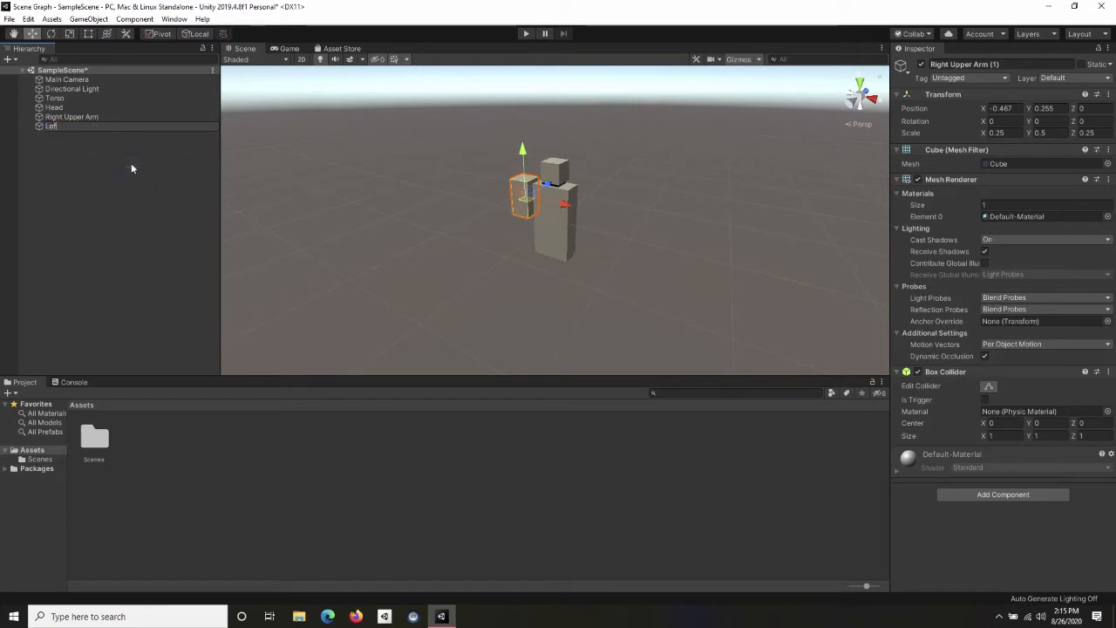
type(" Upper Arm")
key("Return")
Duplicate the Right Upper Arm again and rename the copy Right Lower Arm.
left_click(90, 117)
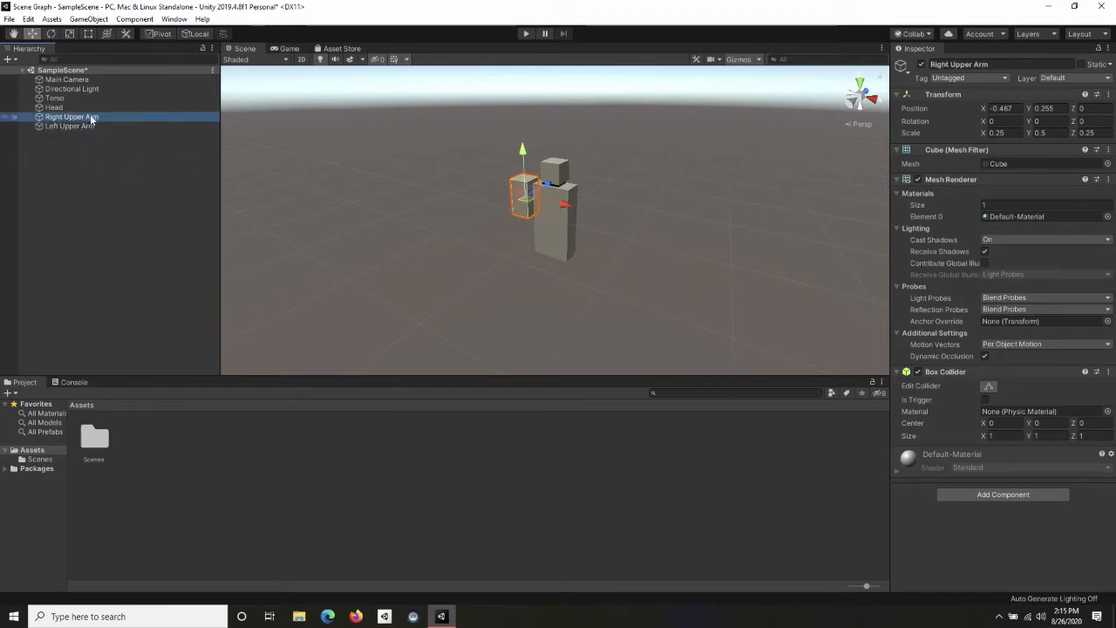
right_click(91, 118)
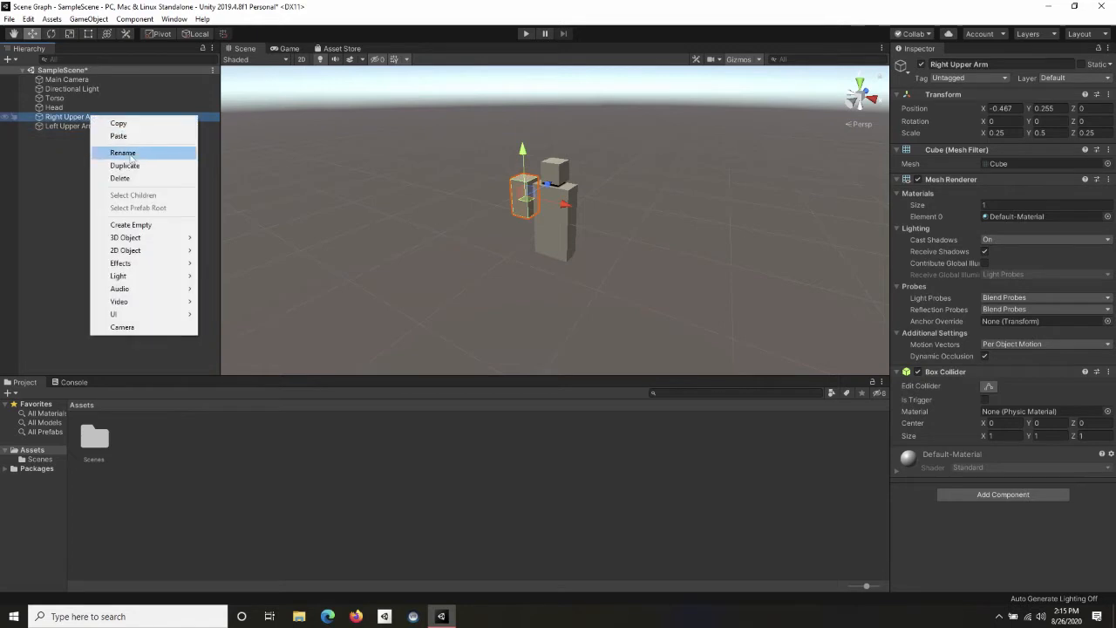
left_click(135, 166)
right_click(80, 136)
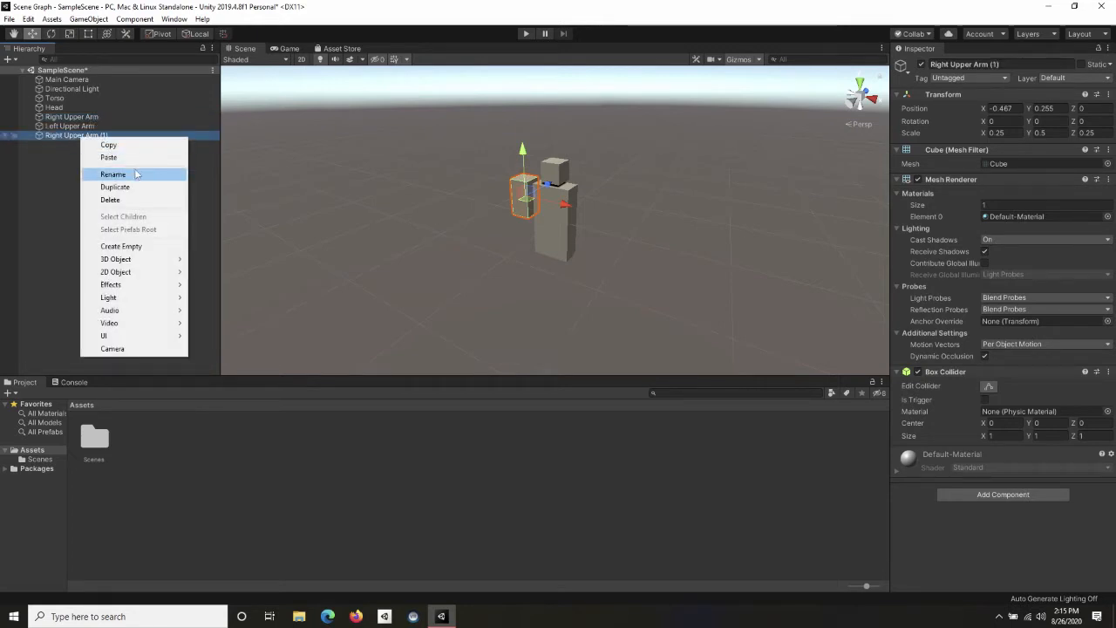
left_click(112, 174)
type("Right Lo")
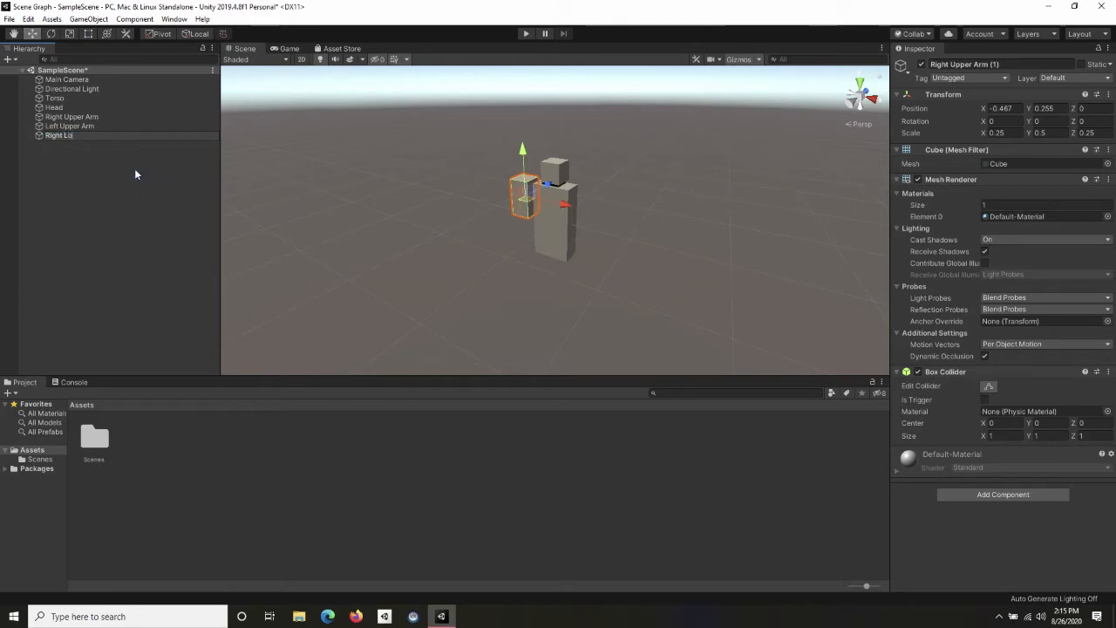
type("wer Arm")
key("Return")
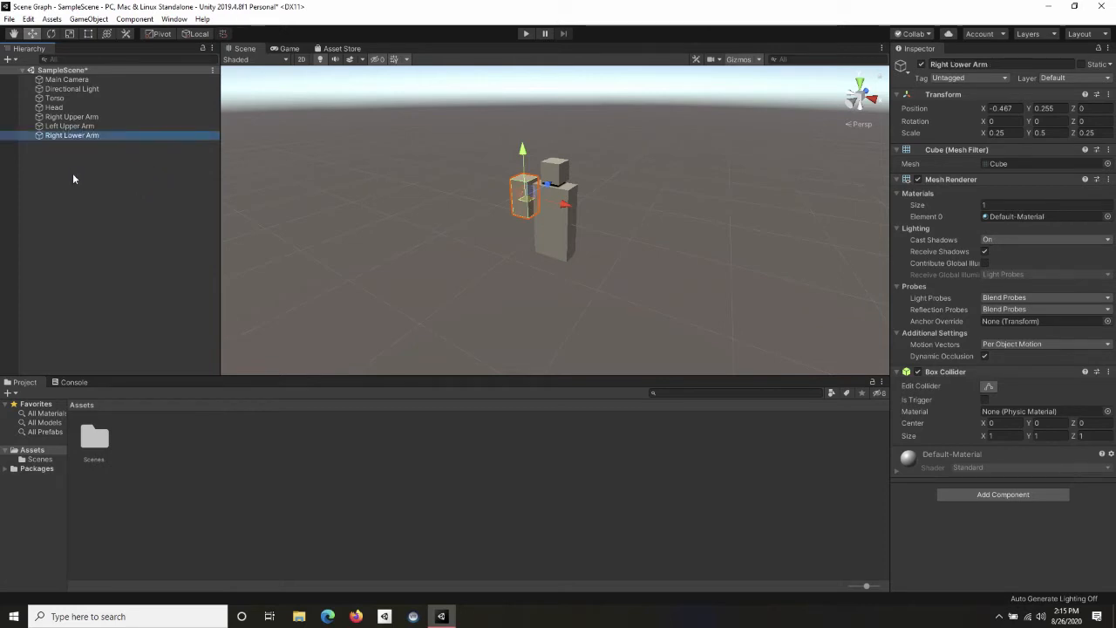
Move the Left Upper Arm to the opposite side of the Torso from the Right Upper Arm.
left_click(86, 127)
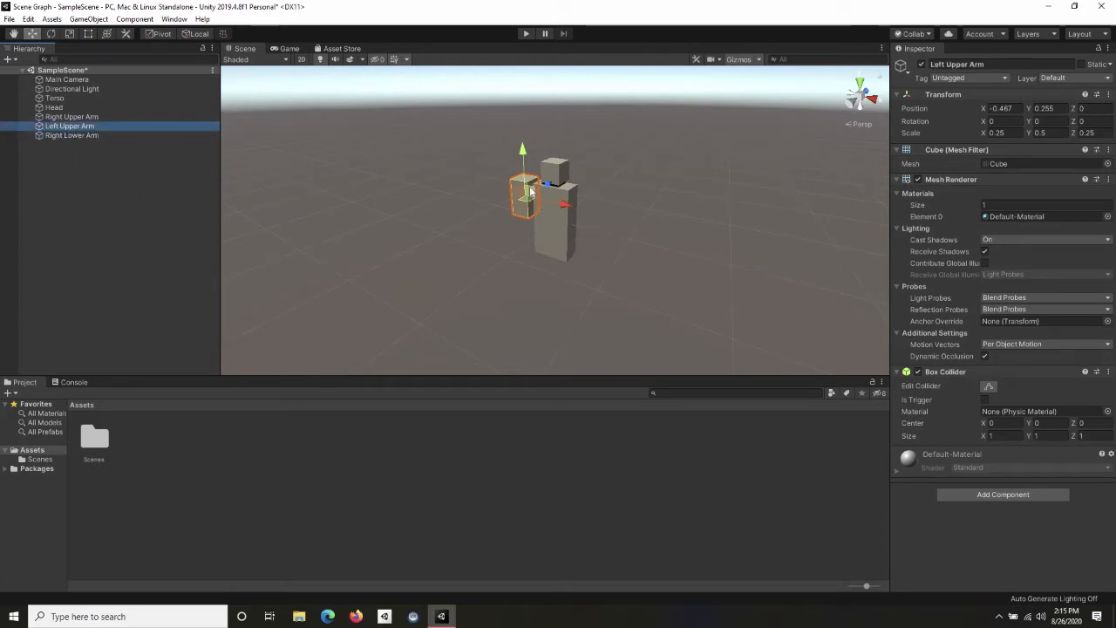
left_click_drag(529, 186, 592, 205)
Move the Right Lower Arm straight down below the Right Upper Arm to about Y -0.327.
left_click(91, 136)
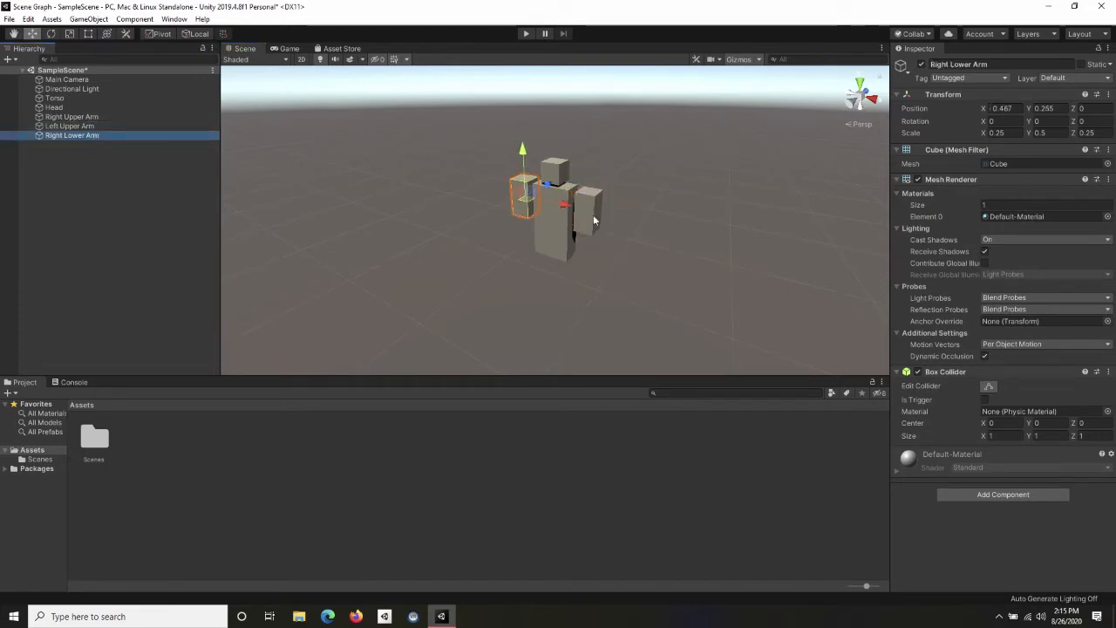
left_click(522, 150)
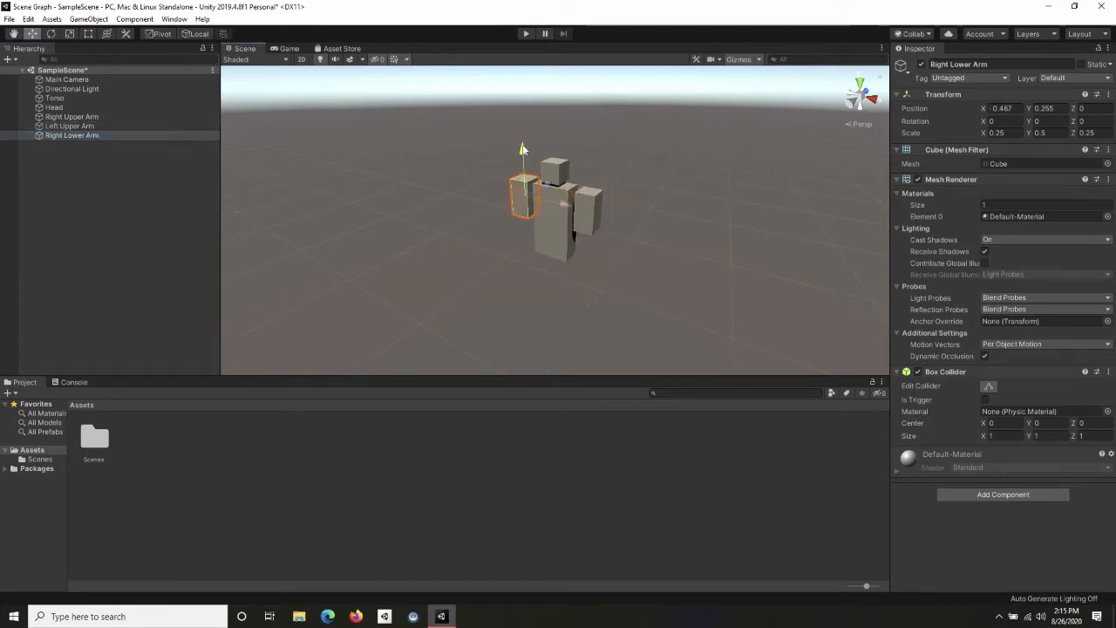
left_click_drag(523, 149, 528, 187)
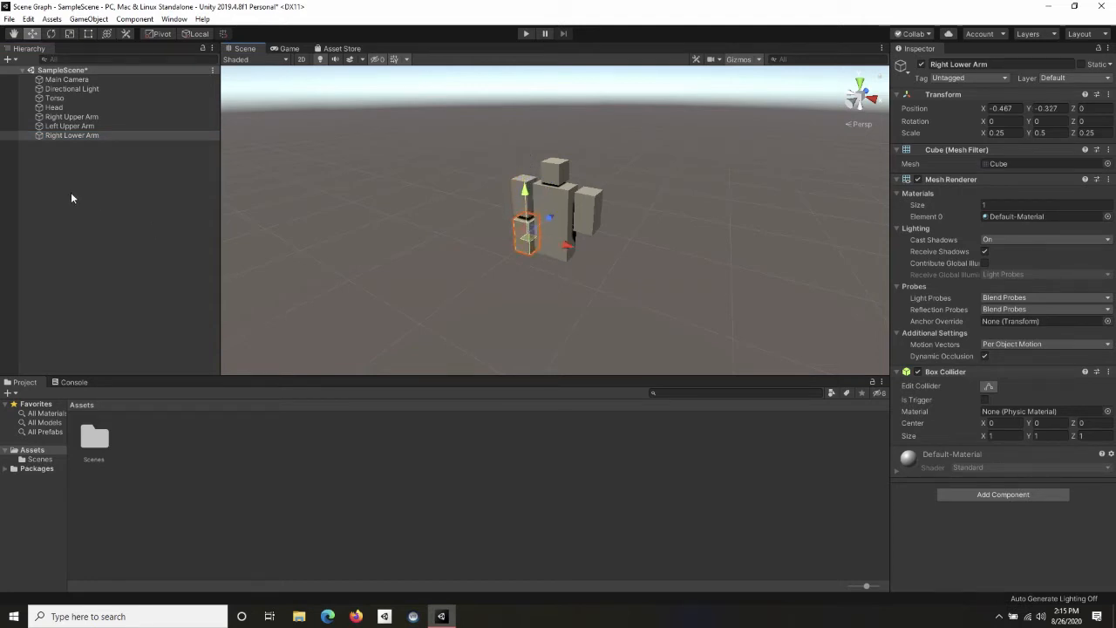
Duplicate the Left Upper Arm as Left Lower Arm and move the copy down below it to about Y -0.3.
left_click(78, 126)
right_click(78, 125)
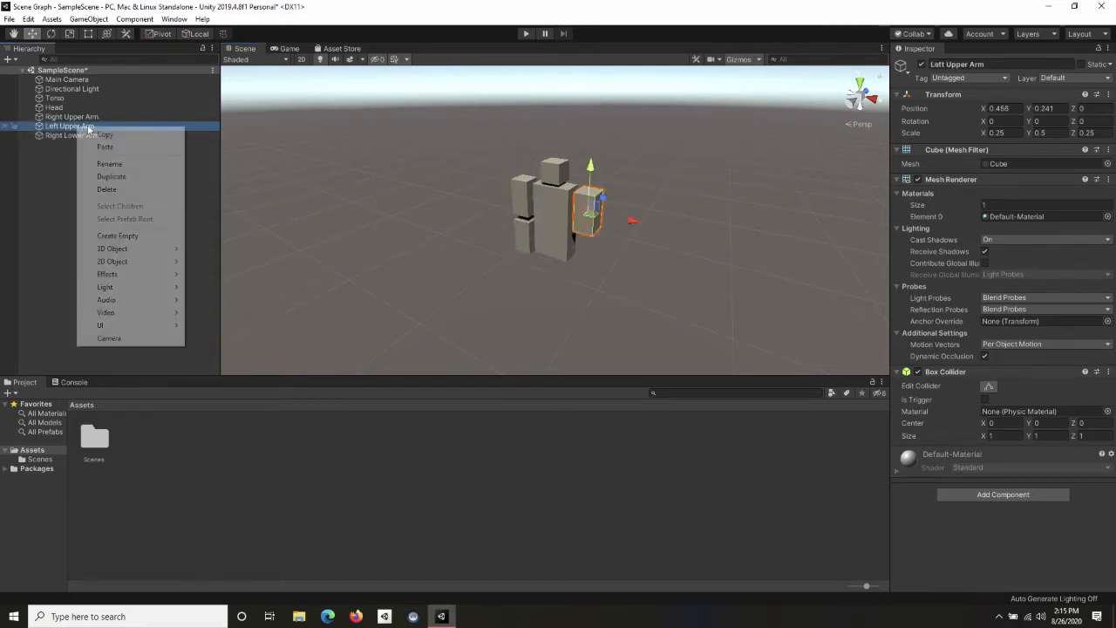
left_click(125, 177)
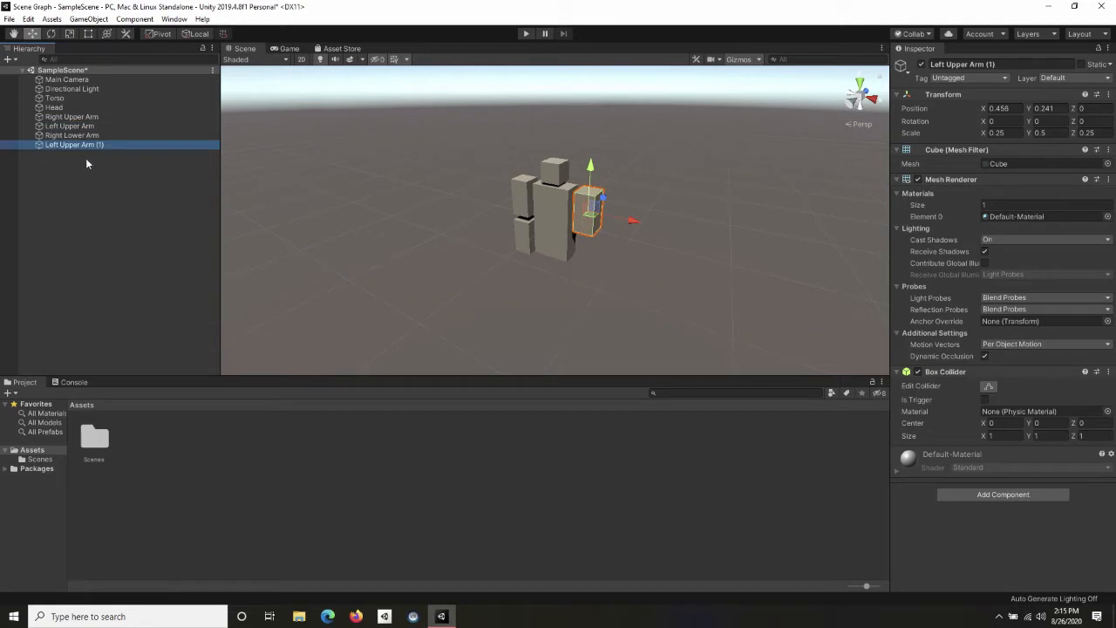
right_click(91, 145)
left_click(124, 182)
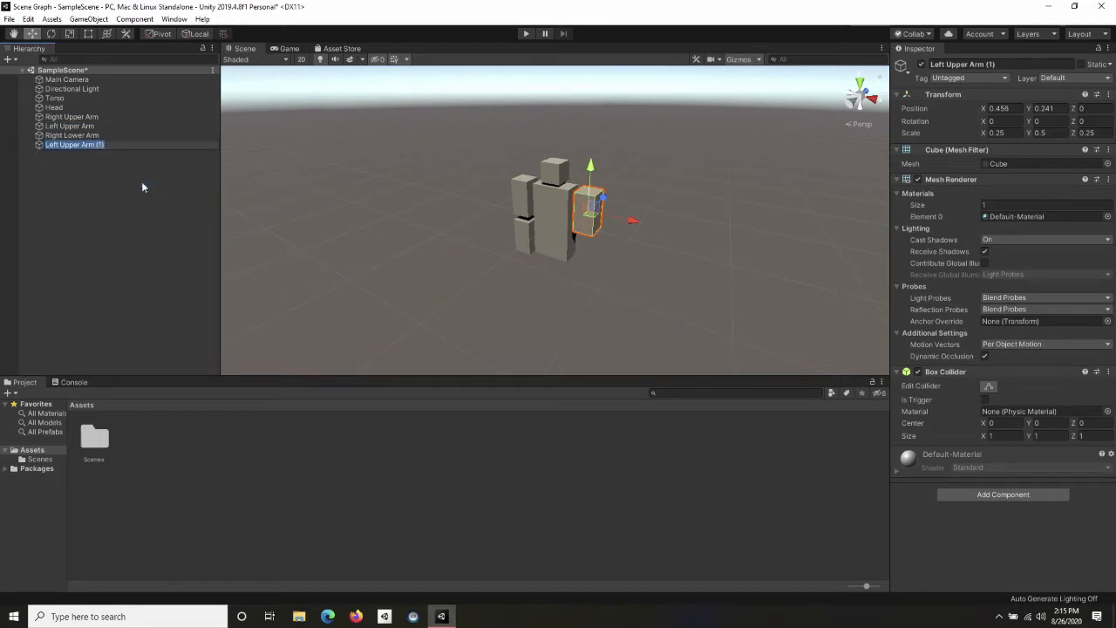
type("Left Lower Arm")
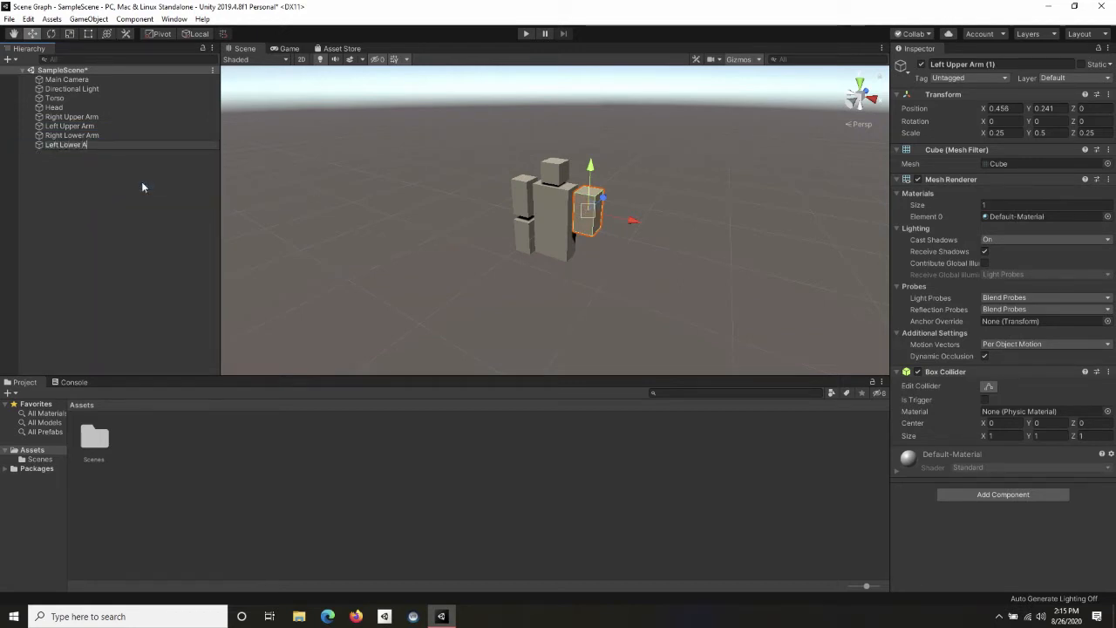
key("Return")
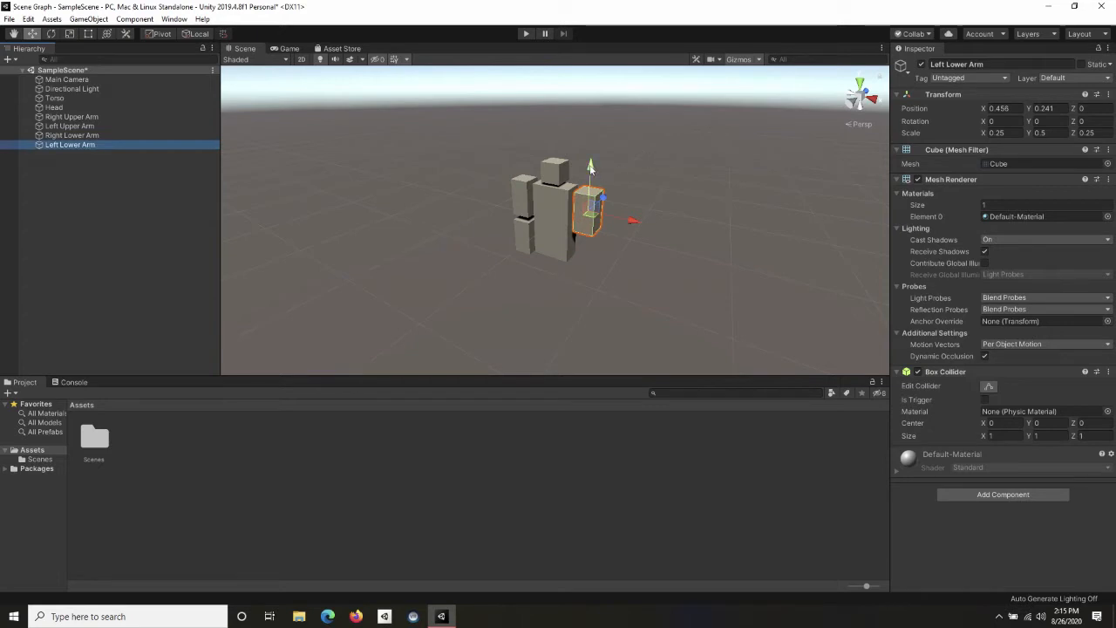
left_click_drag(590, 168, 597, 205)
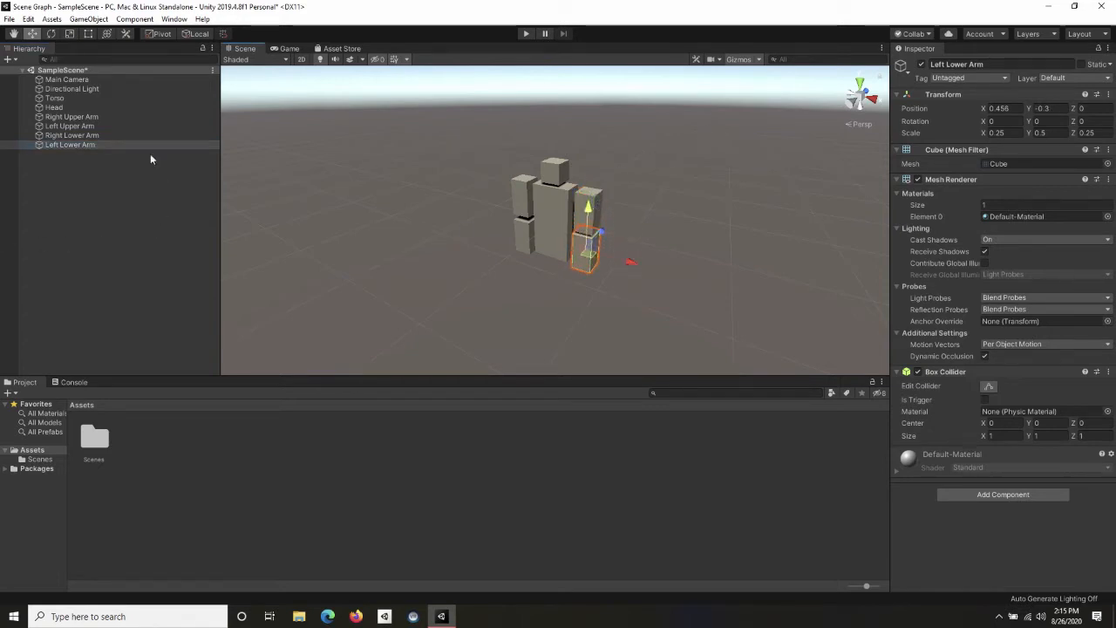
Duplicate the Torso and rename the copy Right Leg.
right_click(54, 98)
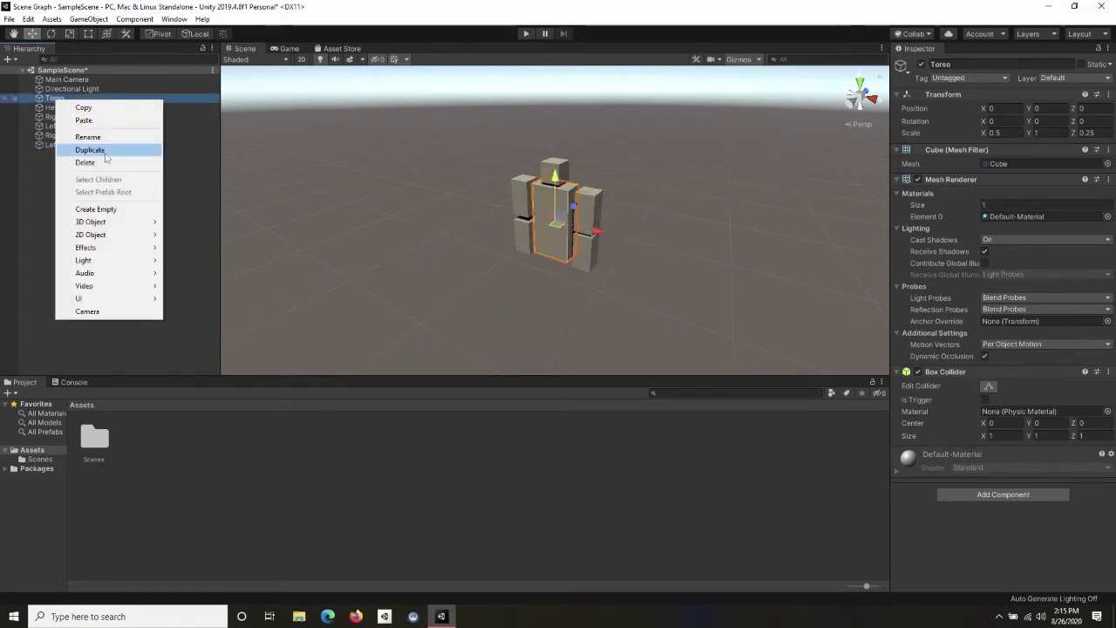
left_click(90, 150)
right_click(80, 154)
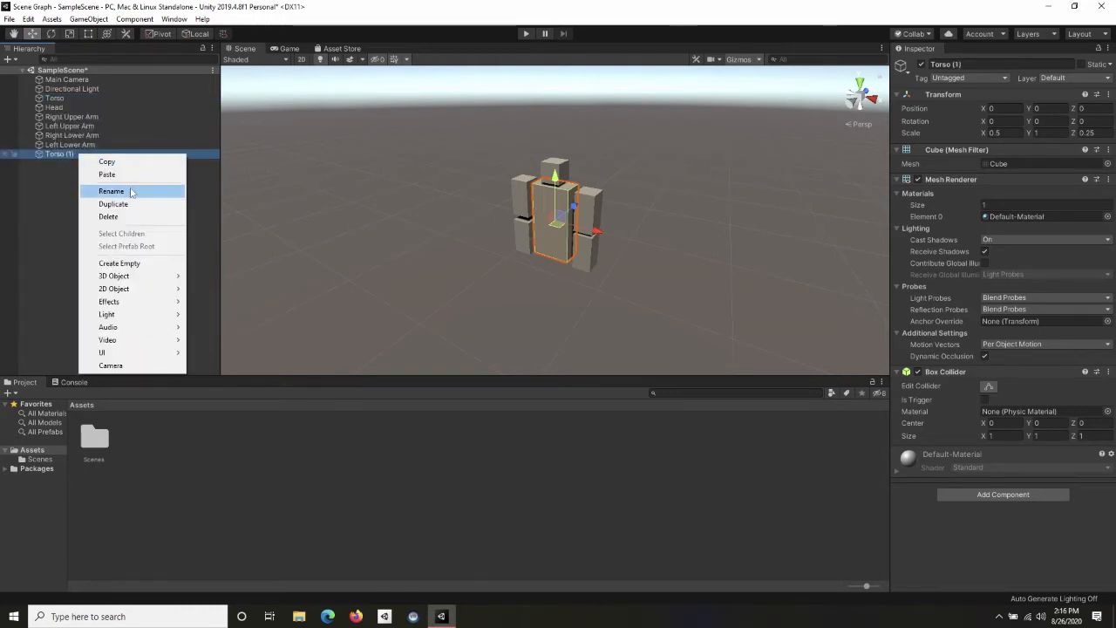
left_click(130, 192)
type("Right Leg")
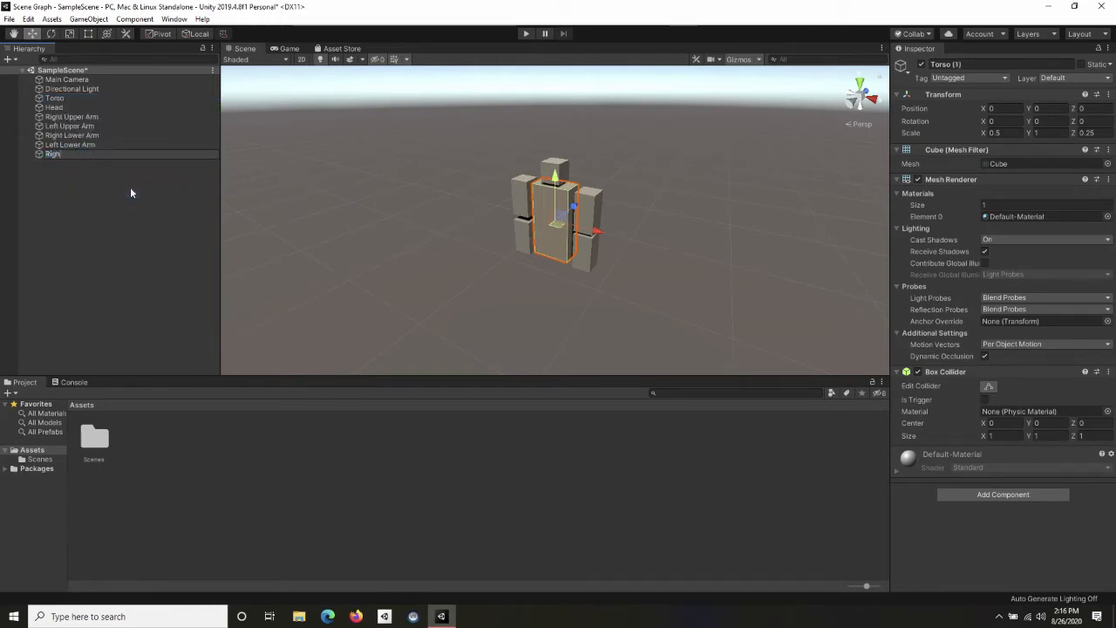
key("Return")
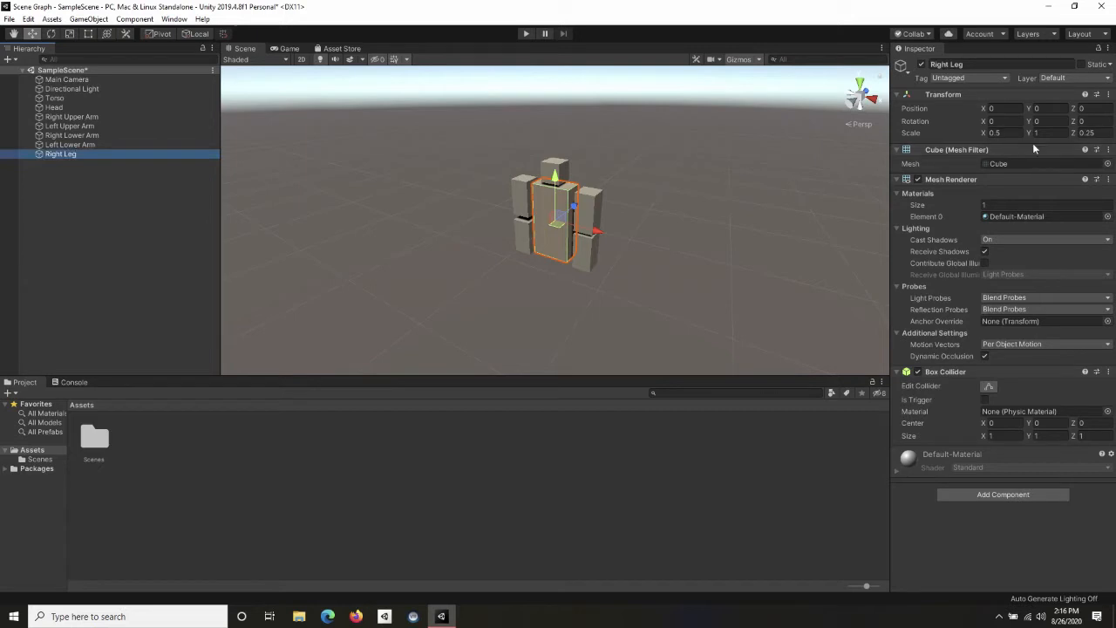
Scale the Right Leg to 0.25 in X and move it below the Torso to about X -0.276, Y -1.188.
left_click(1007, 133)
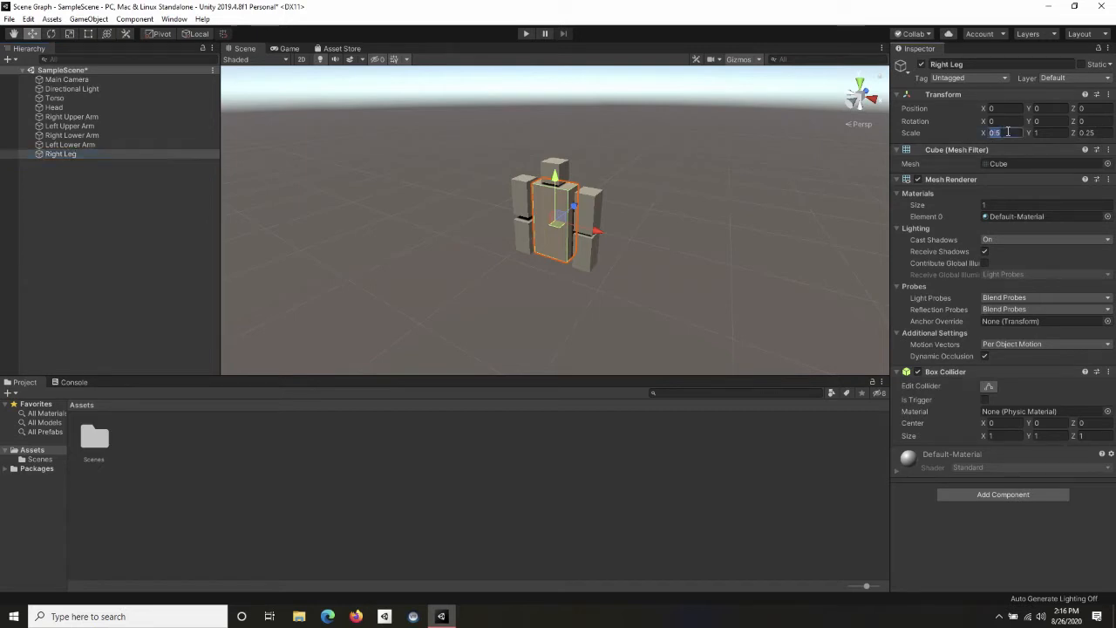
type("0.25")
key("Tab")
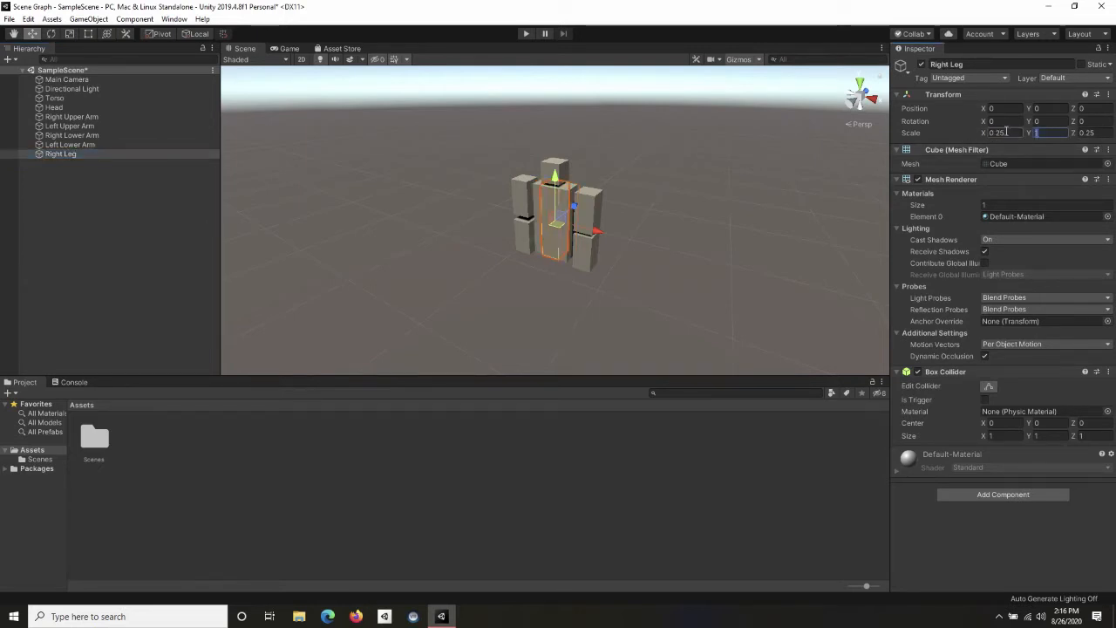
left_click_drag(556, 225, 545, 286)
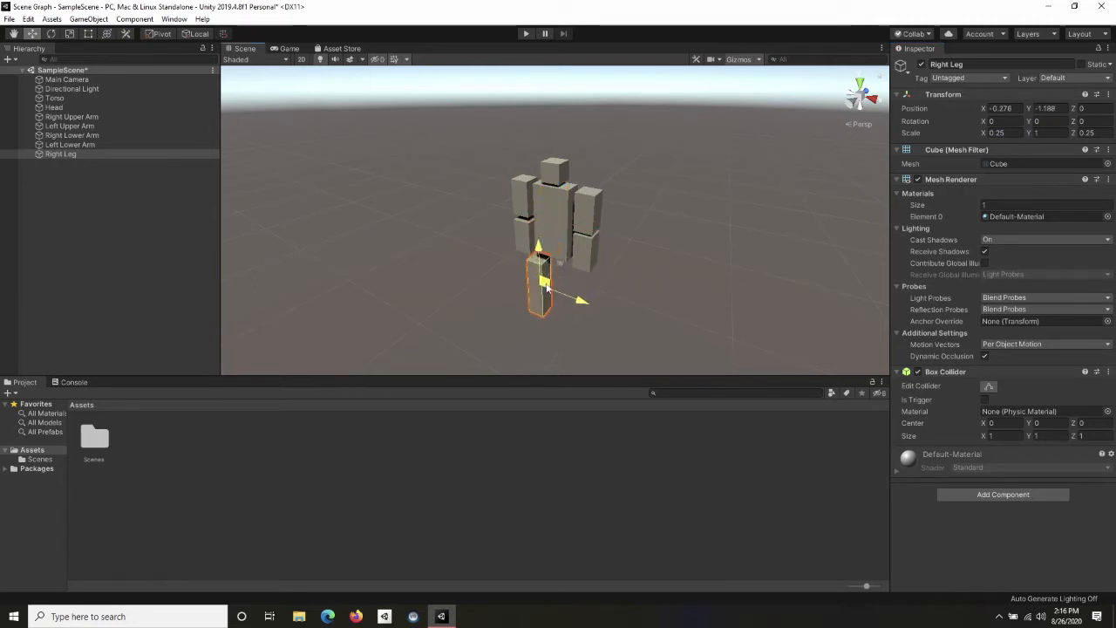
Duplicate the Right Leg as Left Leg and move the copy along X to about 0.127, beside the Right Leg.
right_click(68, 153)
left_click(116, 203)
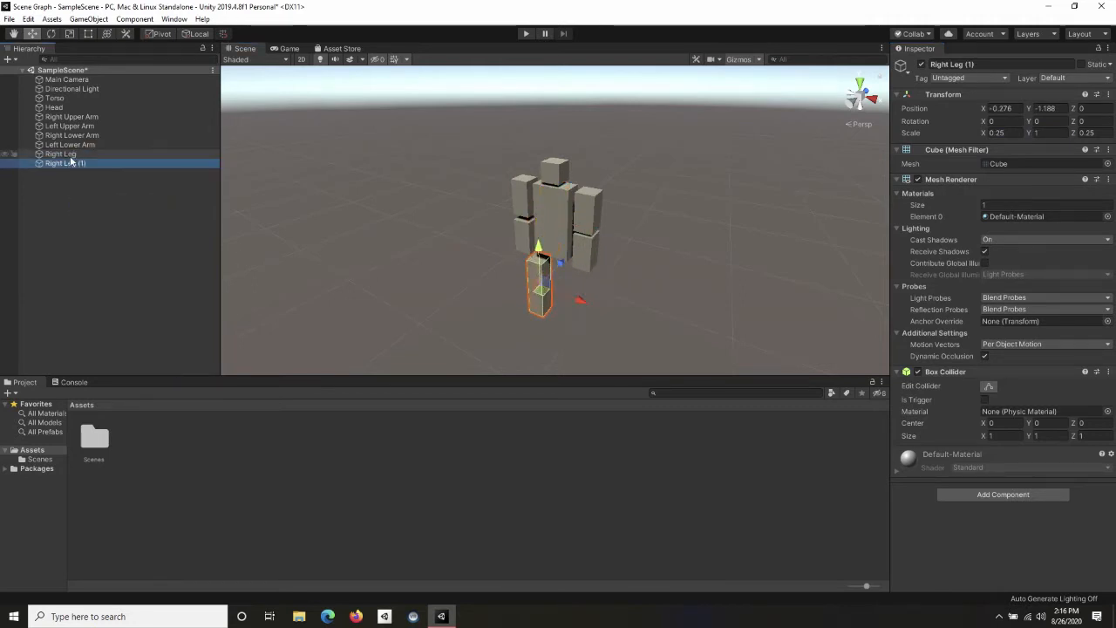
right_click(72, 162)
left_click(112, 201)
type("L")
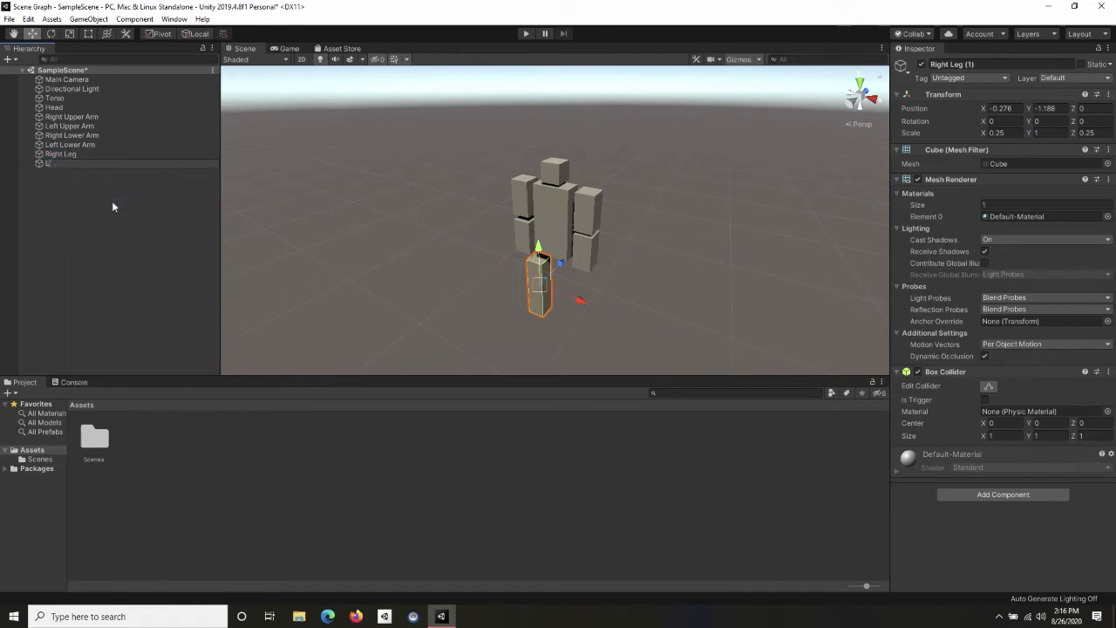
type("eft Leg")
key("Return")
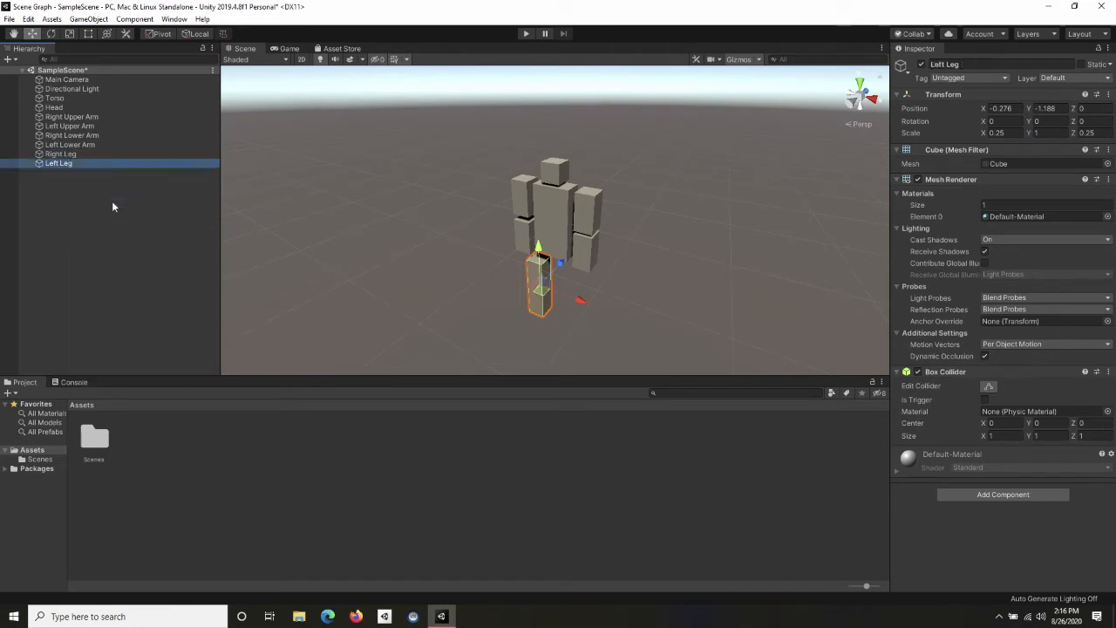
left_click_drag(584, 302, 607, 310)
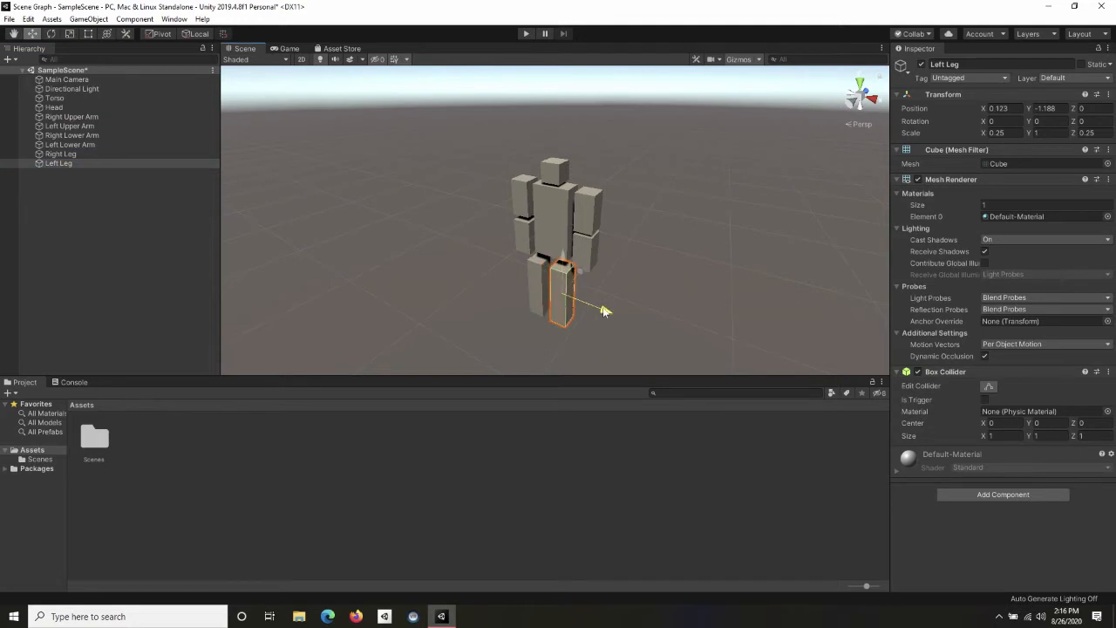
left_click_drag(679, 320, 648, 306, "alt")
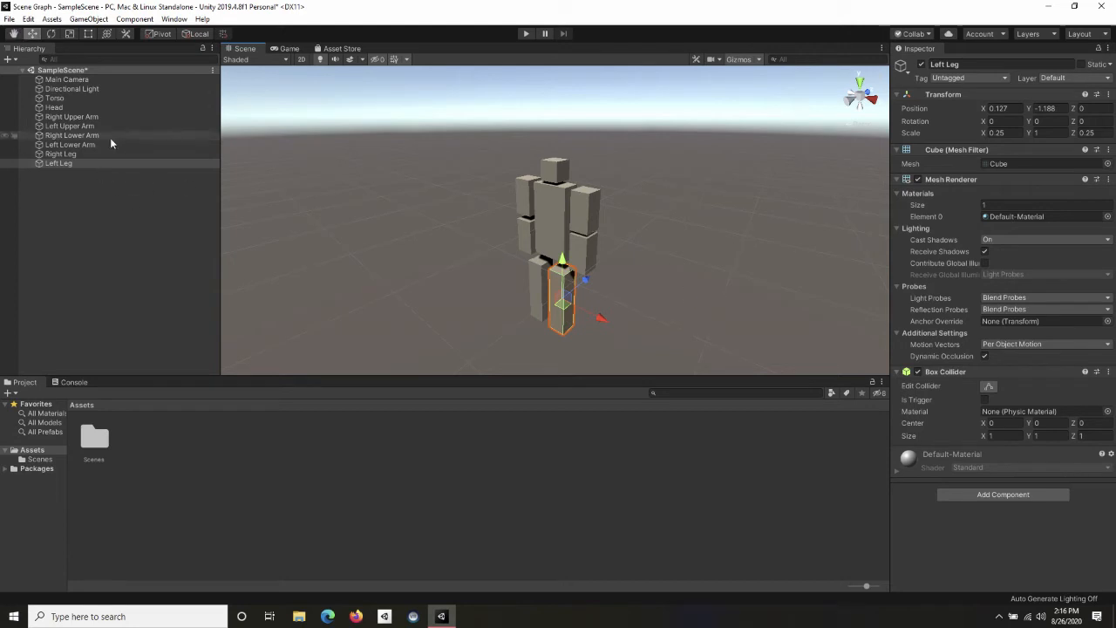
left_click(149, 262)
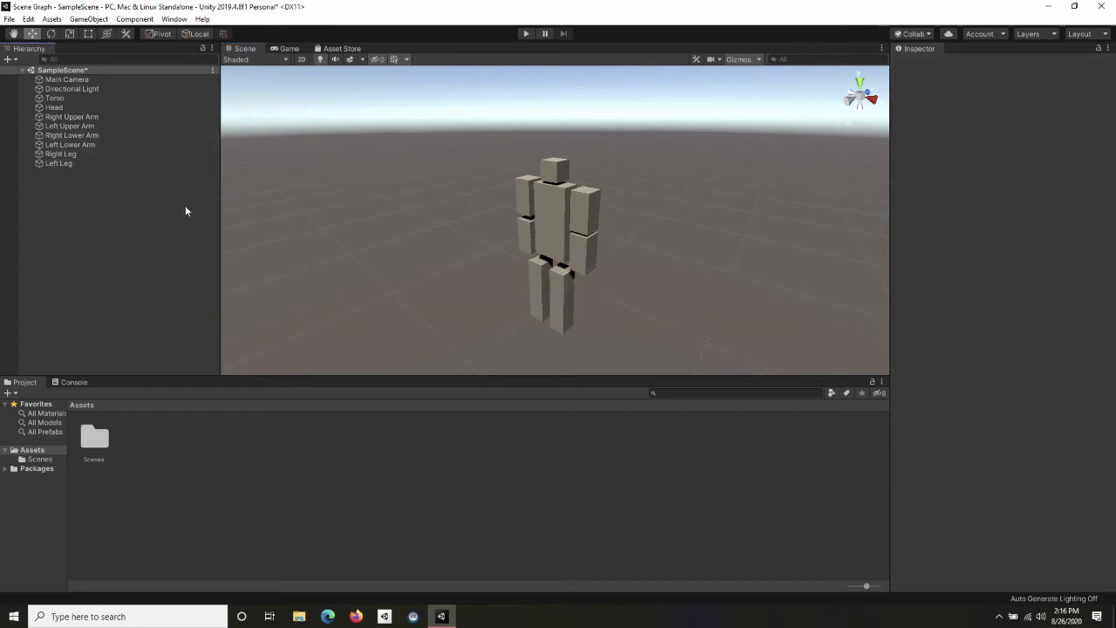
Try moving the Torso slightly along Z and rotating it about X to roughly 71 degrees, and undo both changes.
left_click(69, 98)
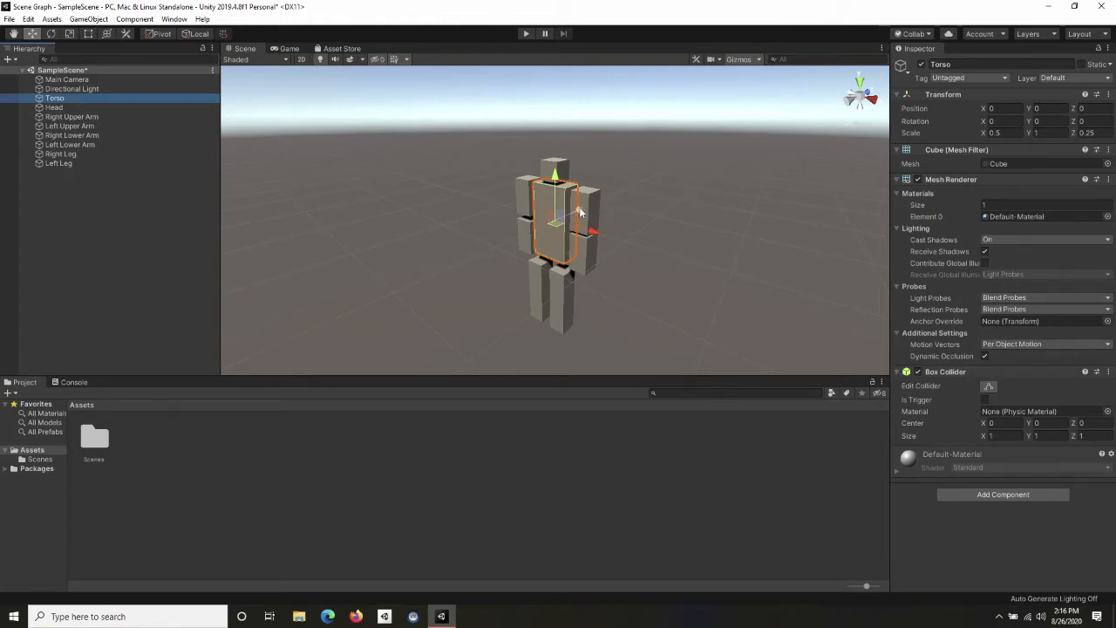
mouse_move(580, 212)
left_mouse_down()
mouse_move(510, 244)
mouse_move(580, 222)
left_mouse_up()
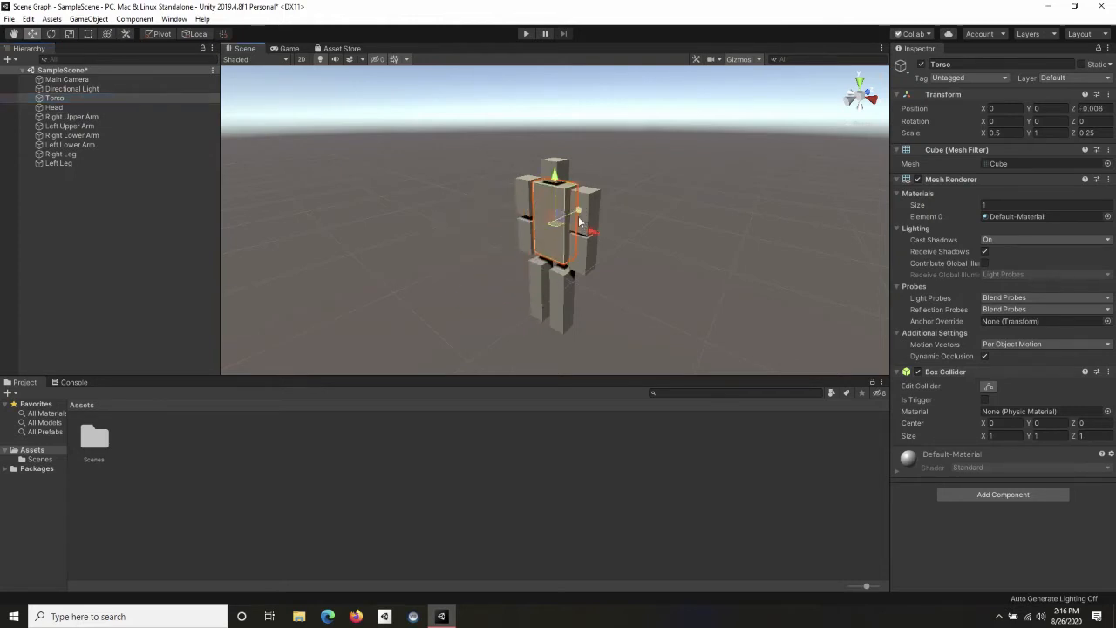
left_click(53, 35)
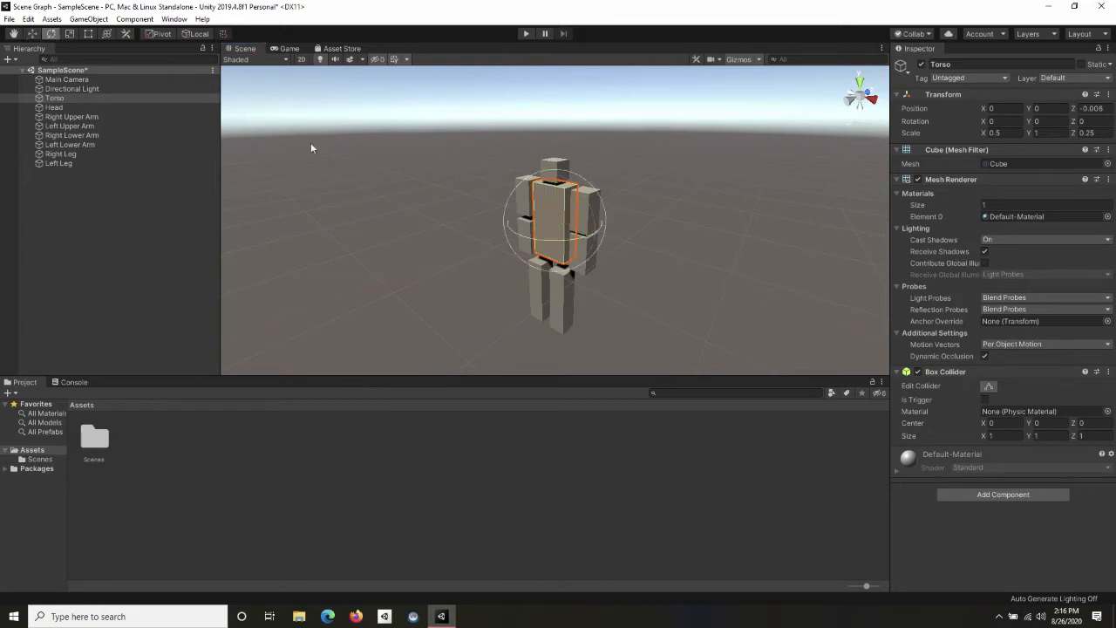
left_click_drag(526, 192, 645, 186)
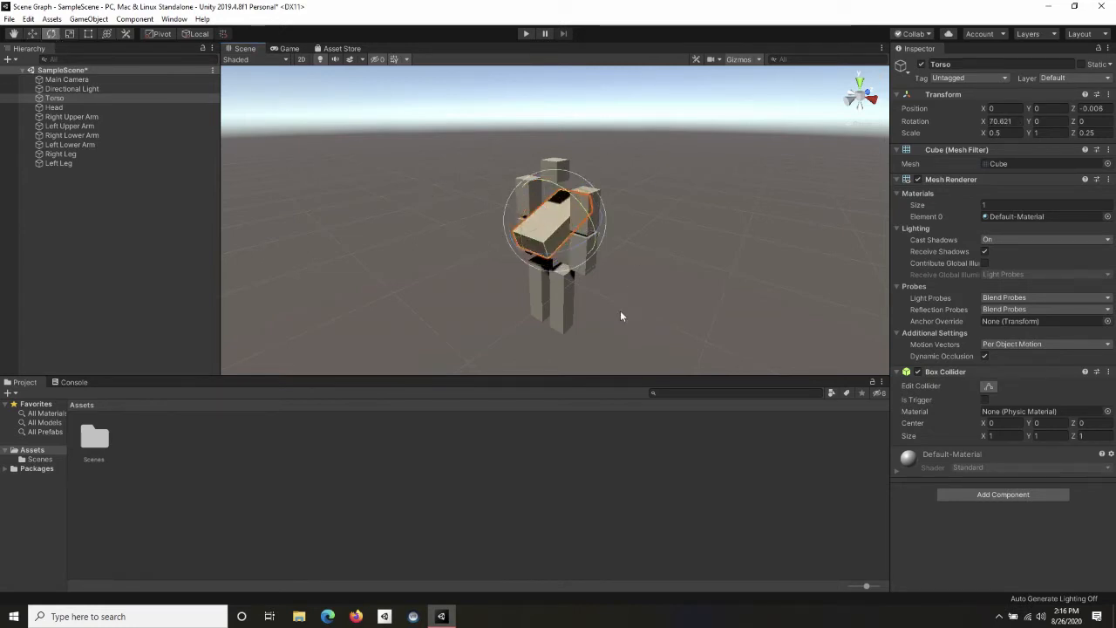
key("ctrl+z")
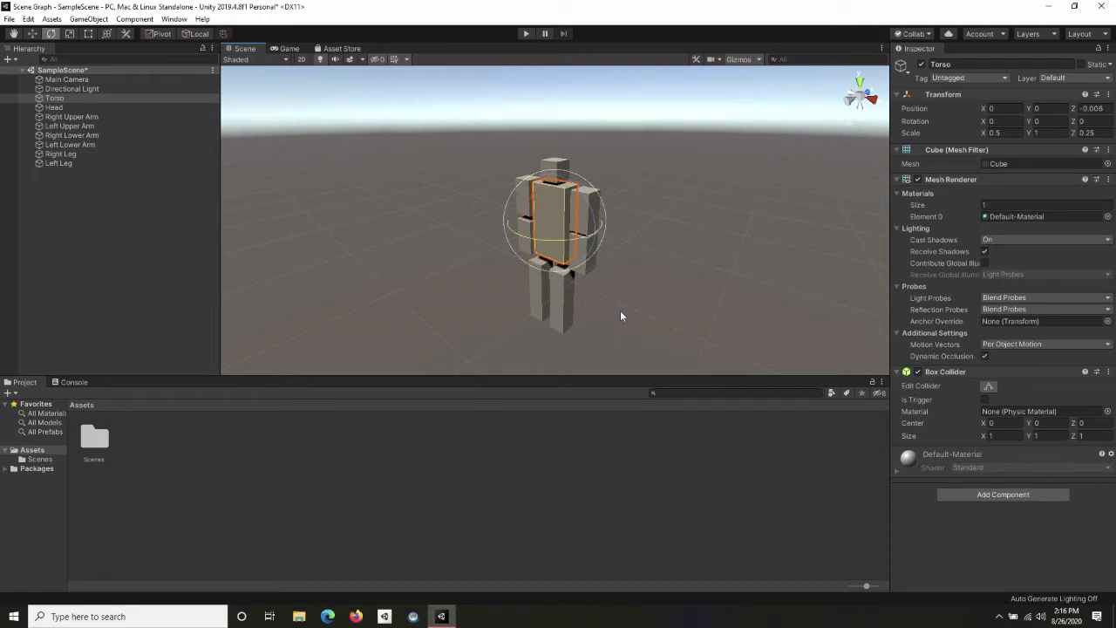
key("ctrl+z")
Create an empty game object in the scene and rename it Robot.
left_click(87, 19)
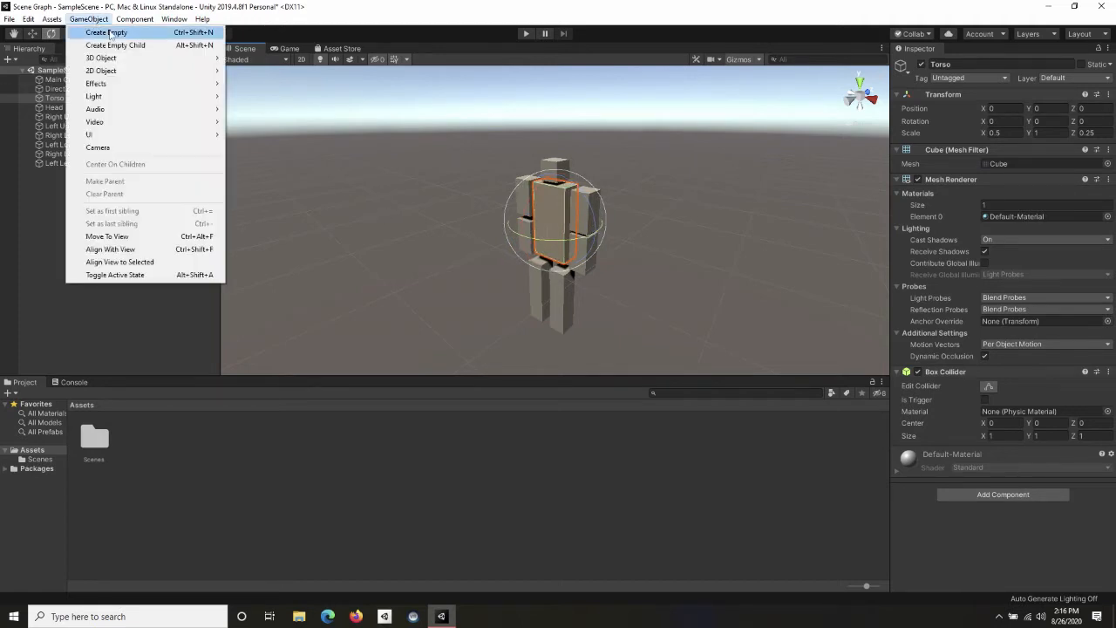
left_click(106, 32)
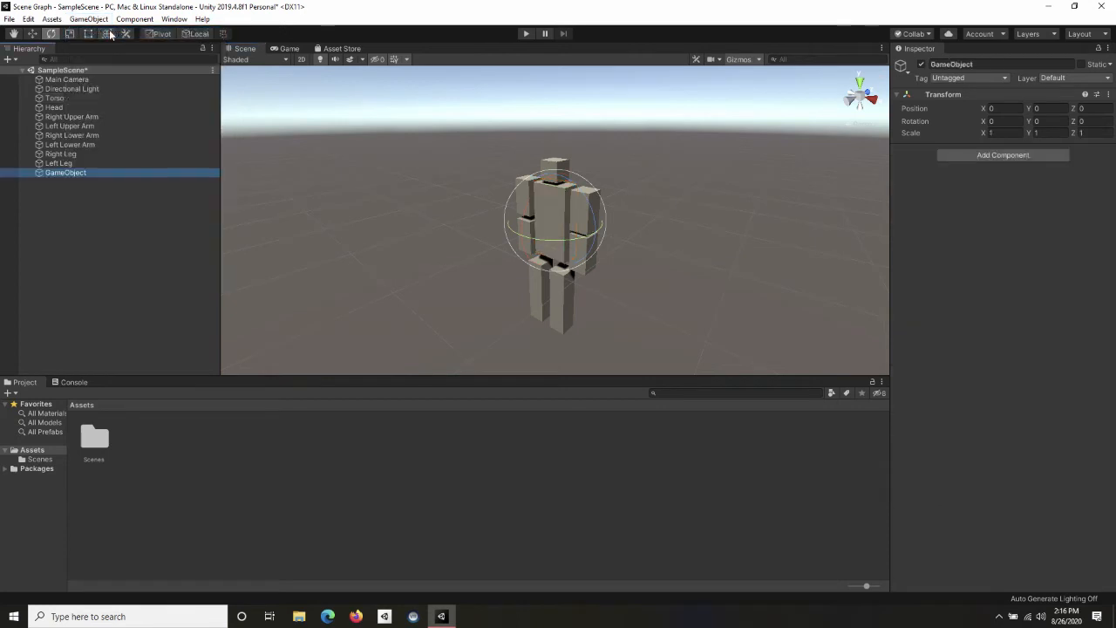
right_click(78, 174)
left_click(125, 215)
type("Robot")
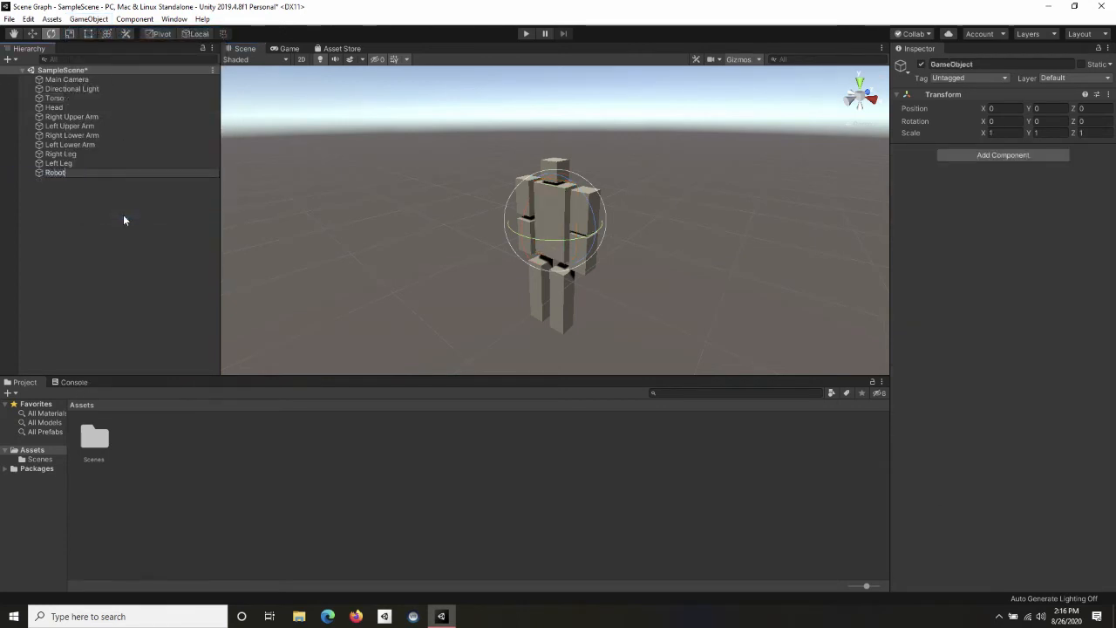
key("Return")
Parent all the body parts, from Torso through Left Leg, under the Robot object.
left_click(75, 162)
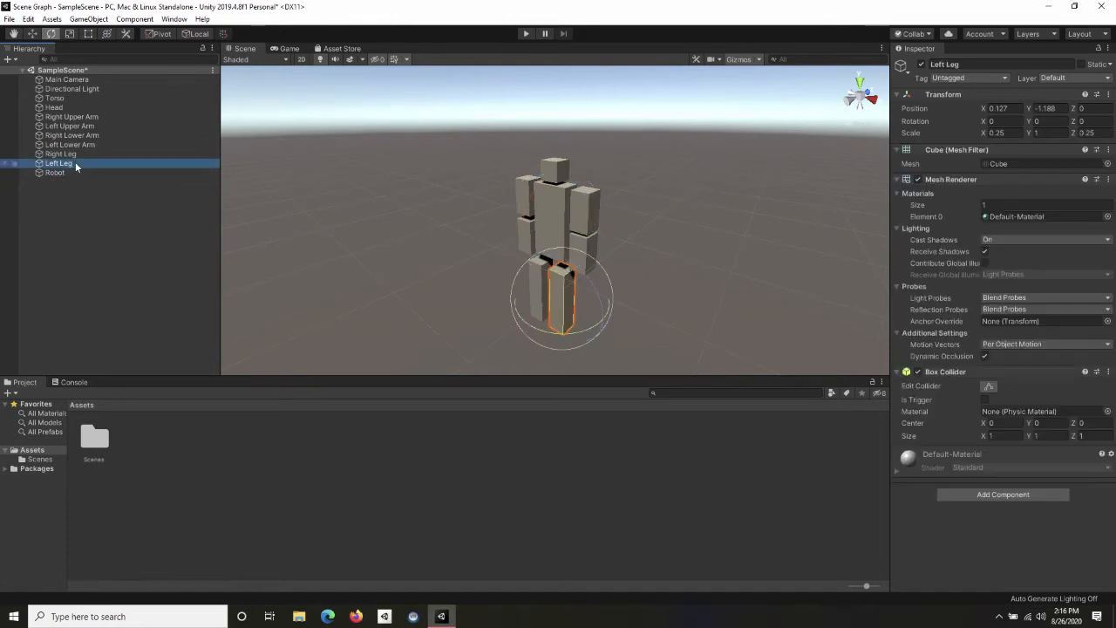
left_click(52, 101, "shift")
left_click_drag(51, 101, 57, 173)
Move the whole Robot along Z to about 0.176.
left_click(55, 97)
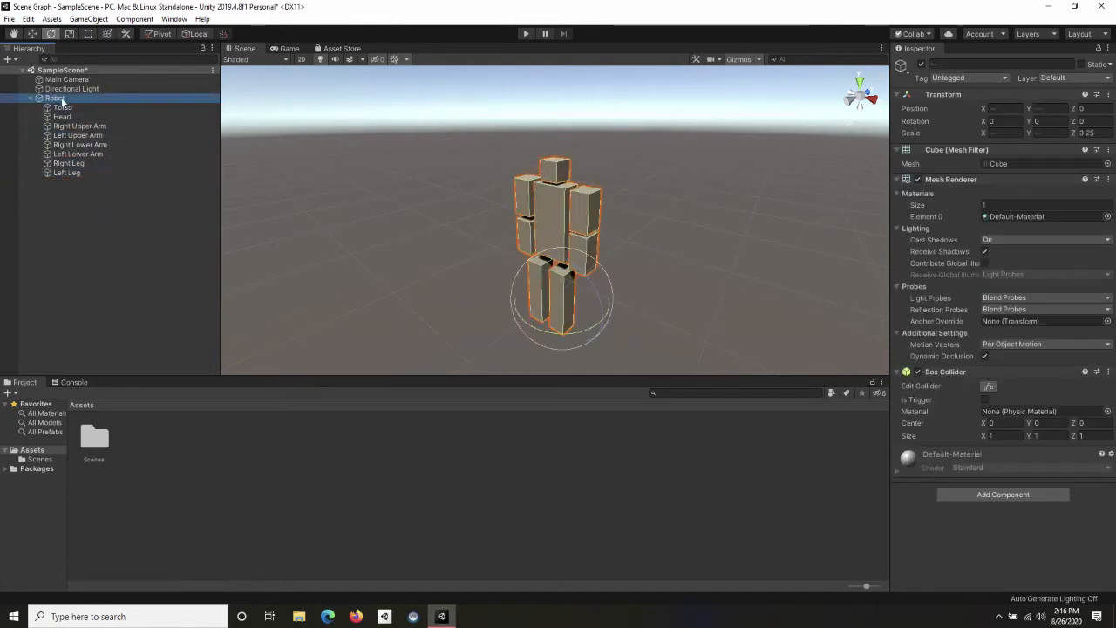
left_click(32, 33)
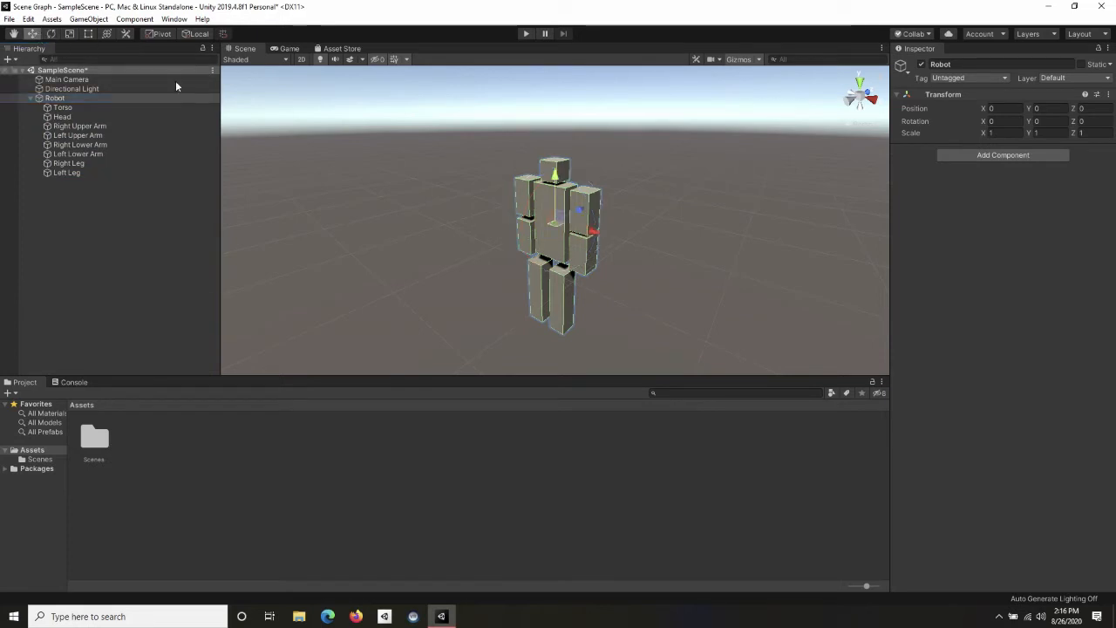
left_click_drag(581, 210, 624, 183)
Try rotating the whole Robot about X to roughly 34 degrees and undo the rotation.
key("e")
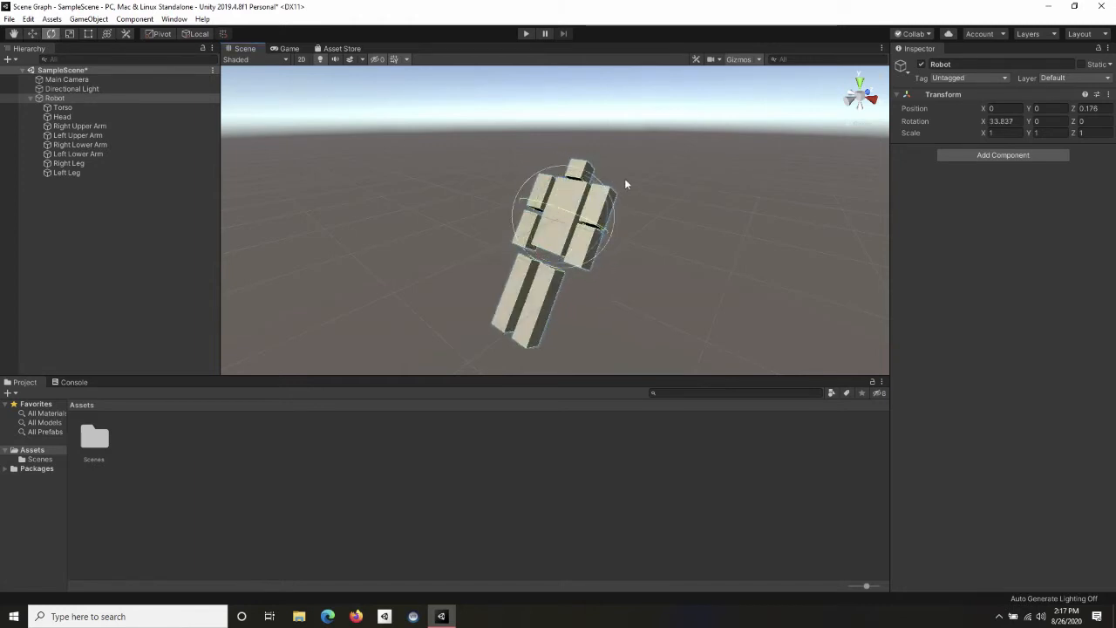
key("ctrl+z")
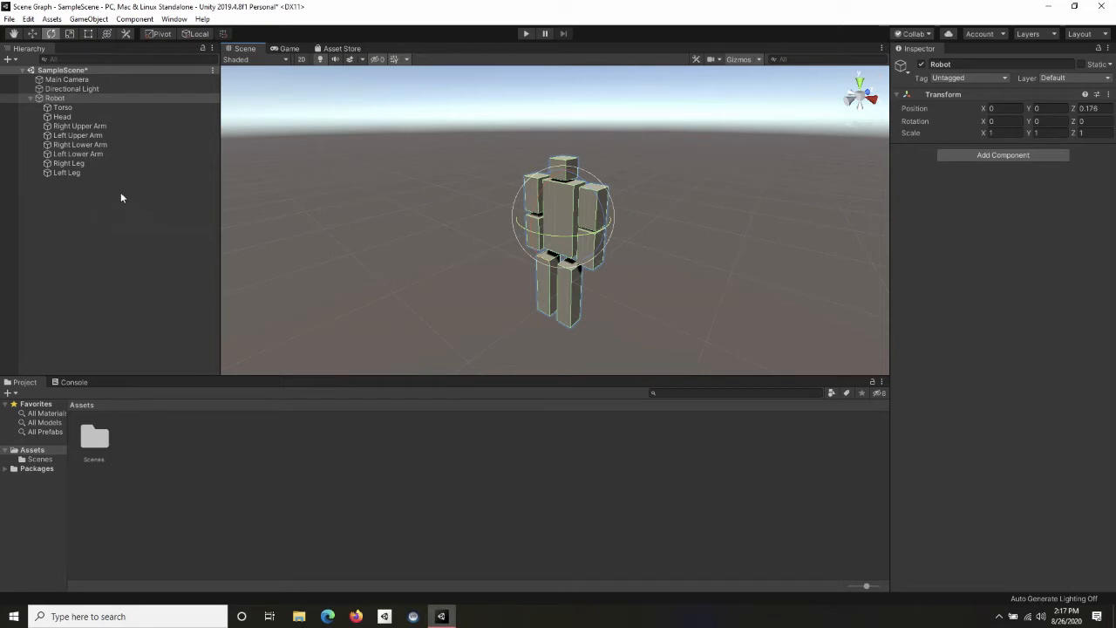
Try rotating the Right Upper Arm about X to roughly 63 degrees and undo the rotation.
left_click(96, 127)
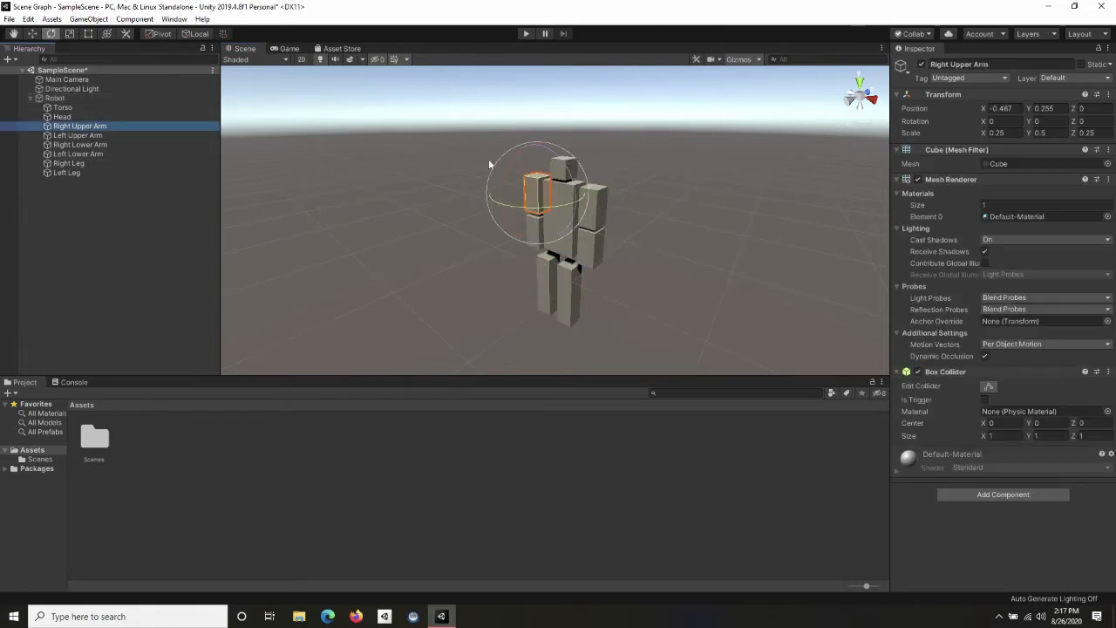
left_click_drag(506, 177, 852, 316)
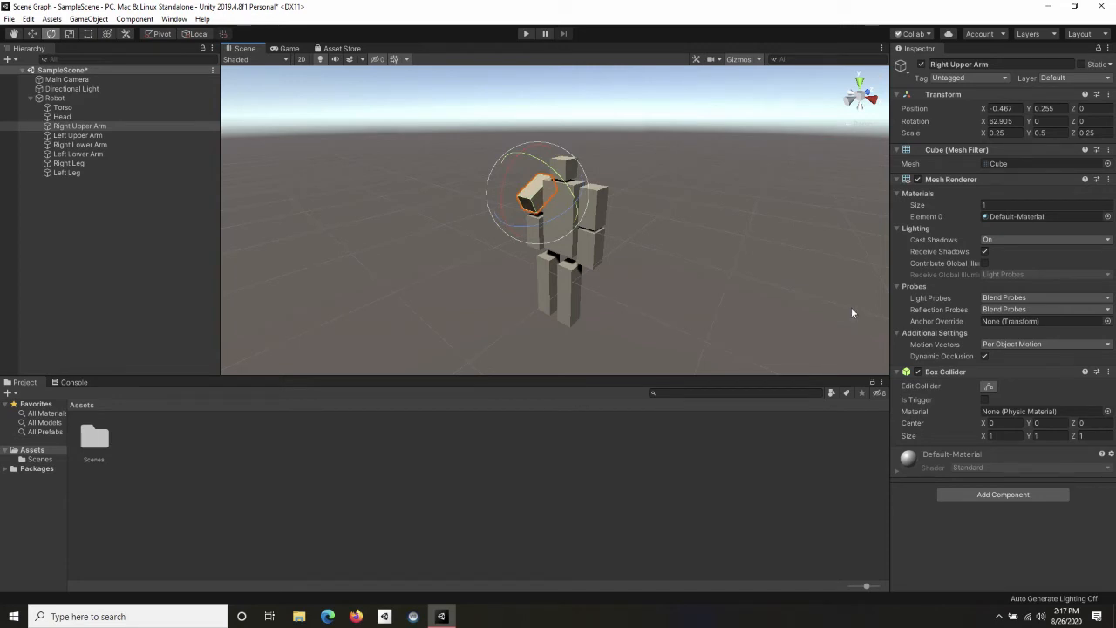
key("ctrl+z")
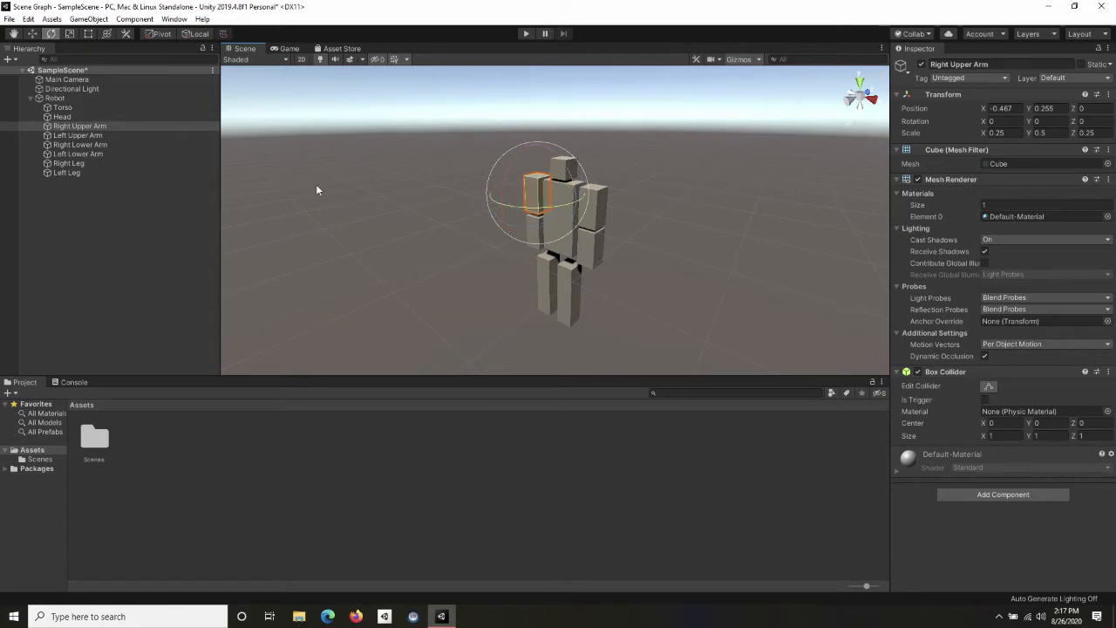
left_click(62, 107)
left_click(86, 173, "shift")
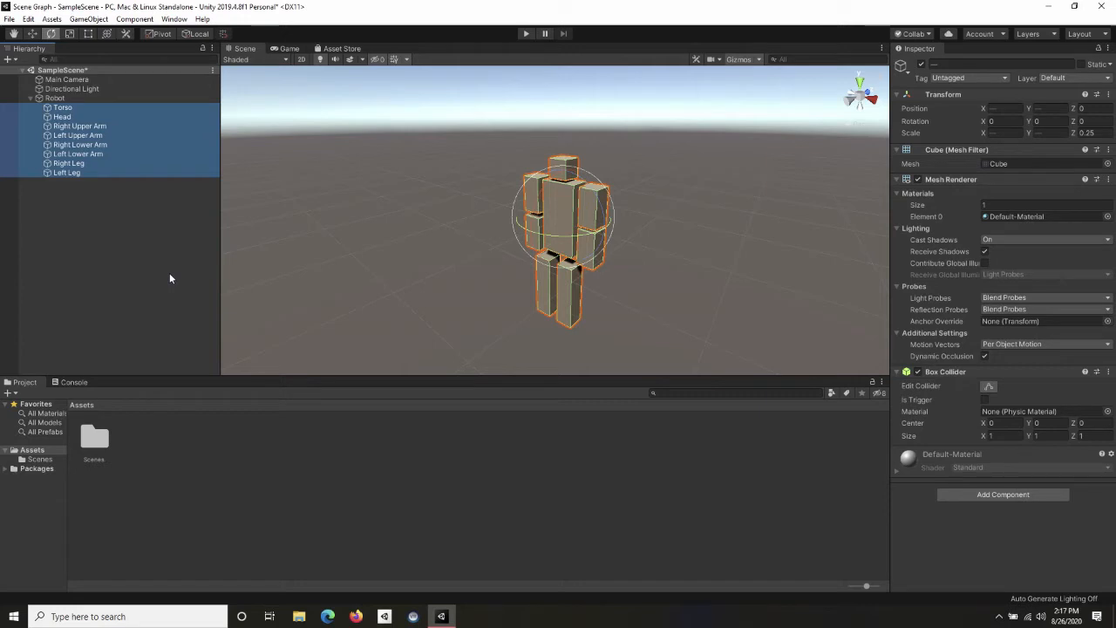
left_click(125, 212)
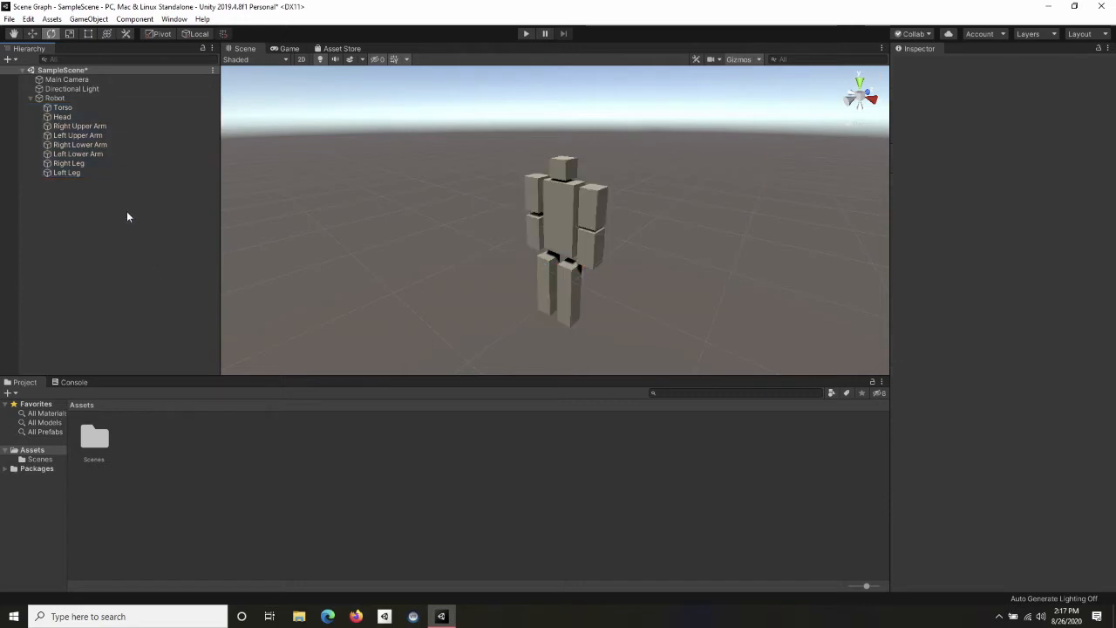
Parent the Head, Right Upper Arm, Left Upper Arm, Right Leg and Left Leg under the Torso.
left_click(62, 118)
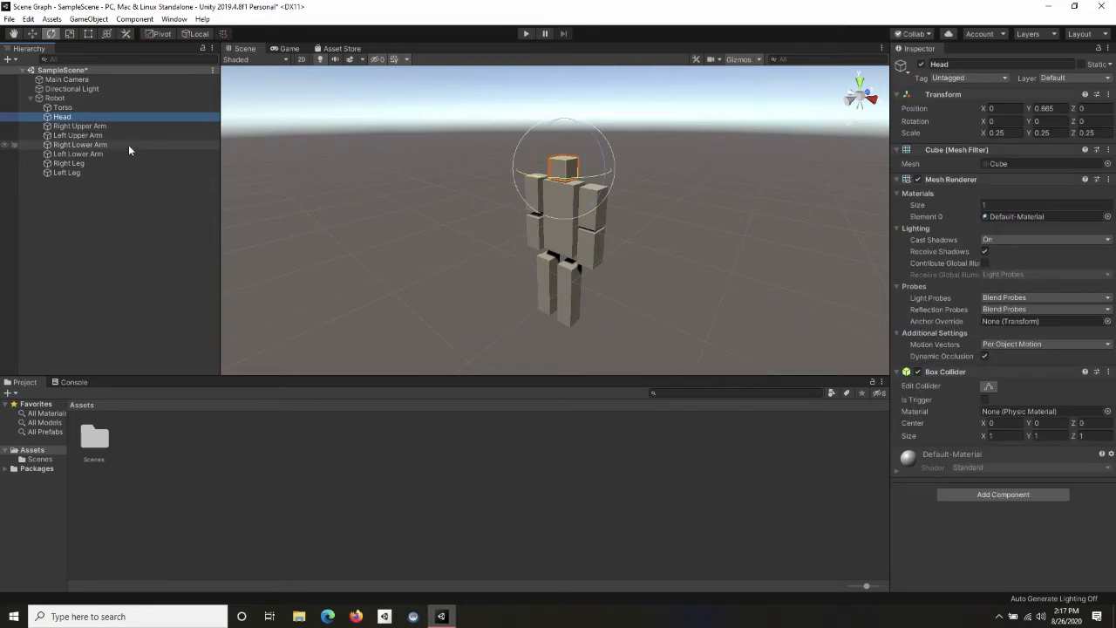
left_click(95, 129, "ctrl")
left_click(97, 135, "ctrl")
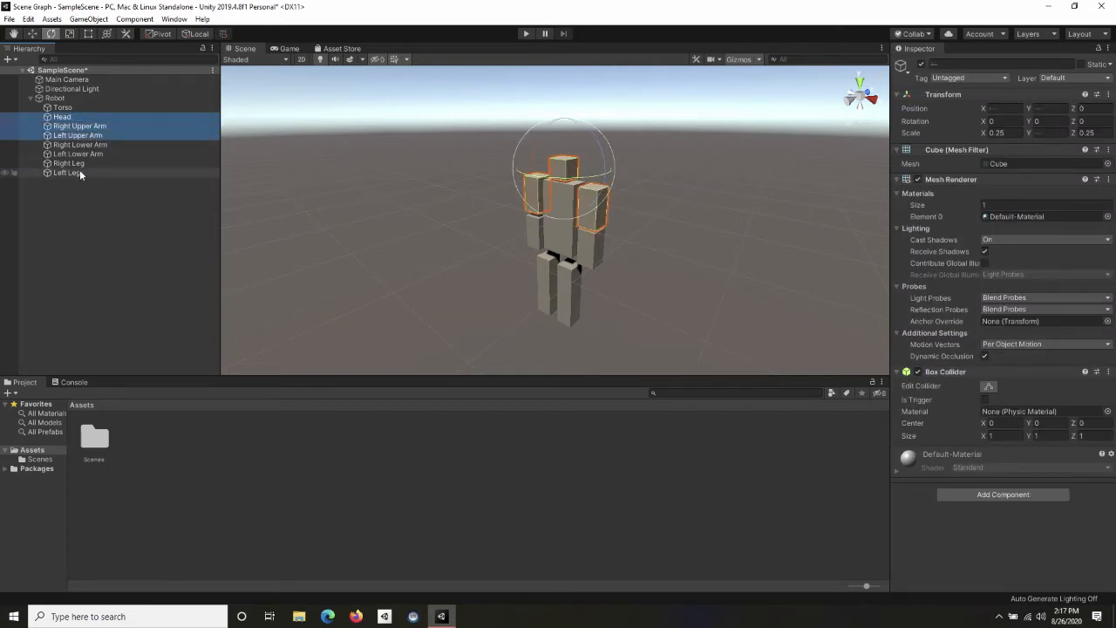
left_click(78, 163, "ctrl")
left_click(79, 173, "ctrl")
left_click_drag(79, 173, 73, 108)
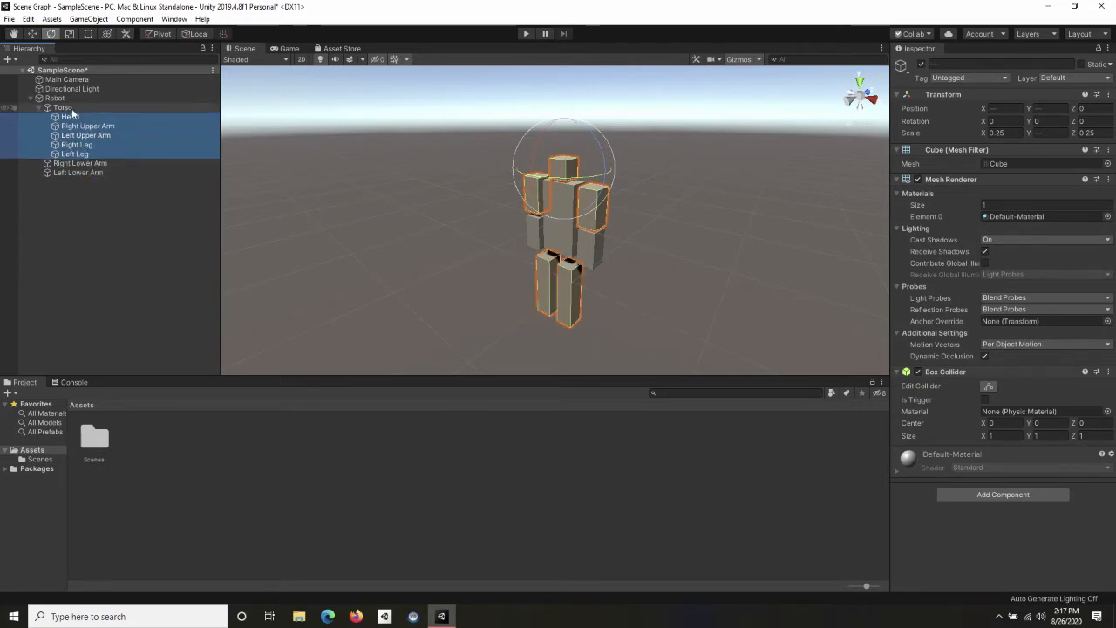
Parent the Right Lower Arm under the Right Upper Arm and the Left Lower Arm under the Left Upper Arm.
left_click(99, 165)
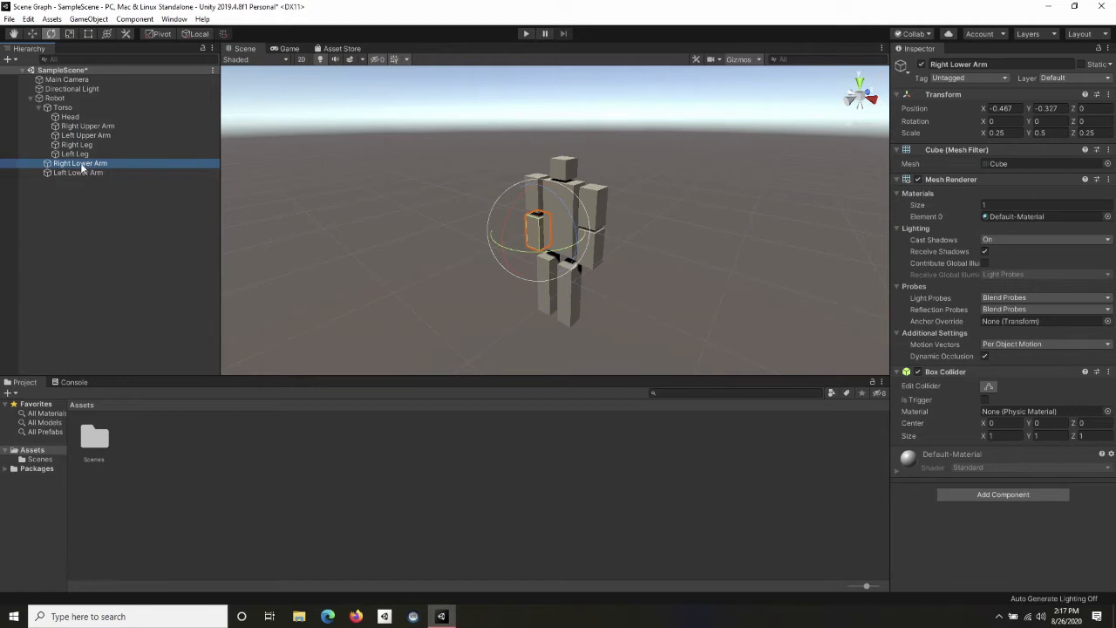
left_click_drag(85, 166, 108, 131)
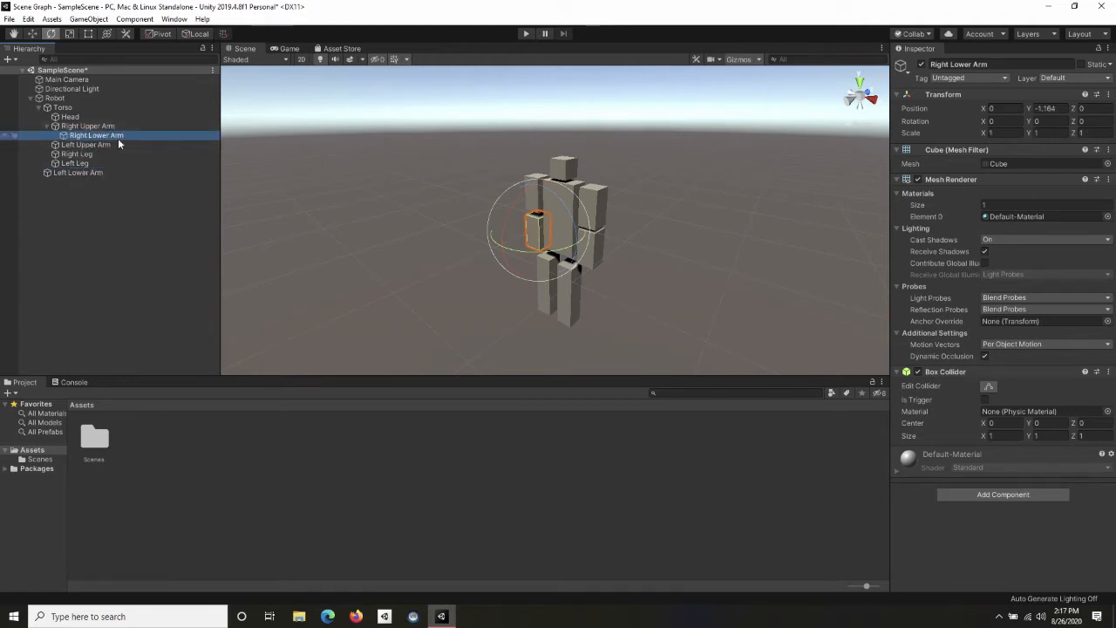
left_click(81, 171)
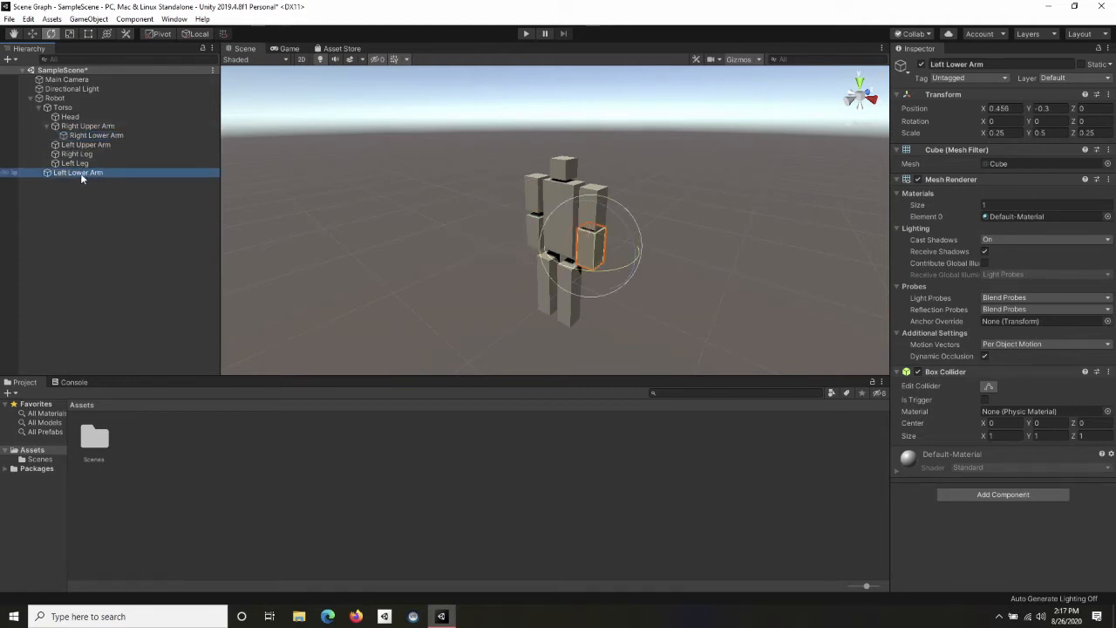
left_click_drag(80, 173, 103, 144)
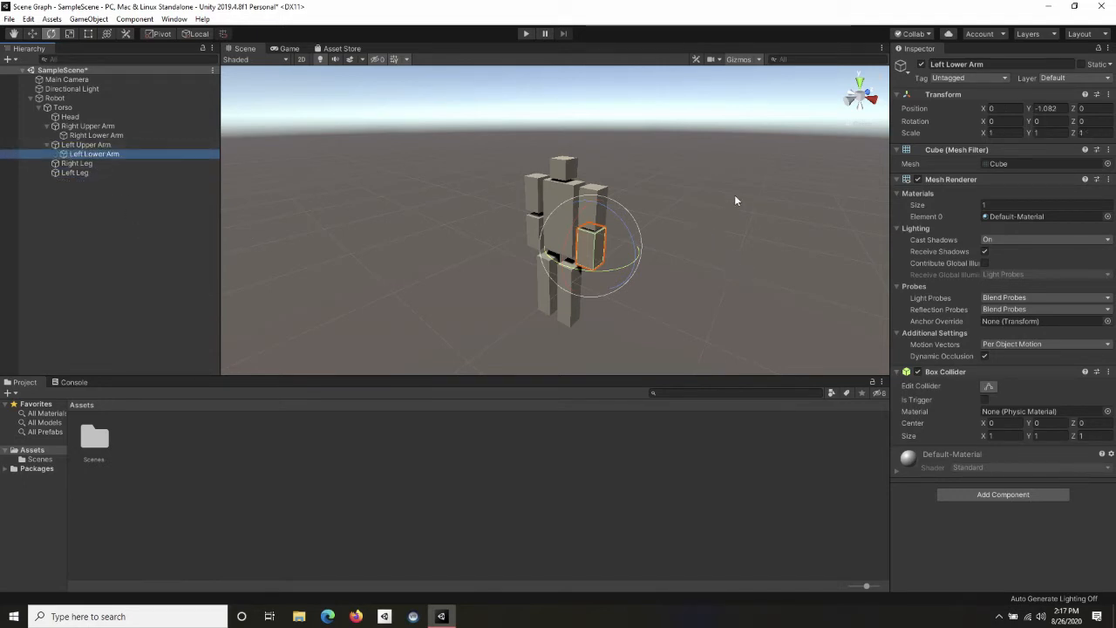
Try rotating the Right Upper Arm with its lower arm about X to roughly 19, then 10.5 degrees, and undo both rotations.
left_click(87, 126)
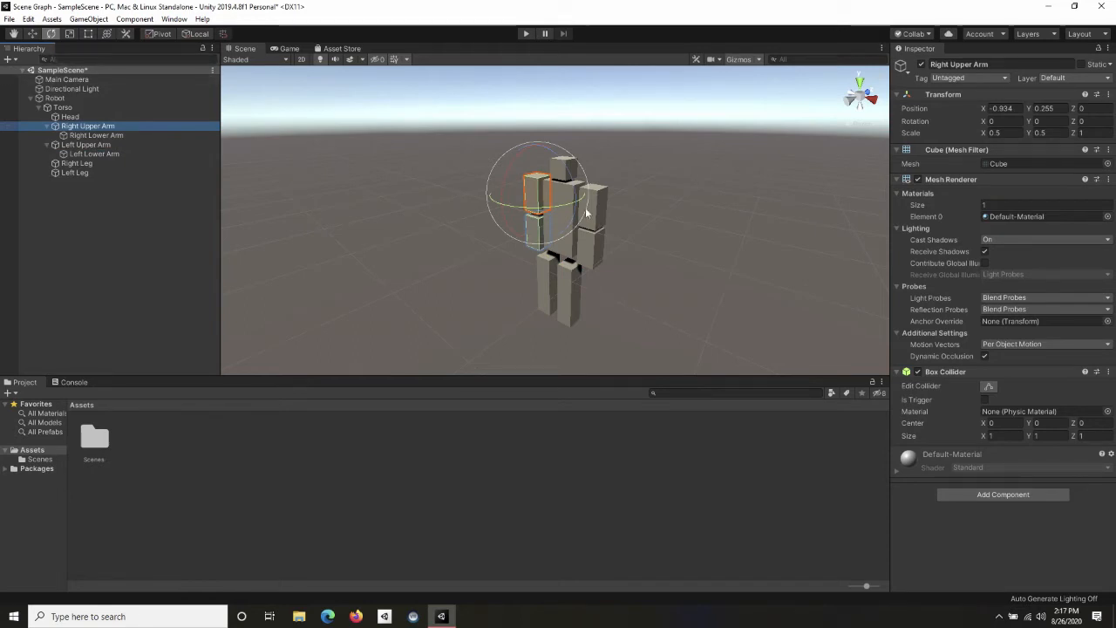
left_click(508, 175)
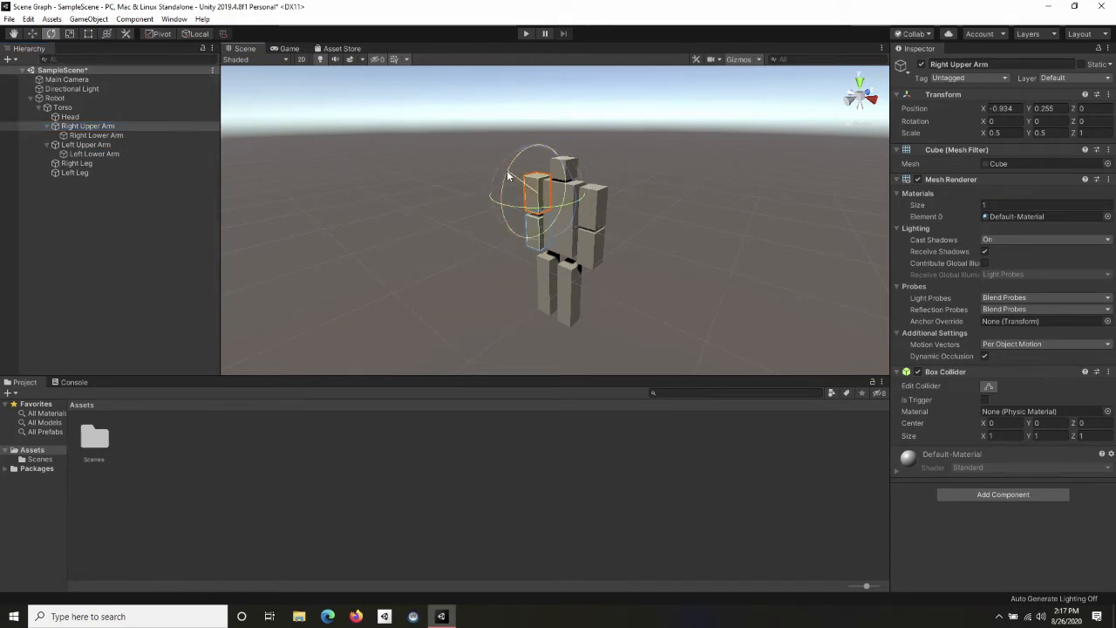
left_click_drag(508, 176, 571, 147)
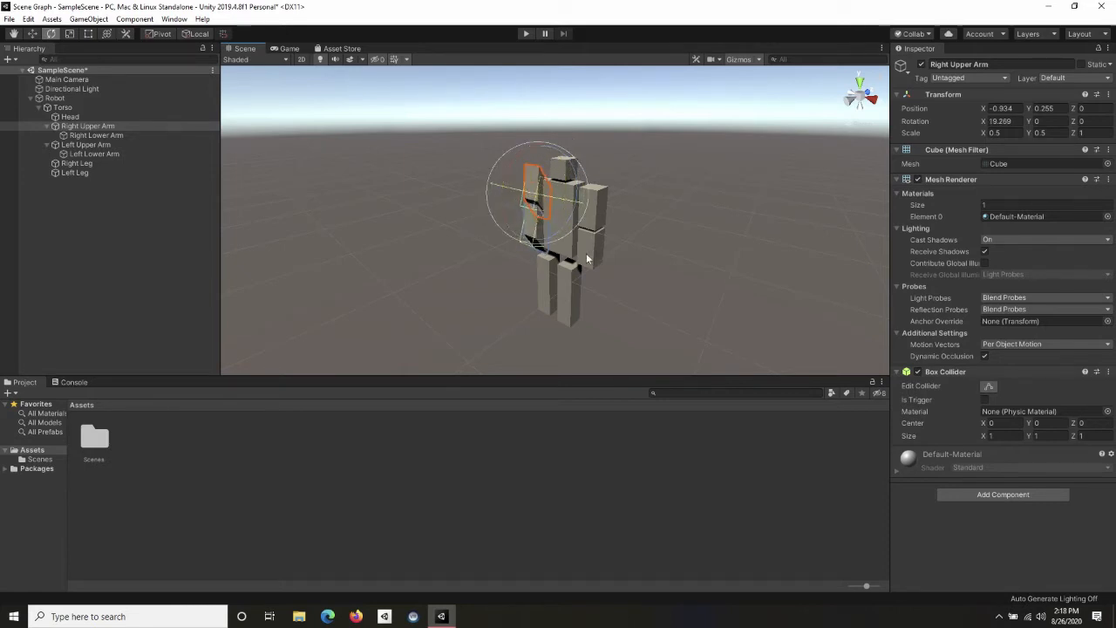
left_click_drag(523, 285, 887, 234, "alt")
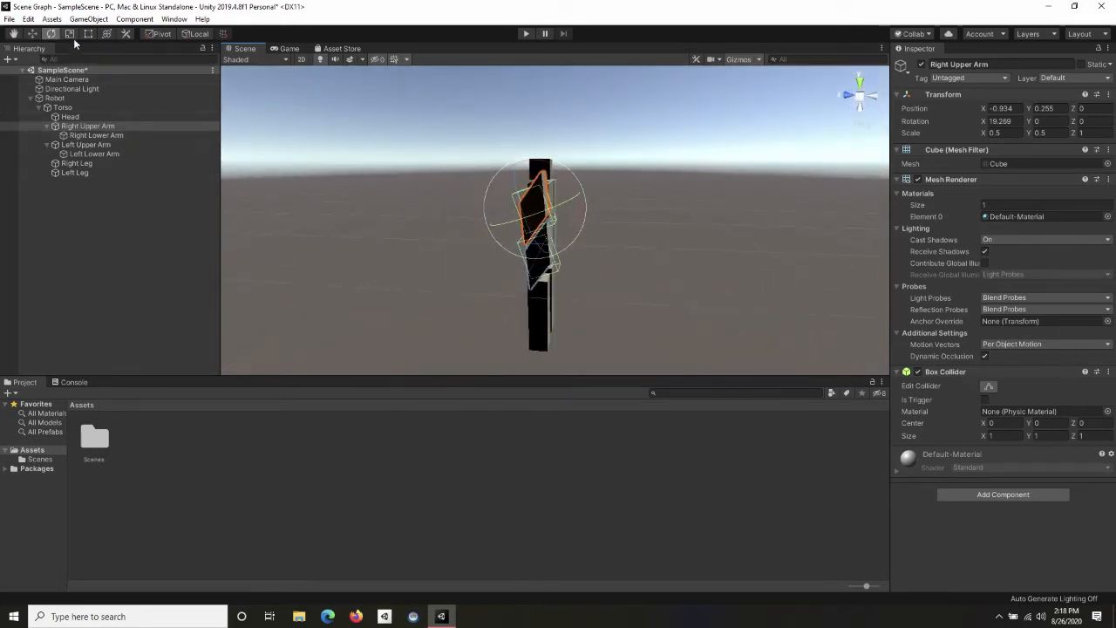
left_click_drag(575, 187, 612, 232)
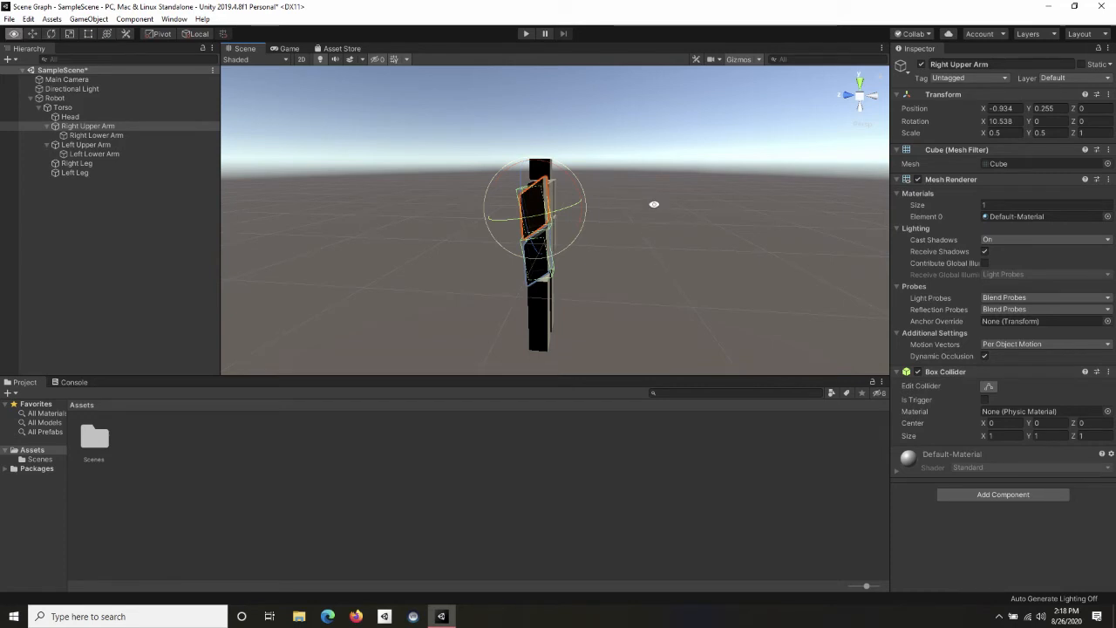
left_click_drag(652, 207, 274, 254, "alt")
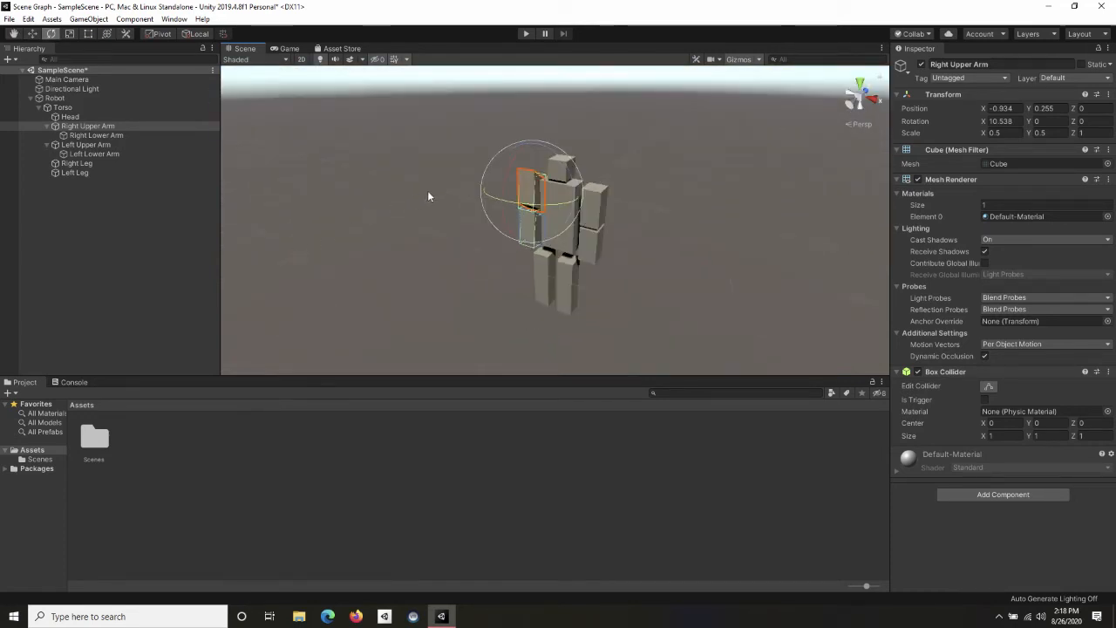
key("ctrl+z")
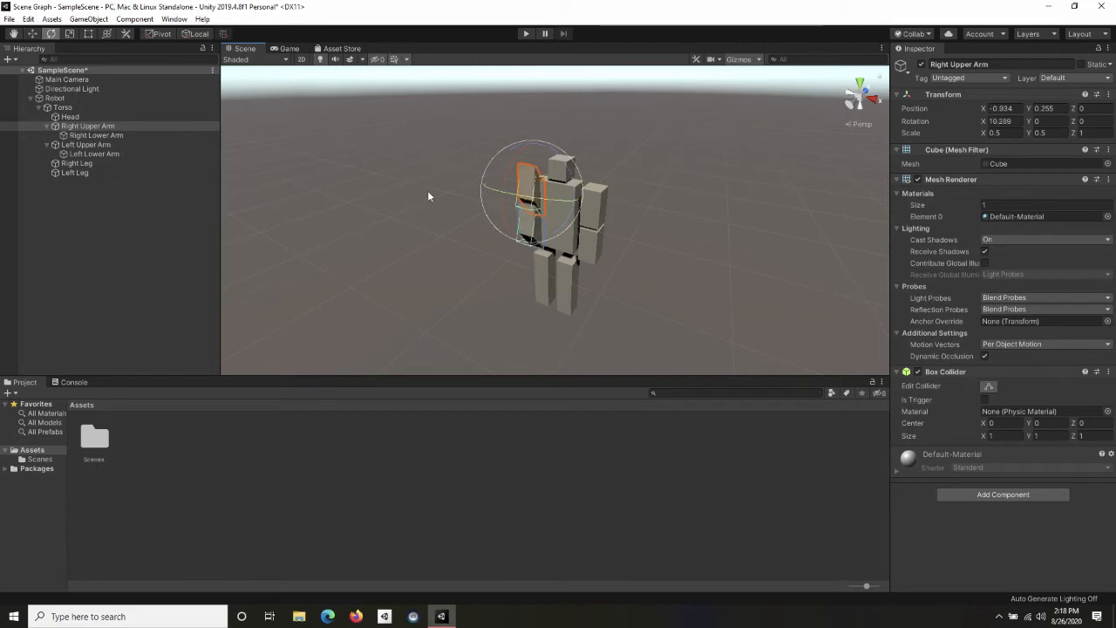
key("ctrl+z")
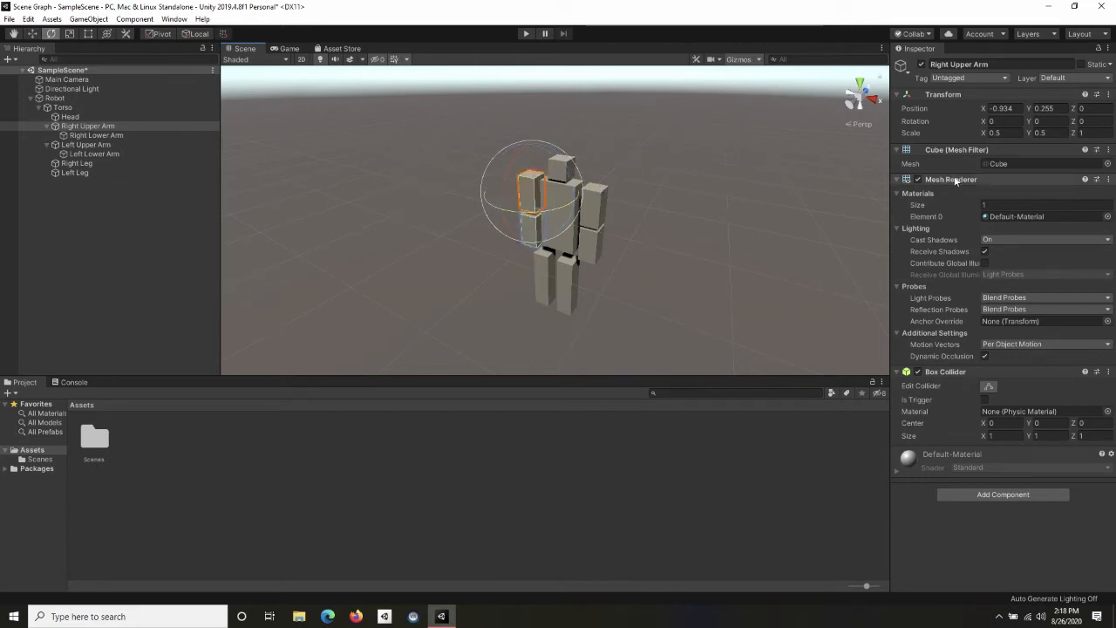
Examine the parent-child structure of the Robot by selecting the Right Upper Arm, Torso, Left Leg and Robot objects.
left_click(91, 126)
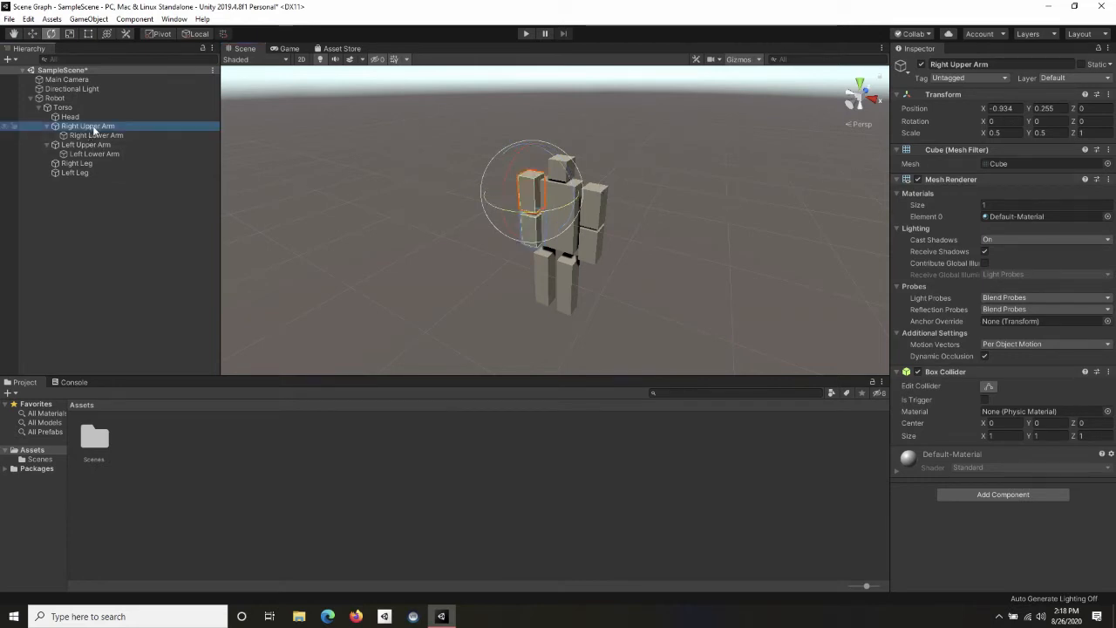
key("Return")
left_click_drag(81, 128, 66, 123)
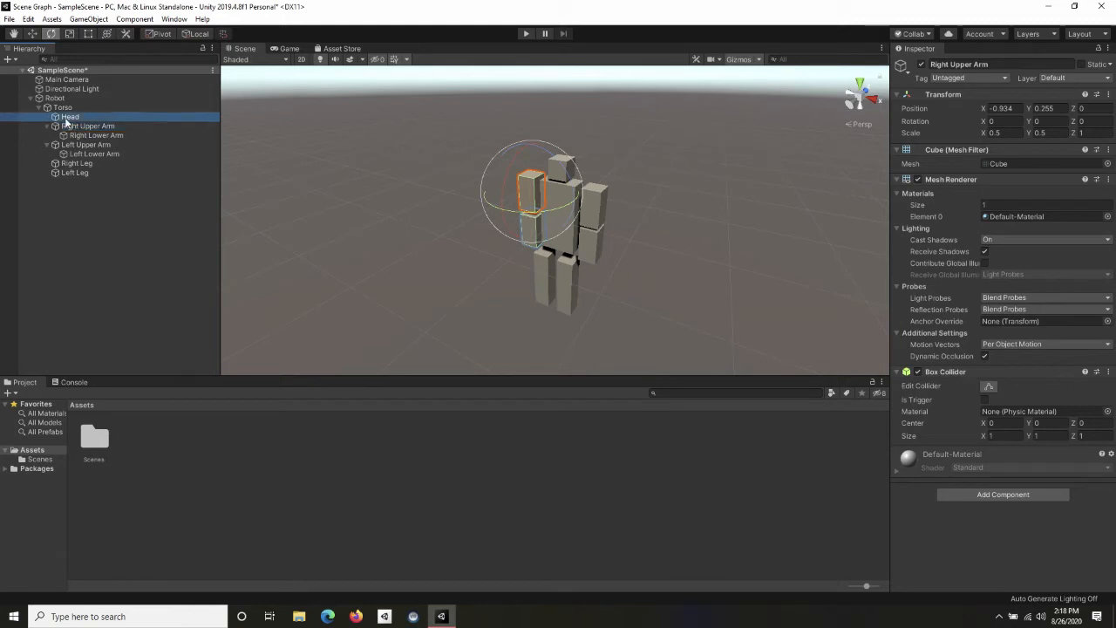
left_click(66, 119)
left_click(65, 109)
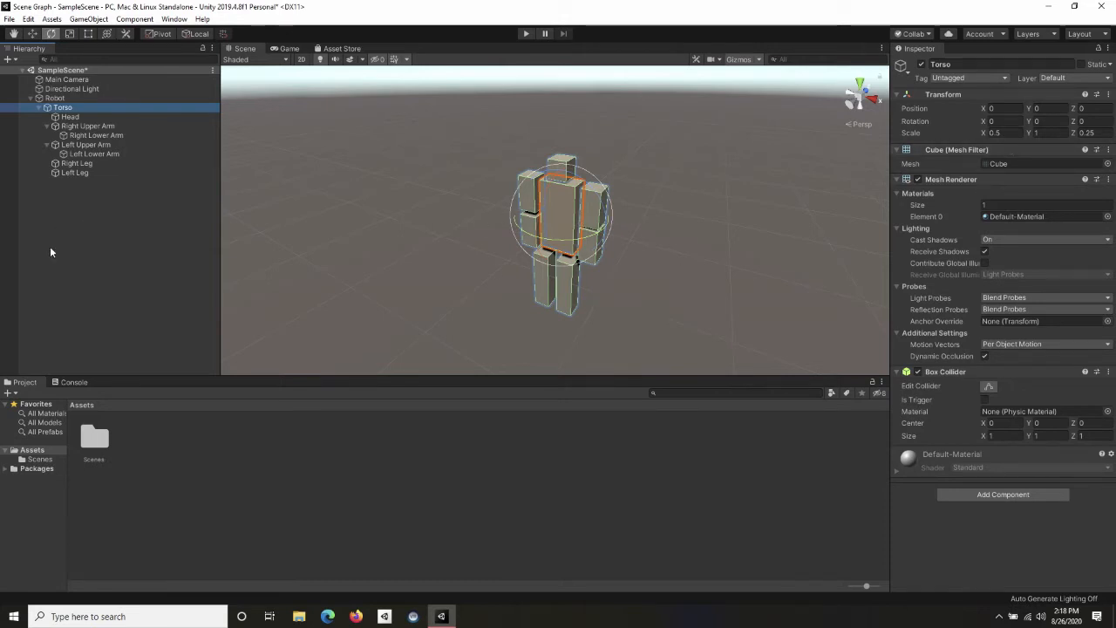
left_click(83, 174)
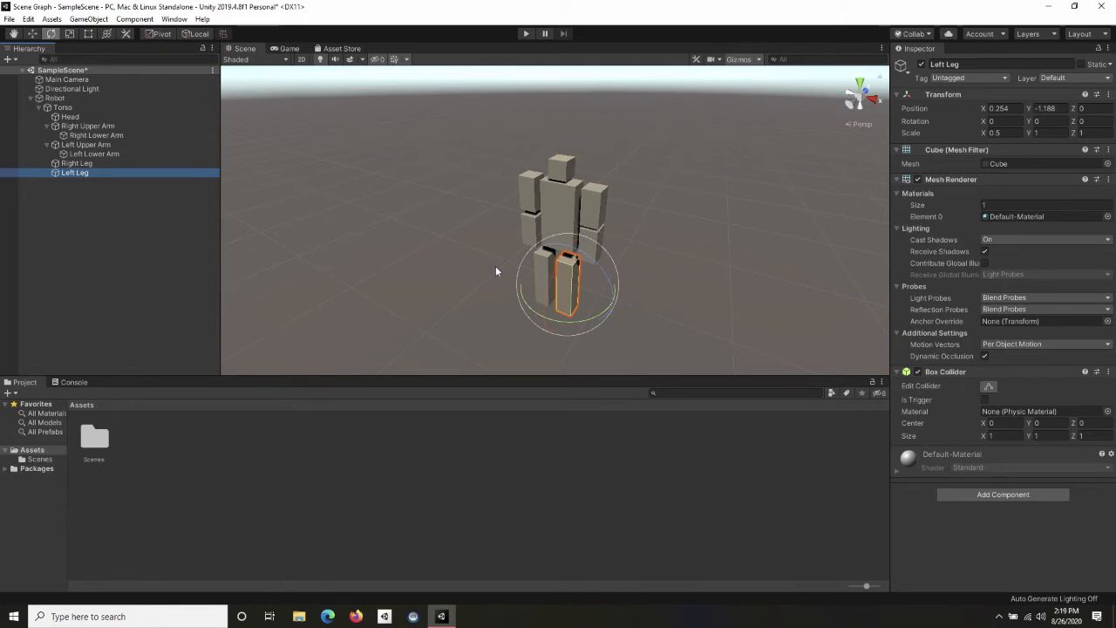
left_click(57, 98)
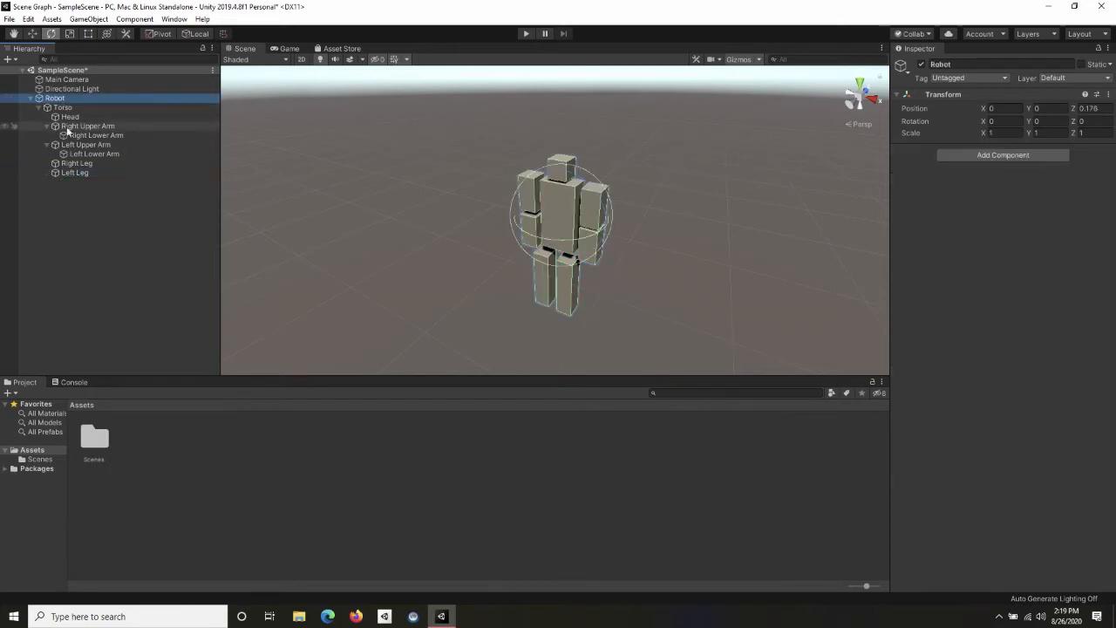
left_click(66, 110)
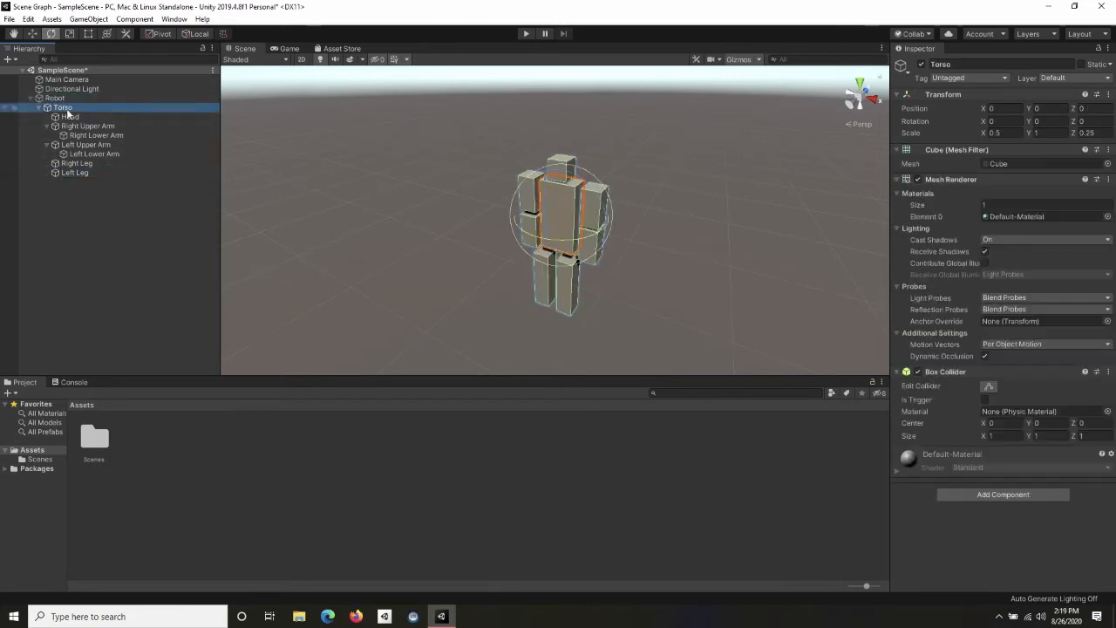
left_click(59, 98)
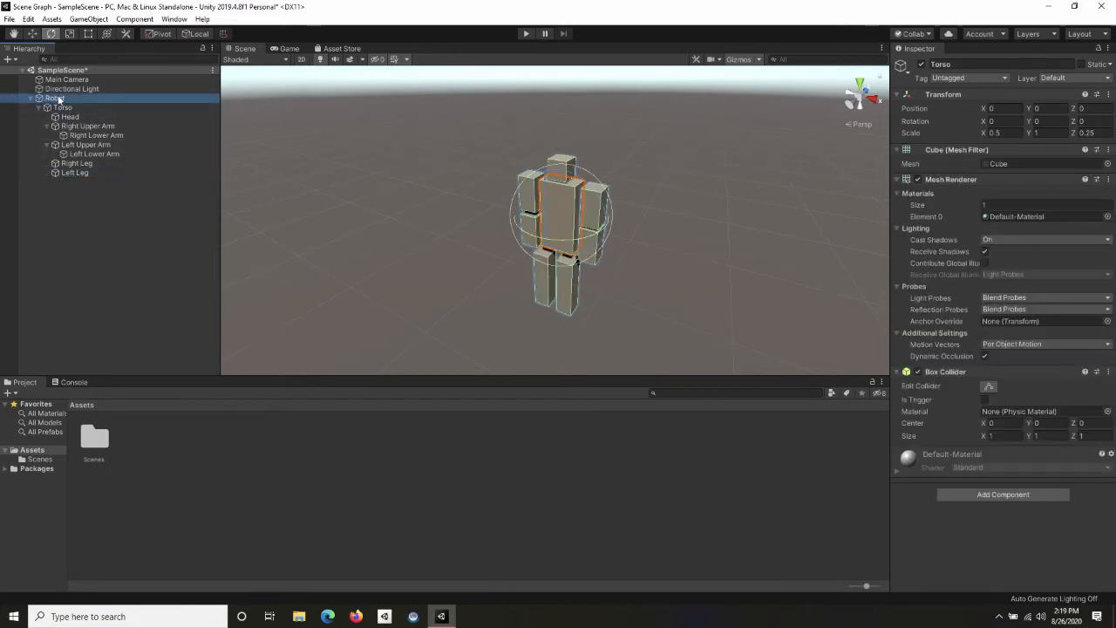
Create an empty game object at the scene's root level and rename it Head Joint.
left_click(90, 19)
left_click(100, 32)
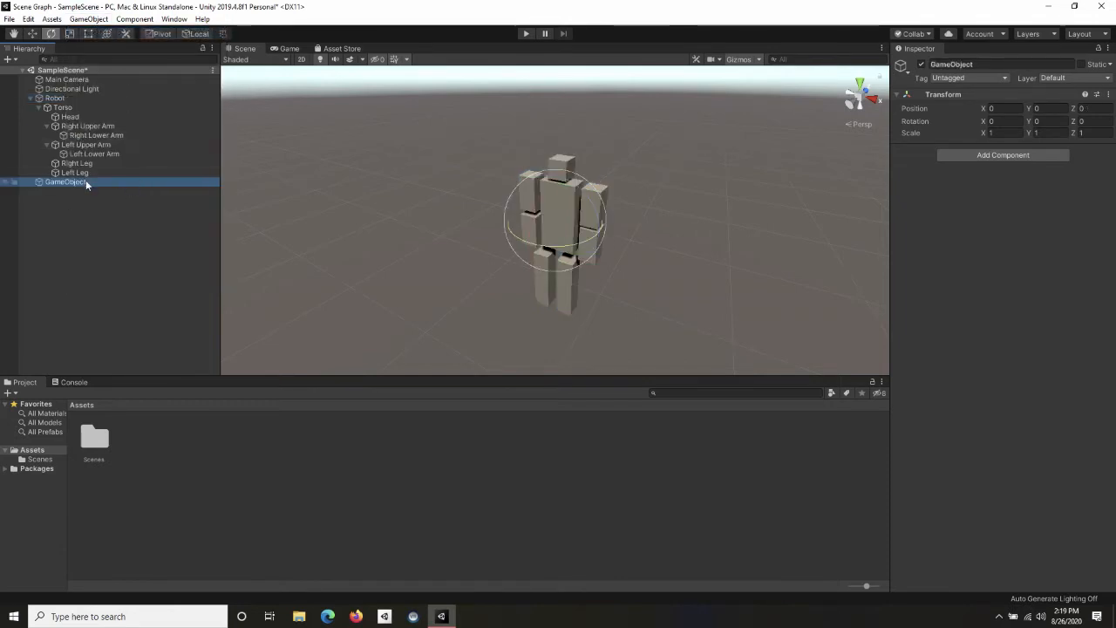
right_click(86, 180)
left_click(127, 217)
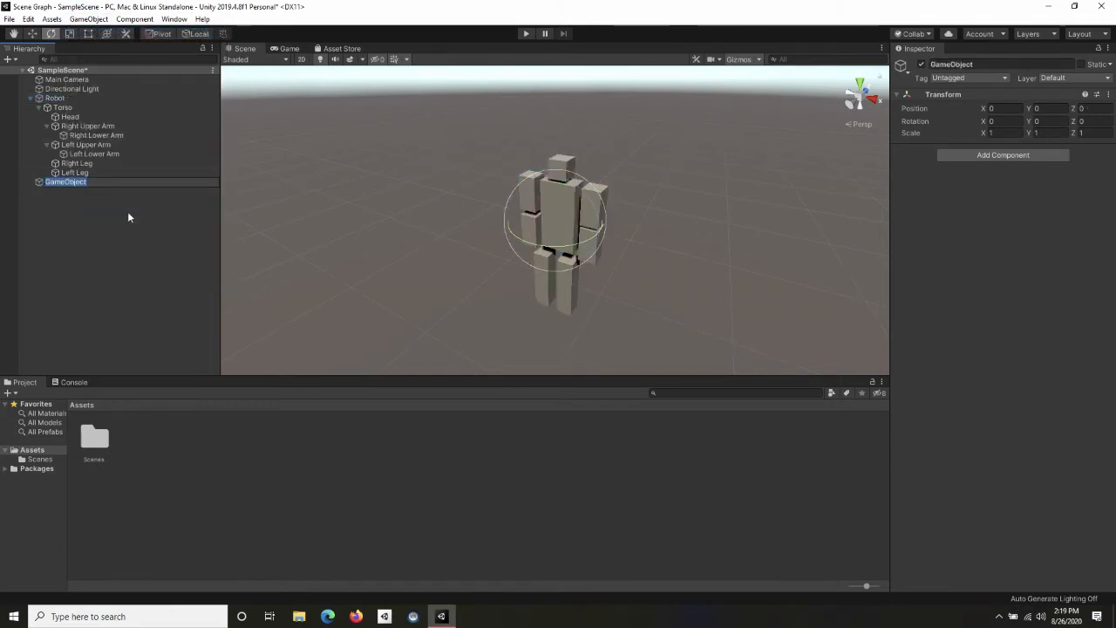
type("Head Joint")
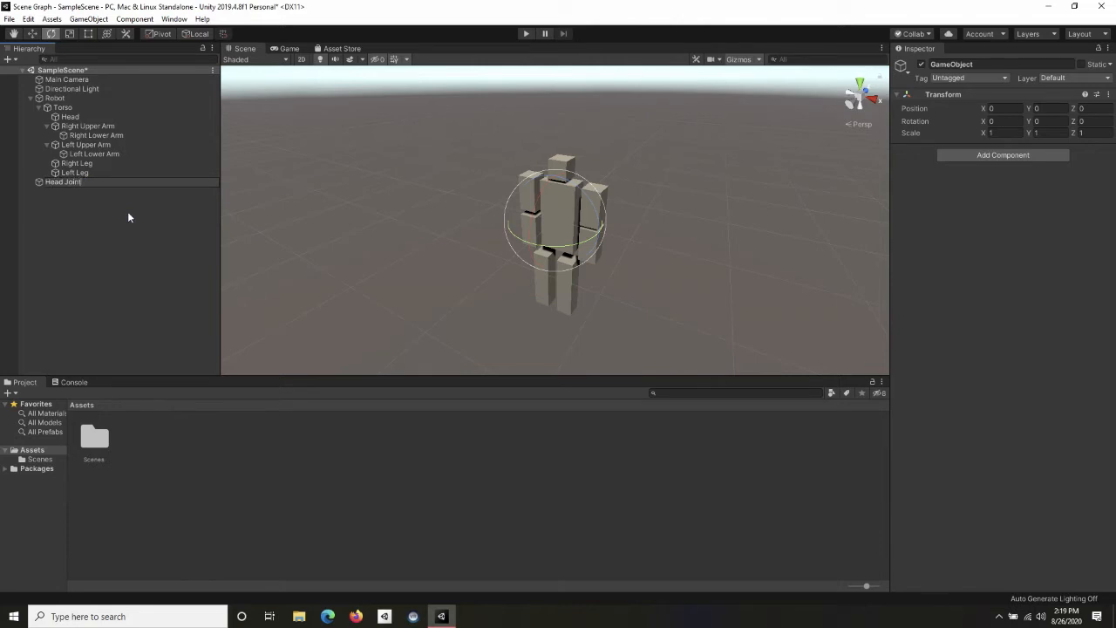
key("Return")
Duplicate the Head Joint object and rename the copy Right Upper Arm Joint.
right_click(75, 182)
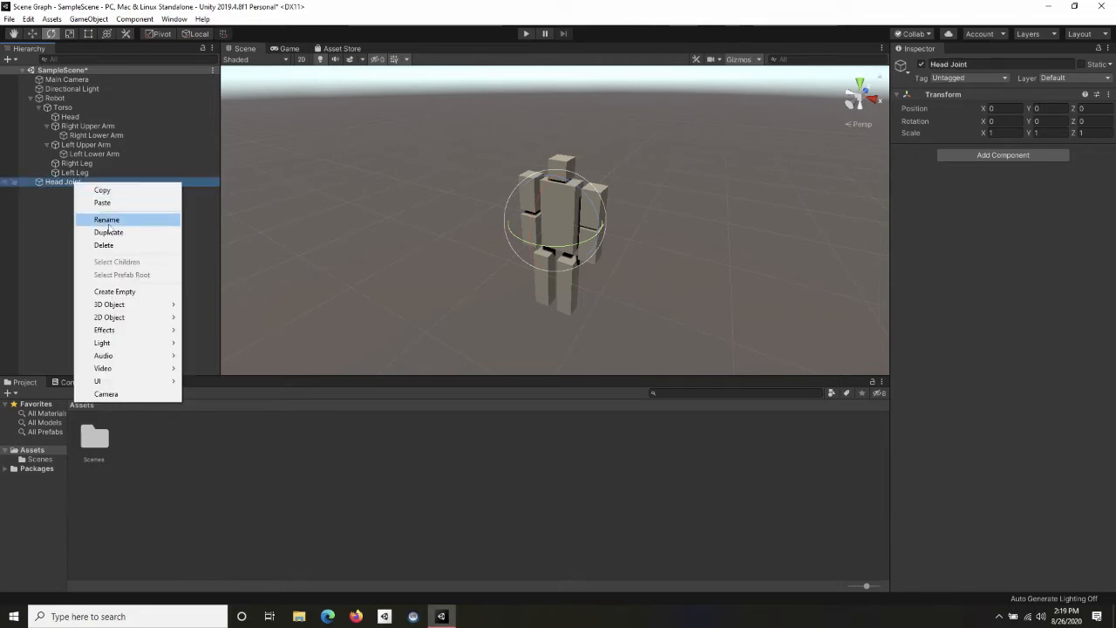
left_click(112, 231)
right_click(93, 191)
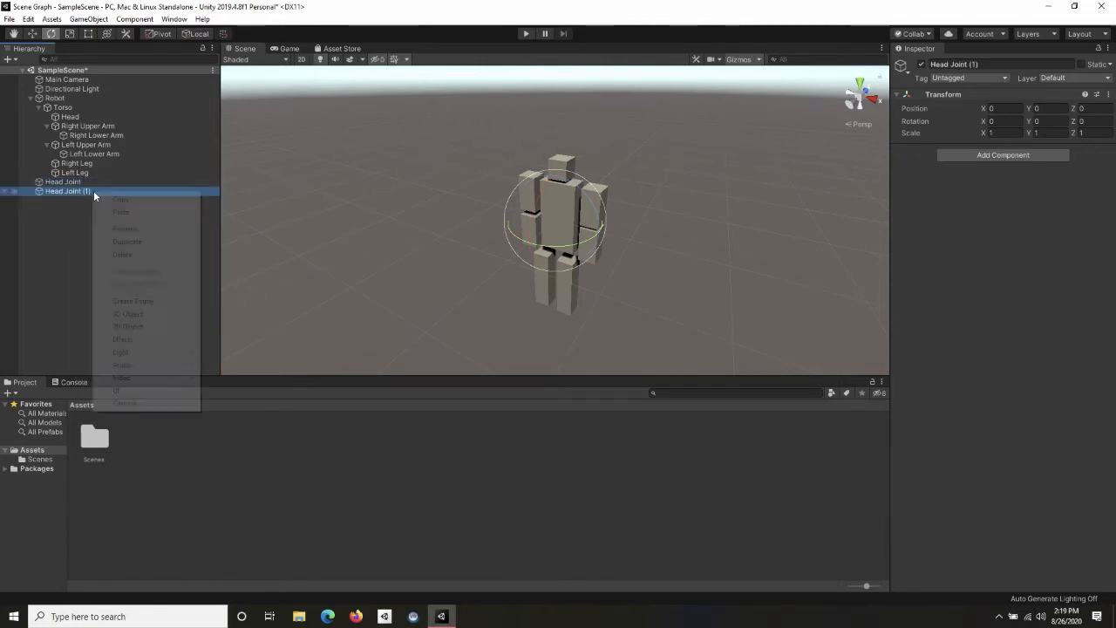
left_click(127, 229)
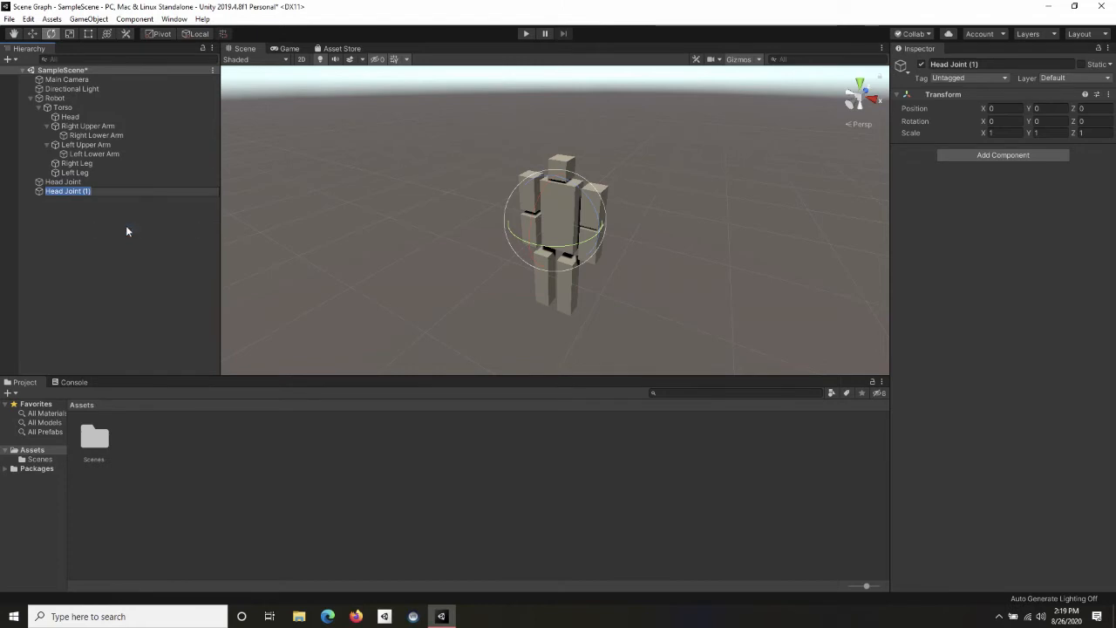
type("Right Upper Arm Joint")
key("Return")
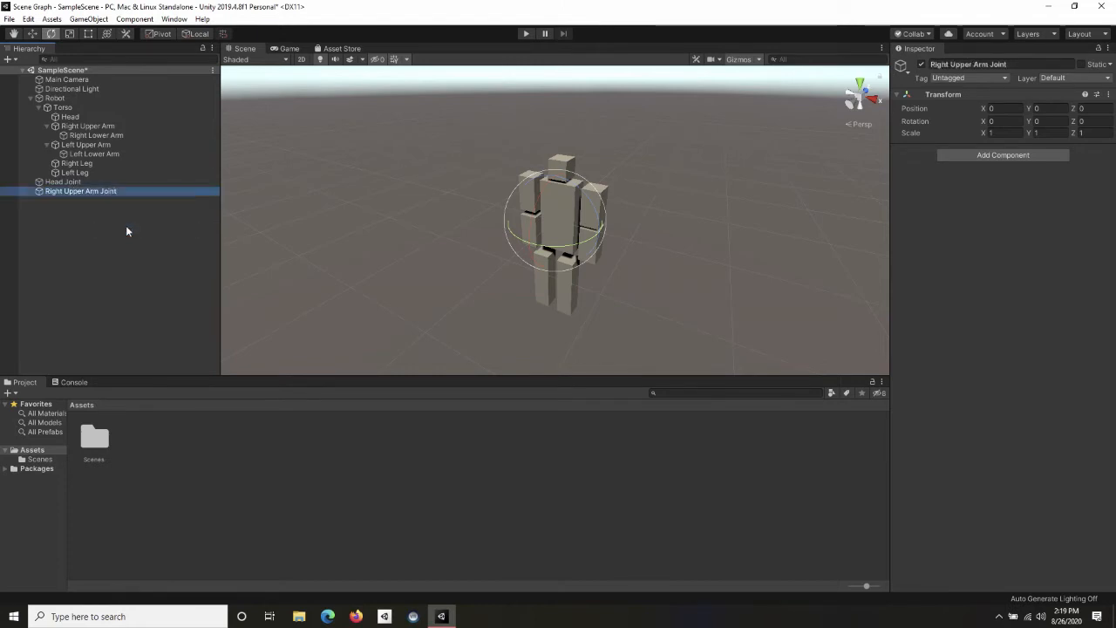
Duplicate the Right Upper Arm Joint object and rename the copy Left Upper Arm Joint.
right_click(102, 190)
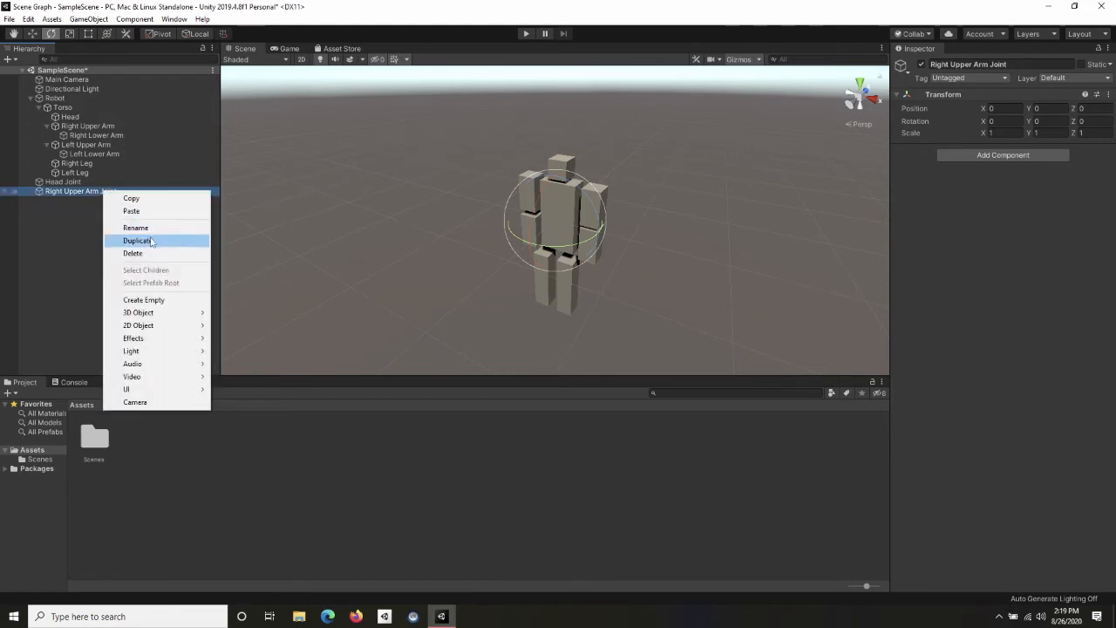
left_click(150, 242)
right_click(78, 201)
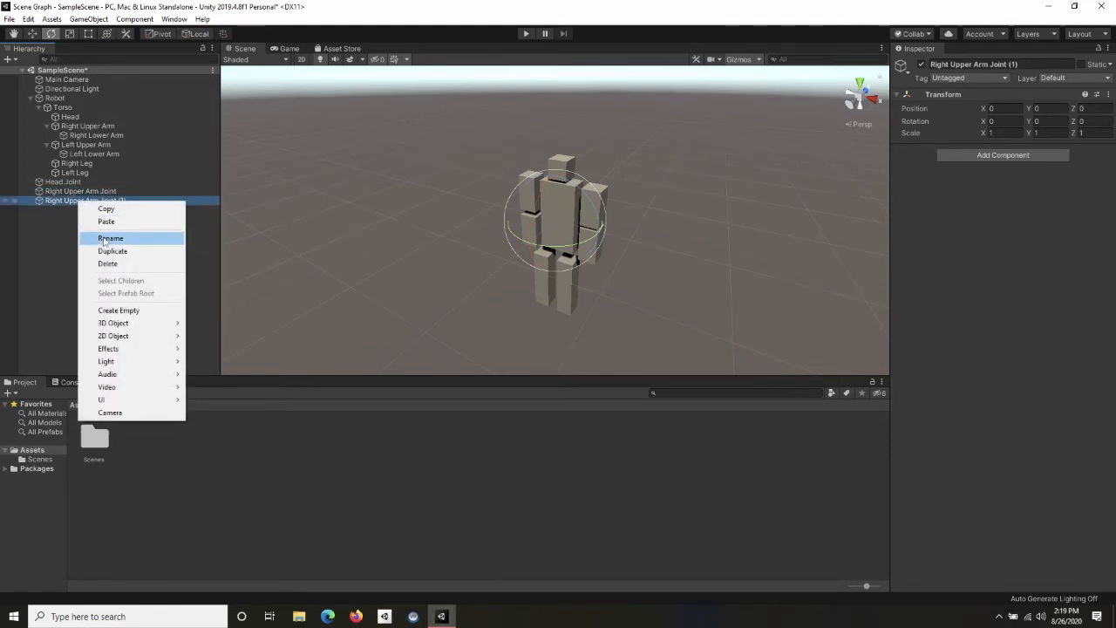
left_click(103, 239)
type("Left Up")
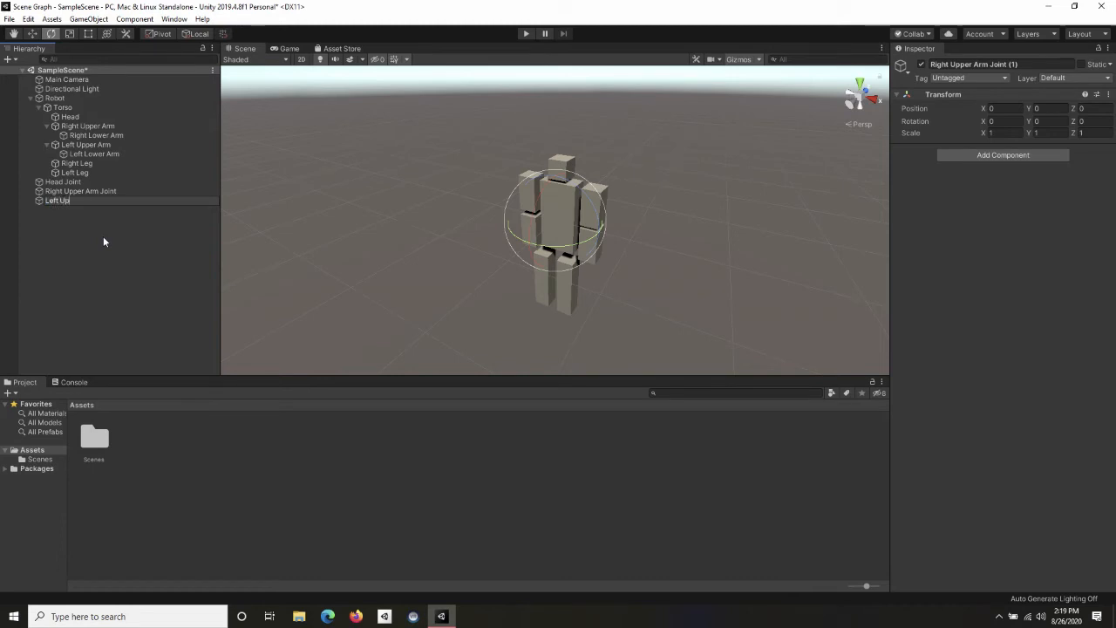
type("per Arm Joint")
key("Return")
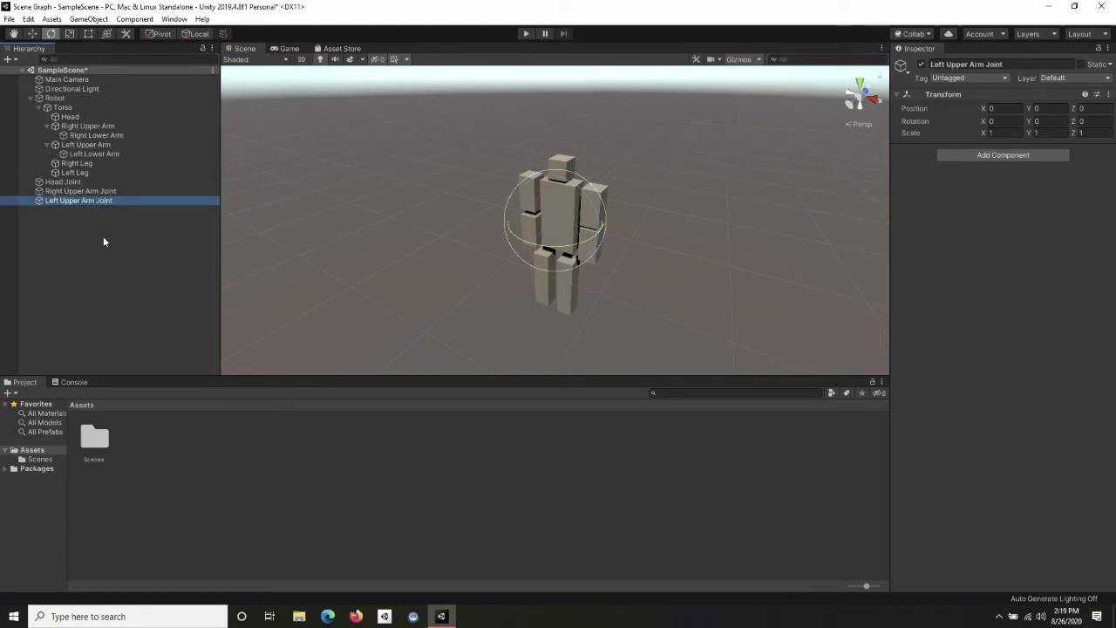
Duplicate the Left Upper Arm Joint object and rename the copy Right Lower Arm Joint.
right_click(84, 201)
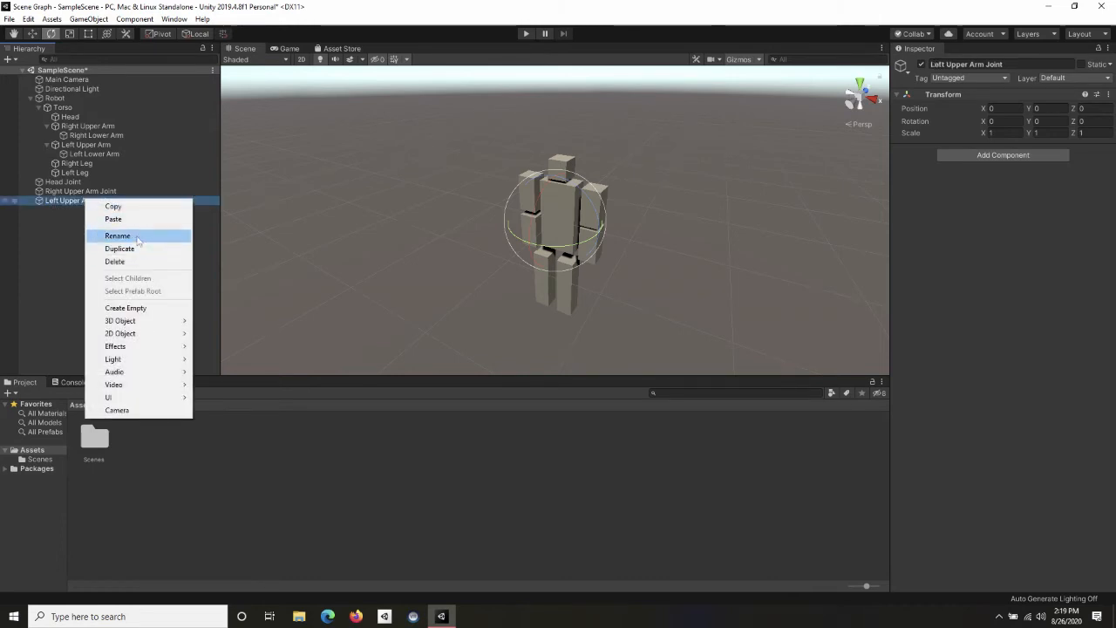
left_click(133, 249)
right_click(94, 214)
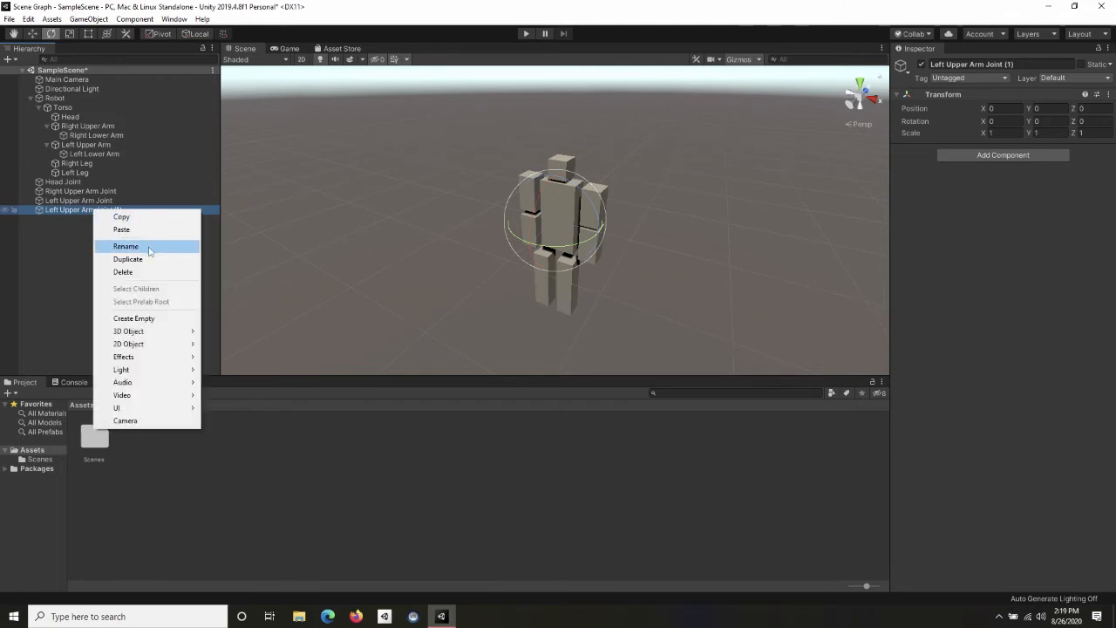
left_click(148, 248)
type("Right L")
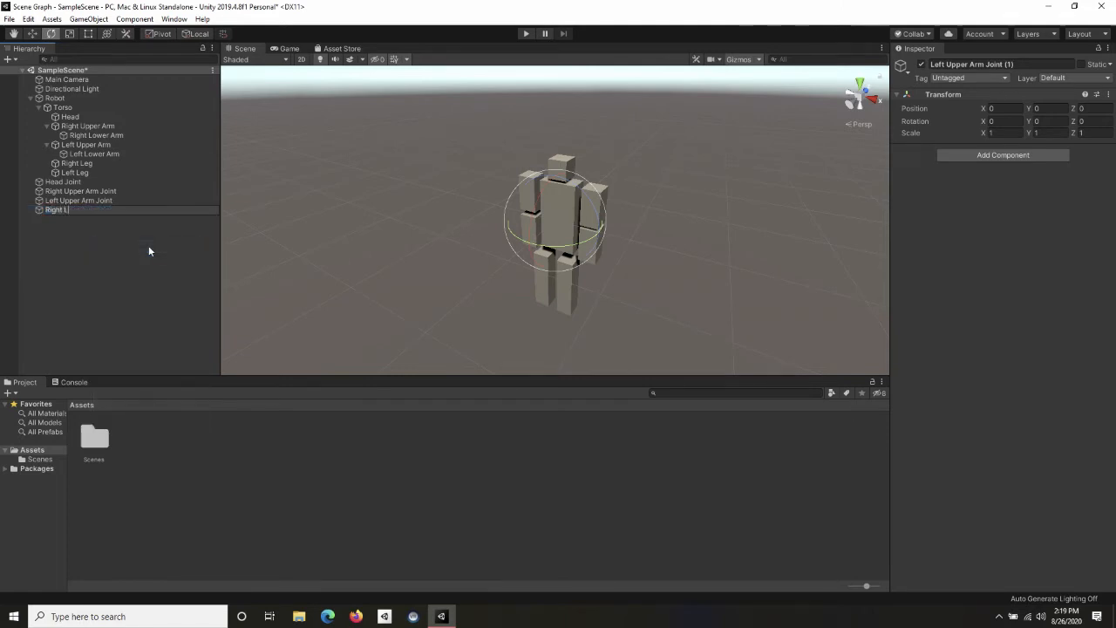
type("ower Arm Joint")
key("Return")
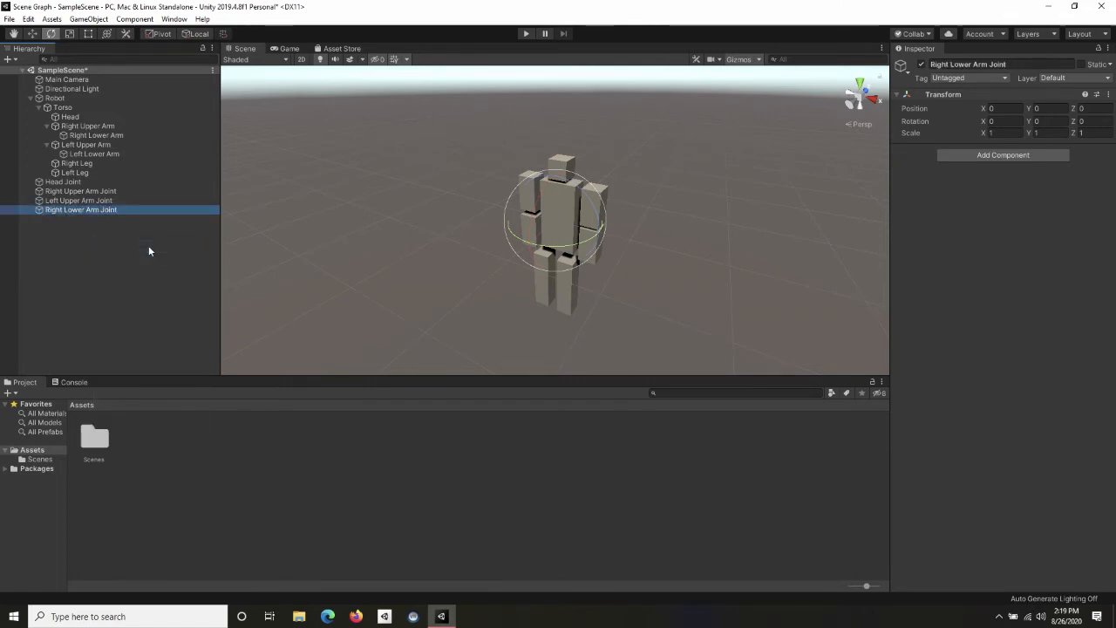
Duplicate the Right Lower Arm Joint object and rename the copy Left Lower Arm Joint.
right_click(103, 210)
left_click(136, 262)
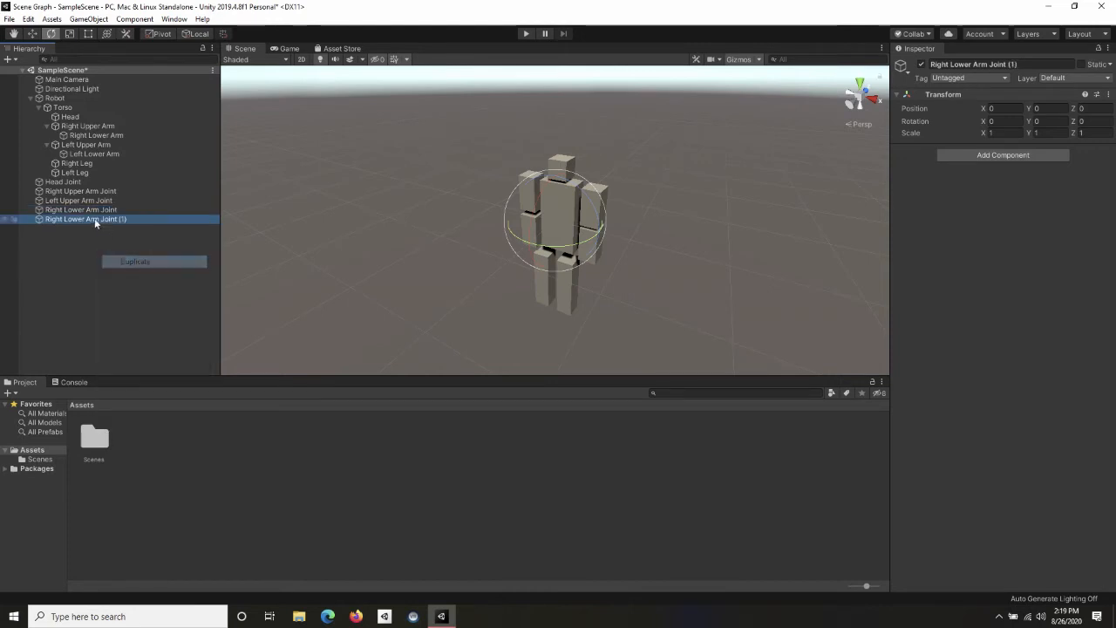
right_click(96, 219)
left_click(149, 256)
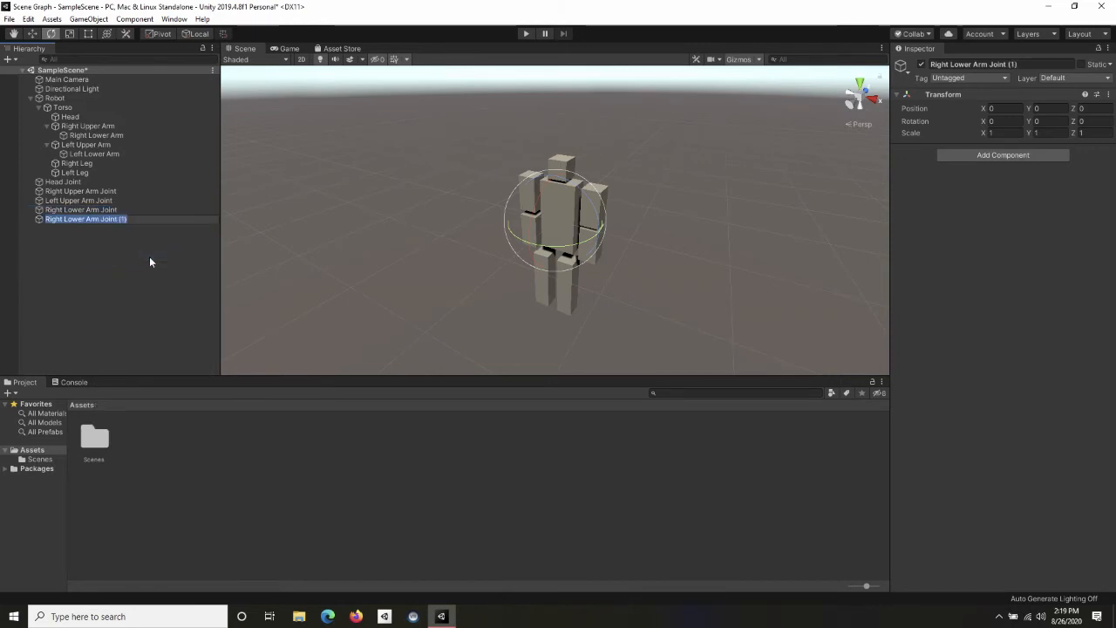
type("Left Lower Arm Joint")
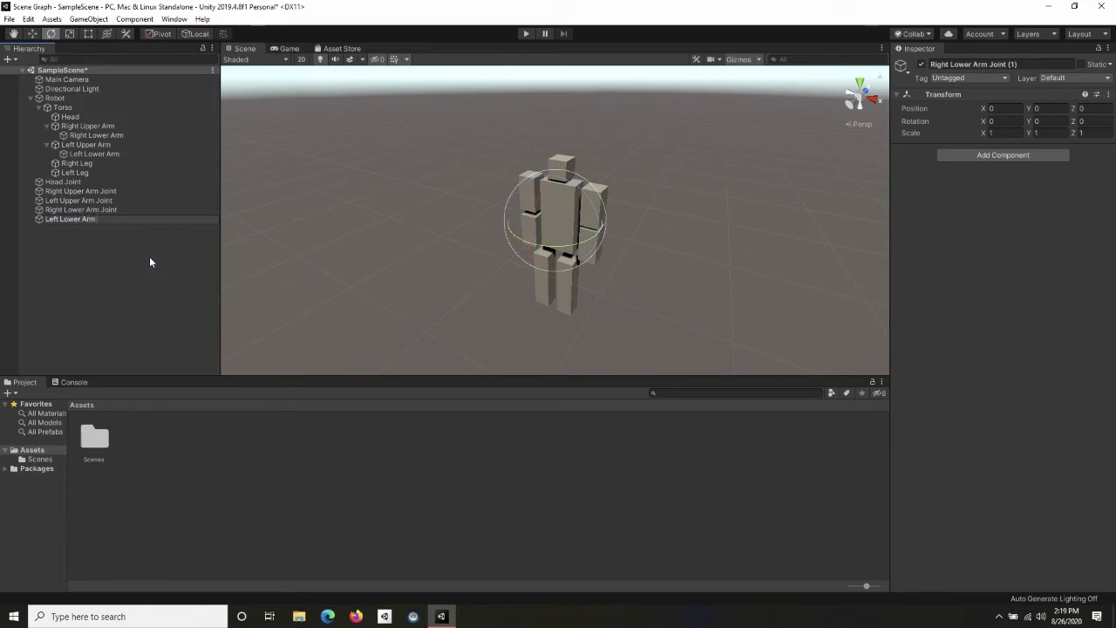
key("Return")
Duplicate the Left Lower Arm Joint object and rename the copy Right Leg Joint.
right_click(99, 219)
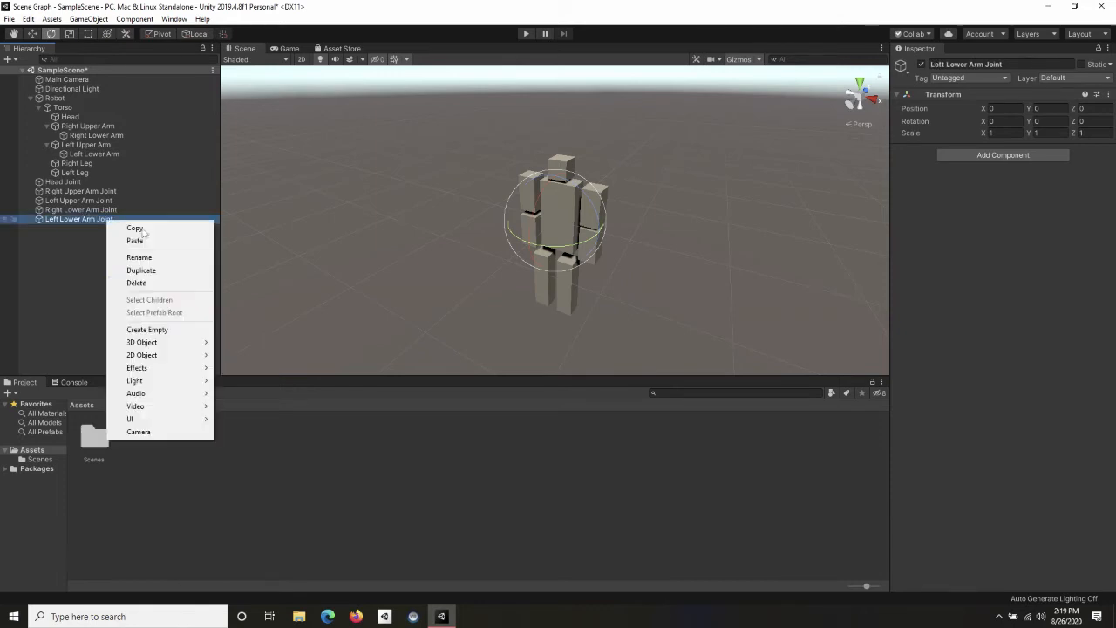
left_click(131, 269)
right_click(65, 218)
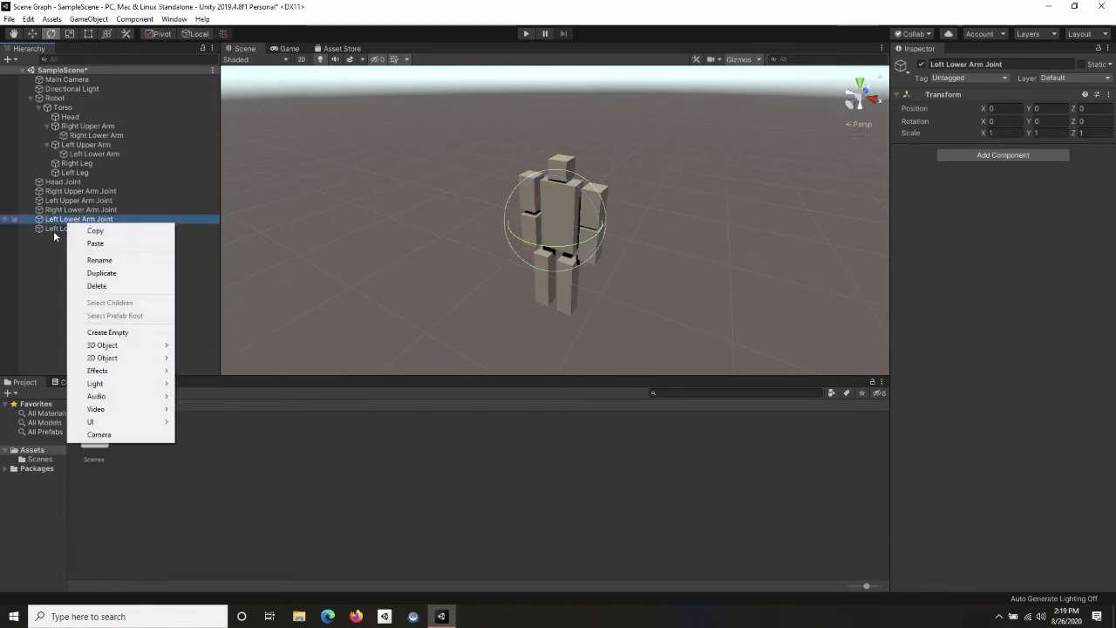
right_click(53, 230)
left_click(91, 268)
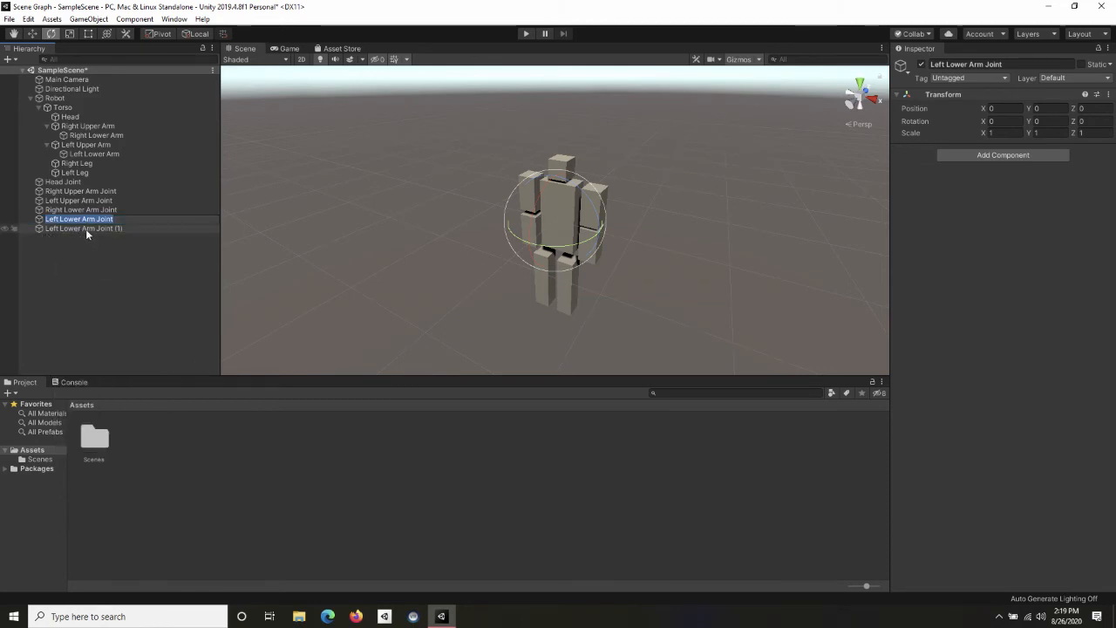
left_click(87, 230)
right_click(93, 230)
left_click(121, 268)
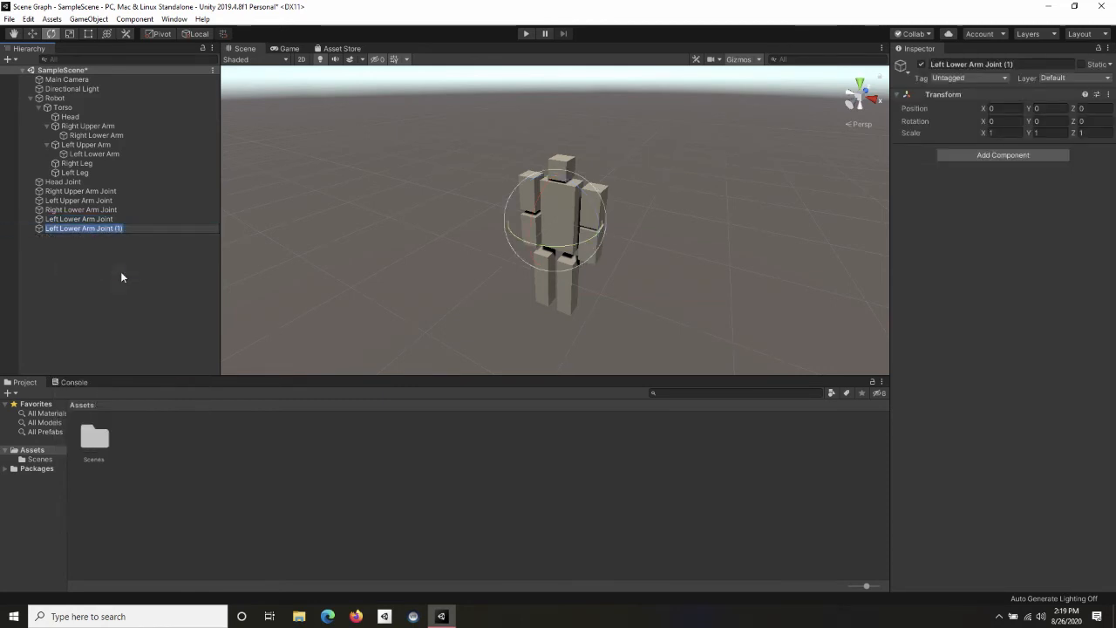
type("Right Leg Joint")
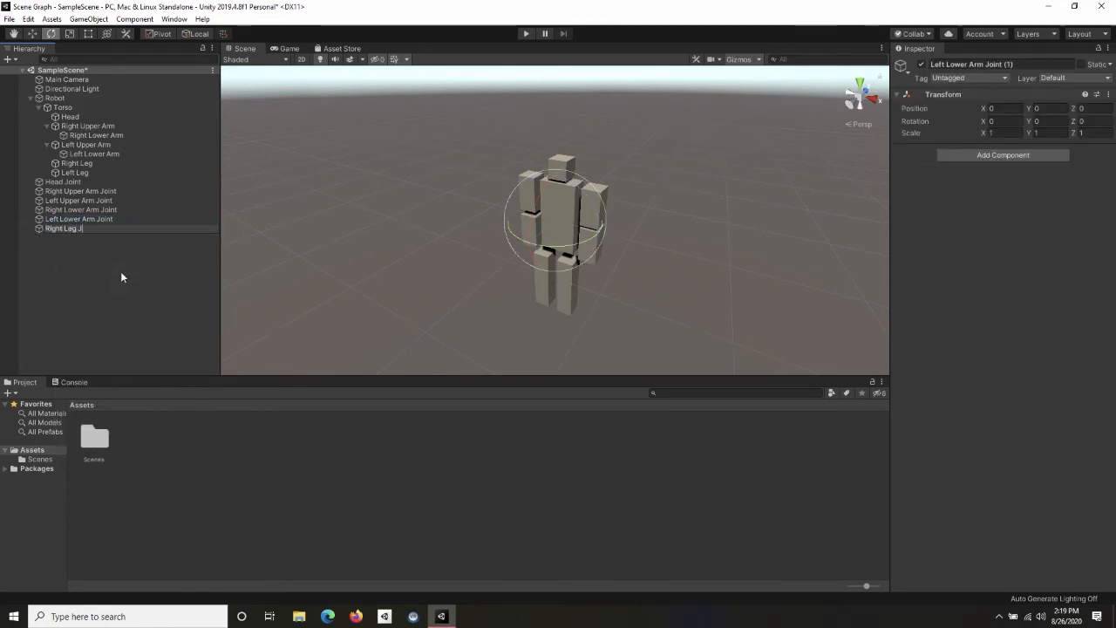
key("Return")
Duplicate the Right Leg Joint object and rename the copy Left Leg Joint.
right_click(71, 230)
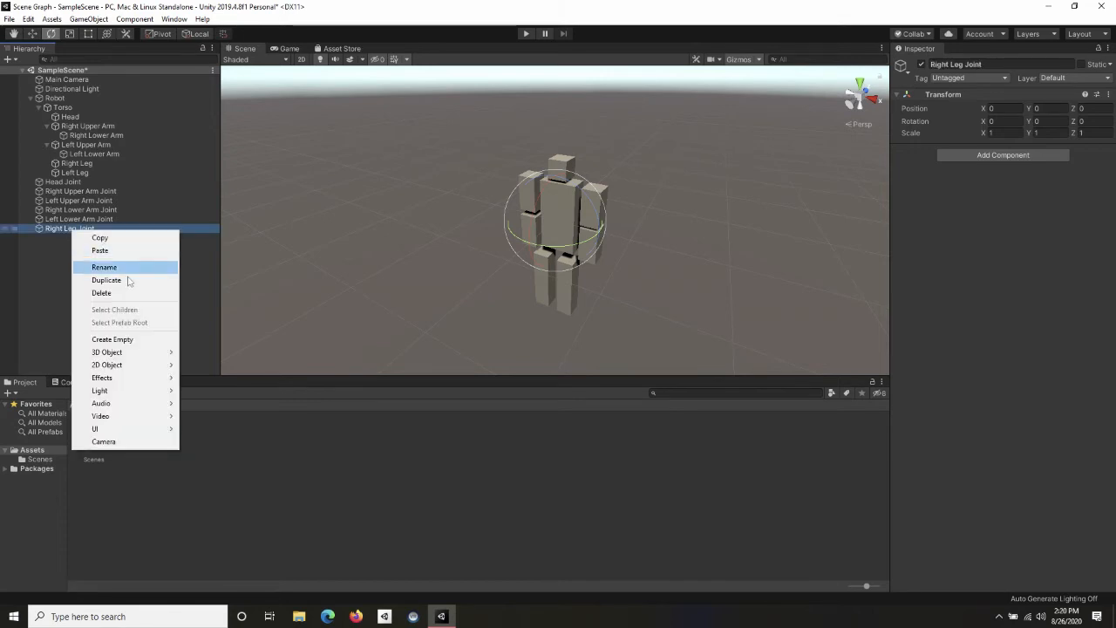
left_click(104, 280)
right_click(72, 236)
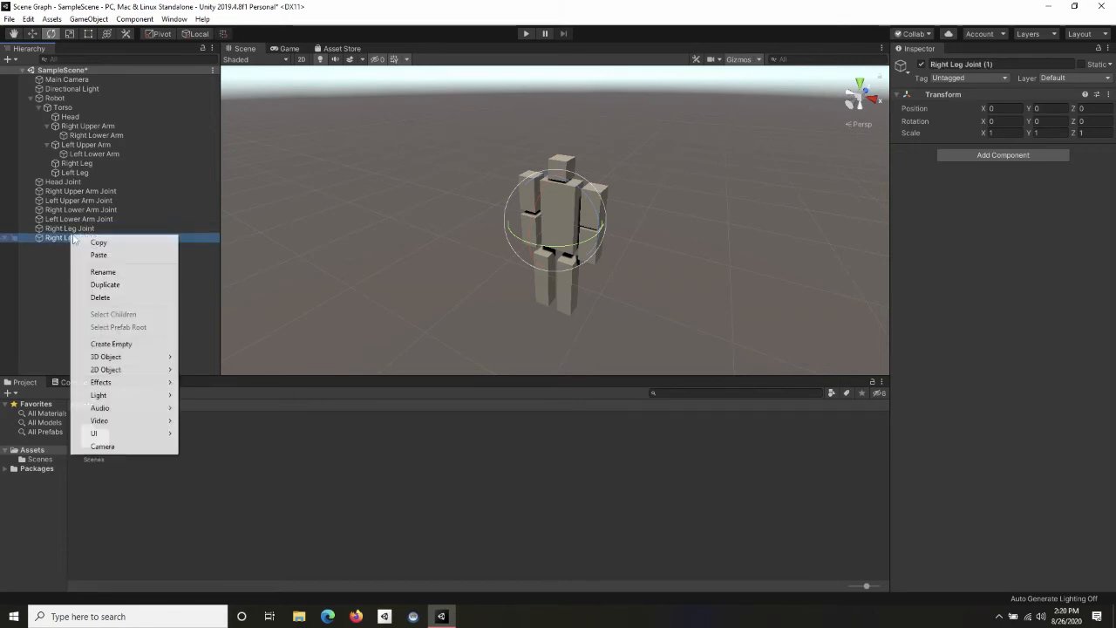
left_click(107, 271)
type("Left Leg Joint")
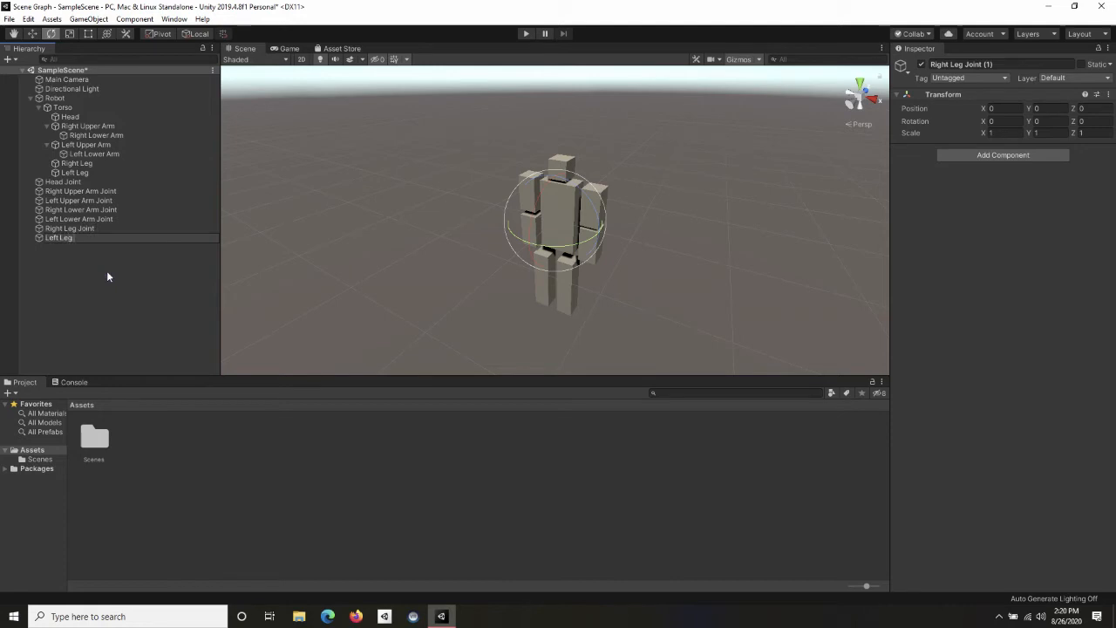
key("Return")
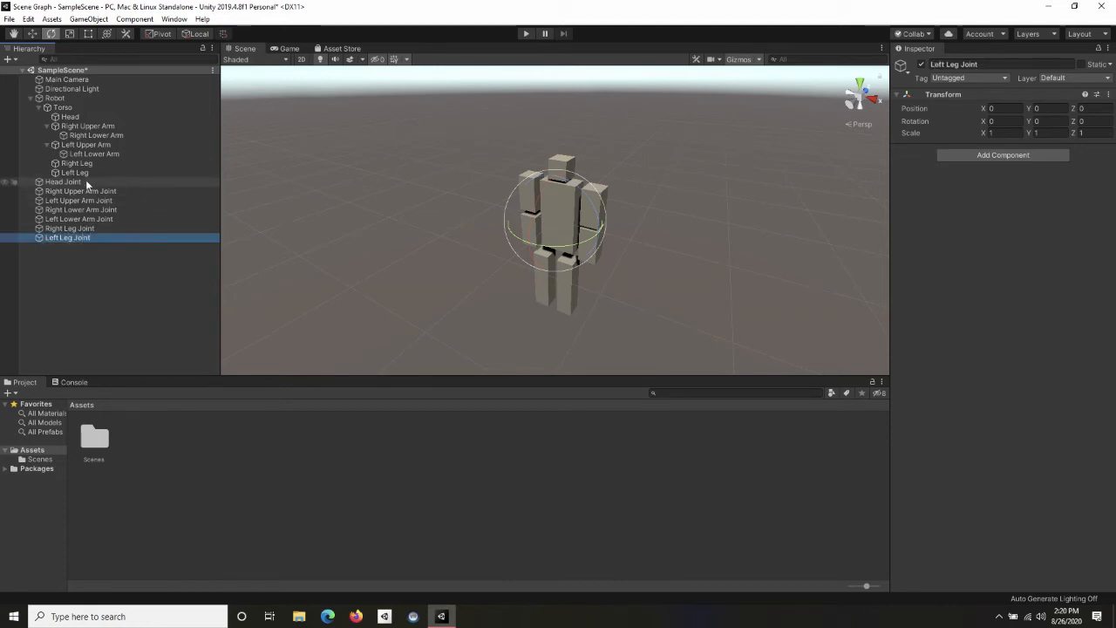
Examine the head, arm and leg joint objects one by one, checking their names and transforms.
left_click(87, 183)
left_click(104, 190)
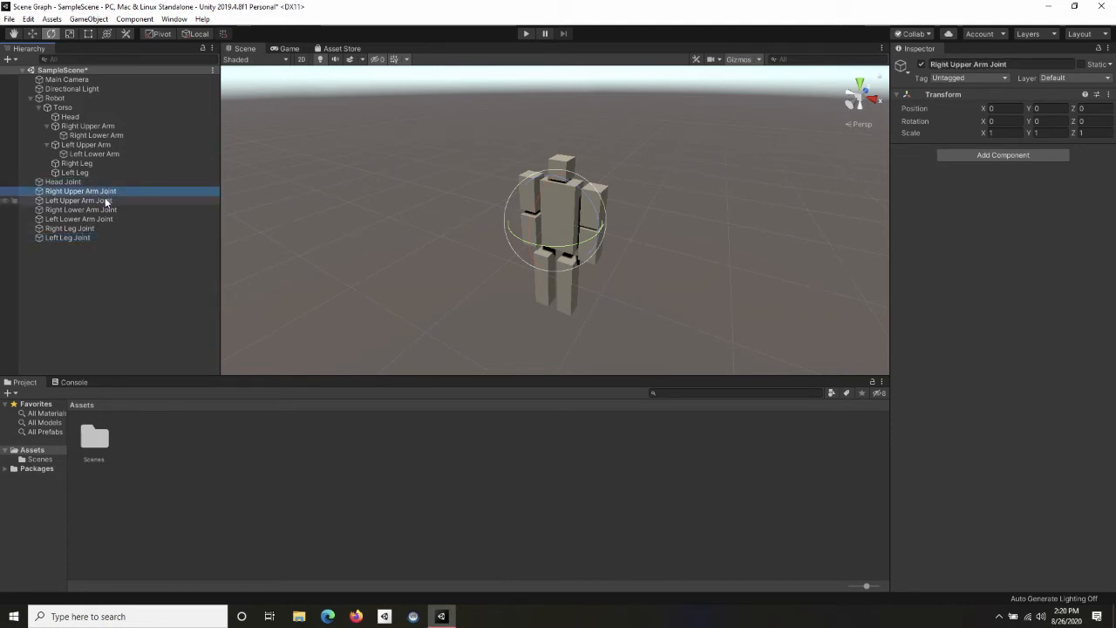
left_click(106, 200)
left_click(106, 211)
left_click(106, 219)
left_click(97, 228)
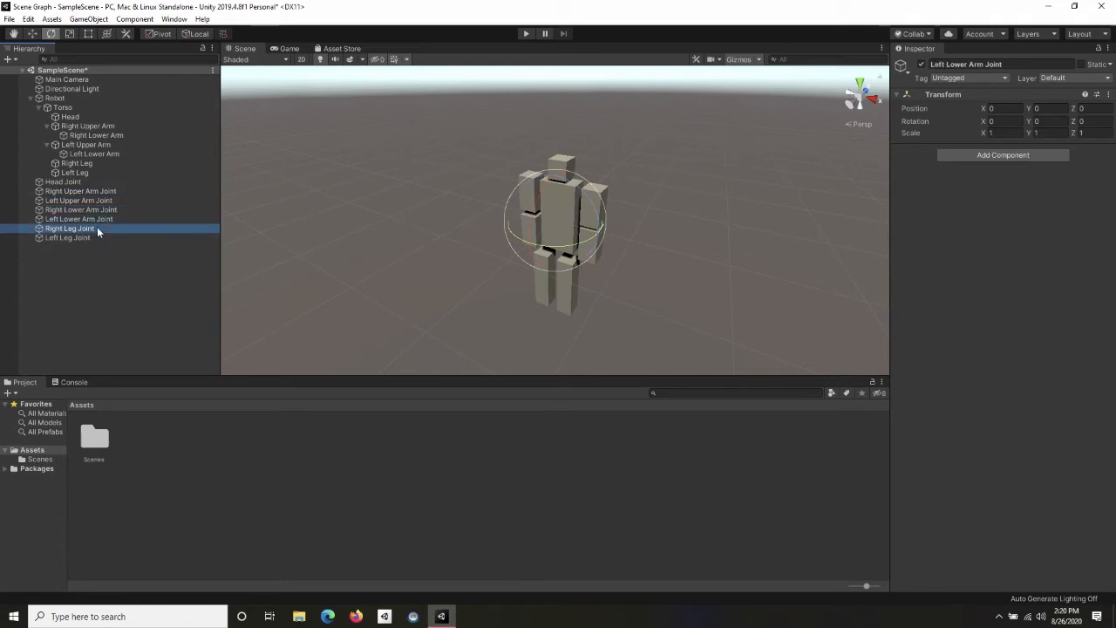
left_click(96, 237)
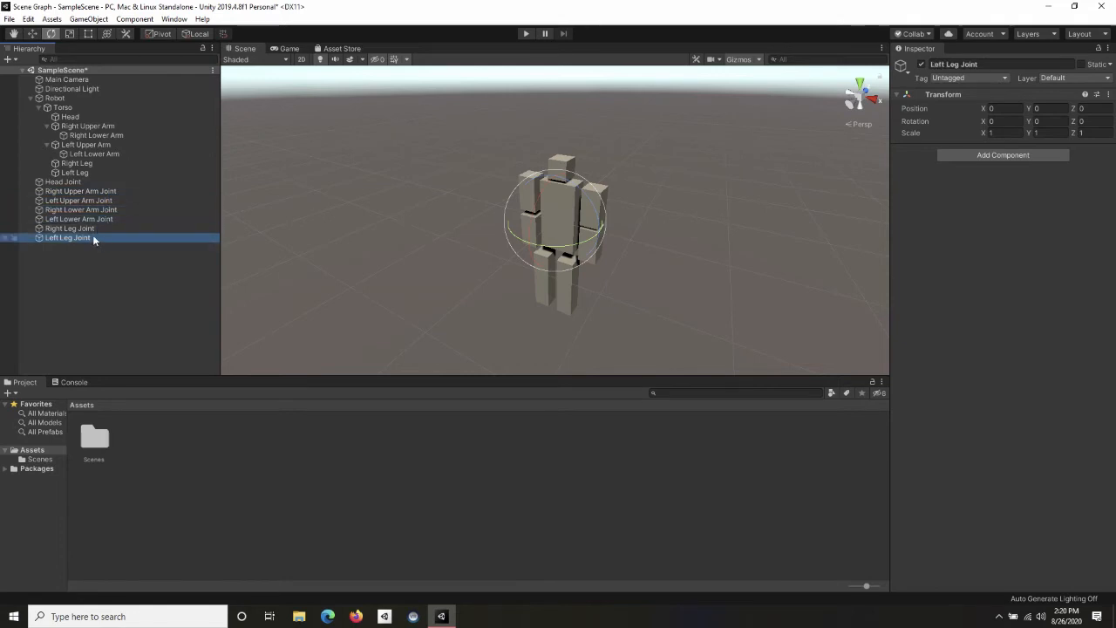
left_click(87, 228)
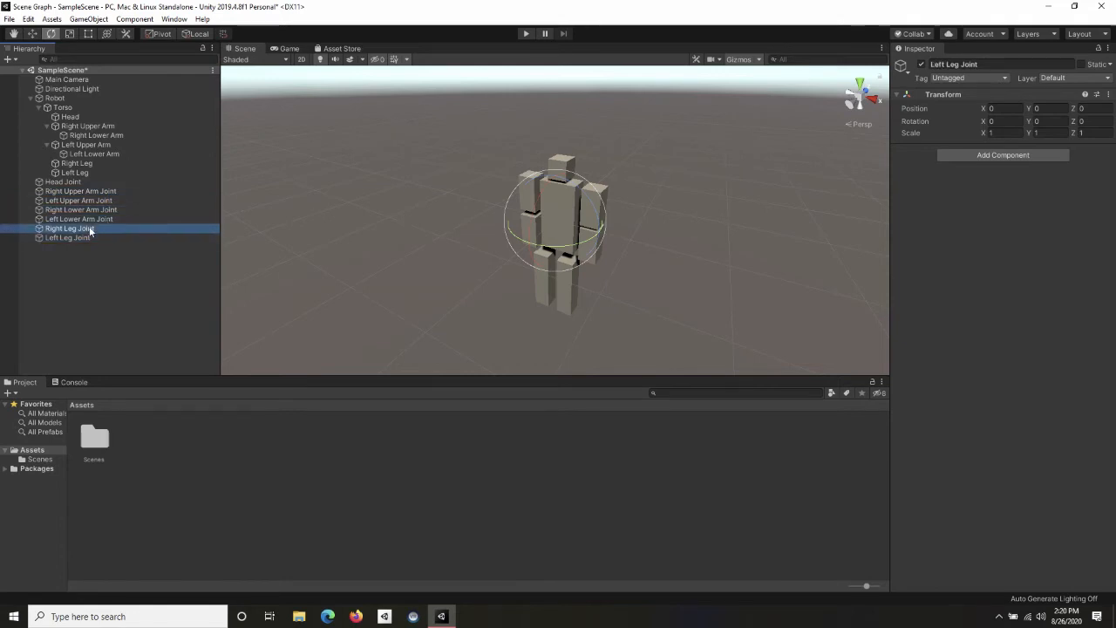
left_click(79, 209)
left_click(74, 181)
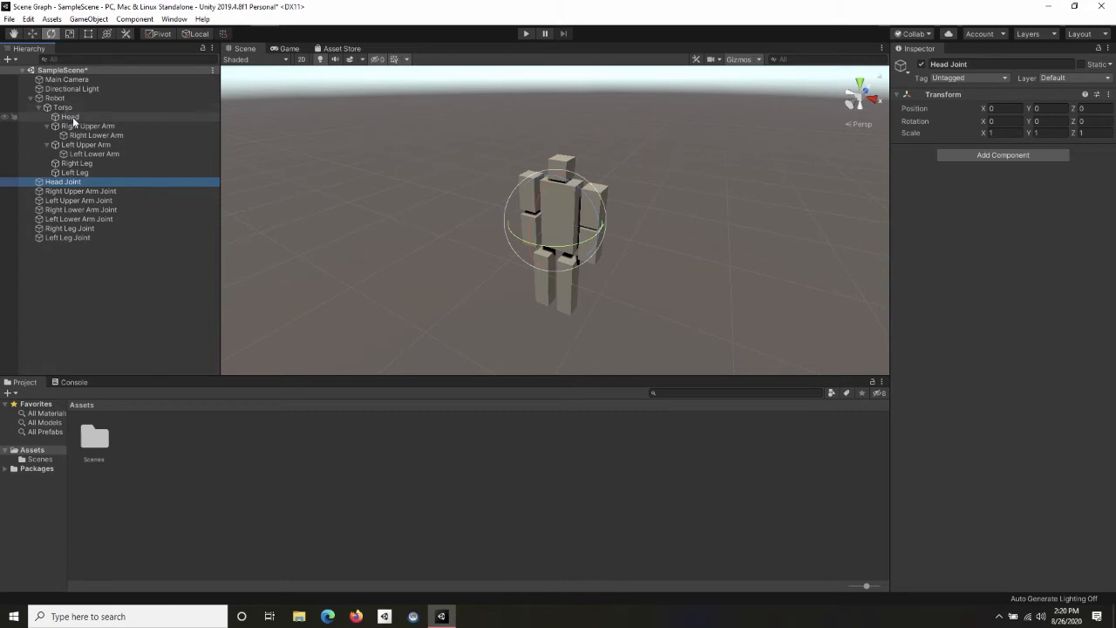
Move the head, torso, upper and lower arms and legs out of the Robot hierarchy to the scene's root level.
left_click_drag(73, 117, 75, 96)
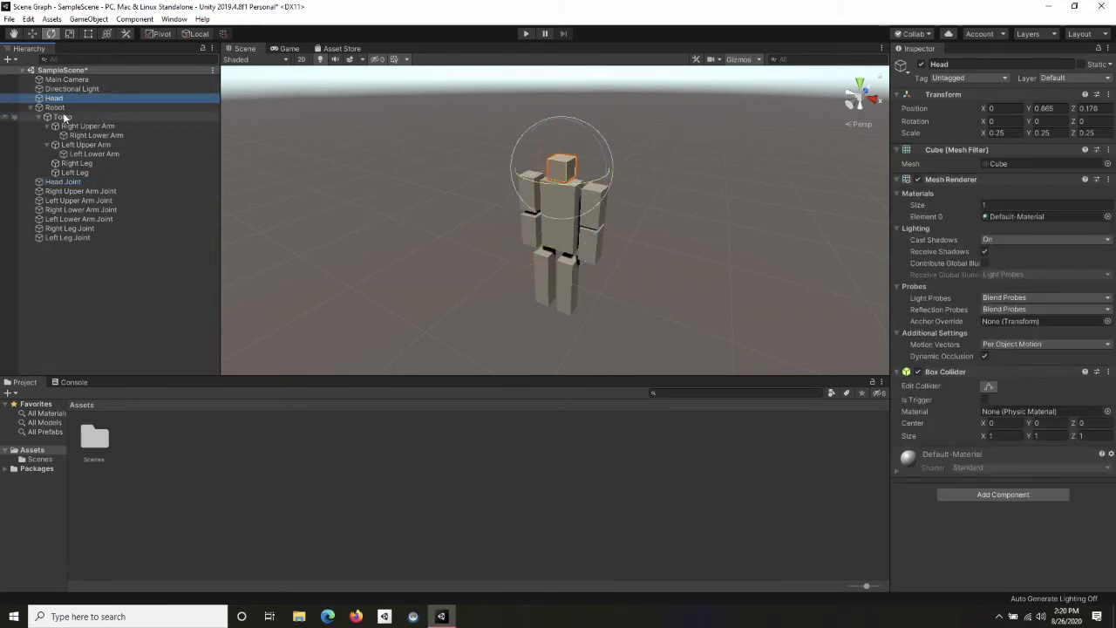
mouse_move(88, 123)
left_mouse_down()
mouse_move(88, 101)
mouse_move(84, 115)
left_mouse_up()
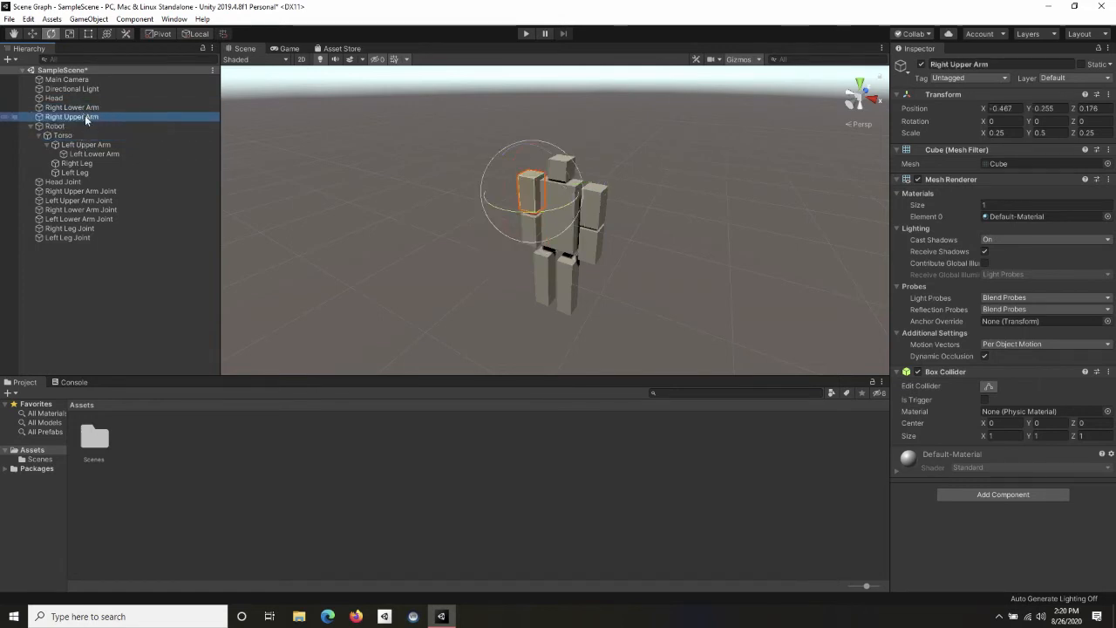
left_click(64, 135)
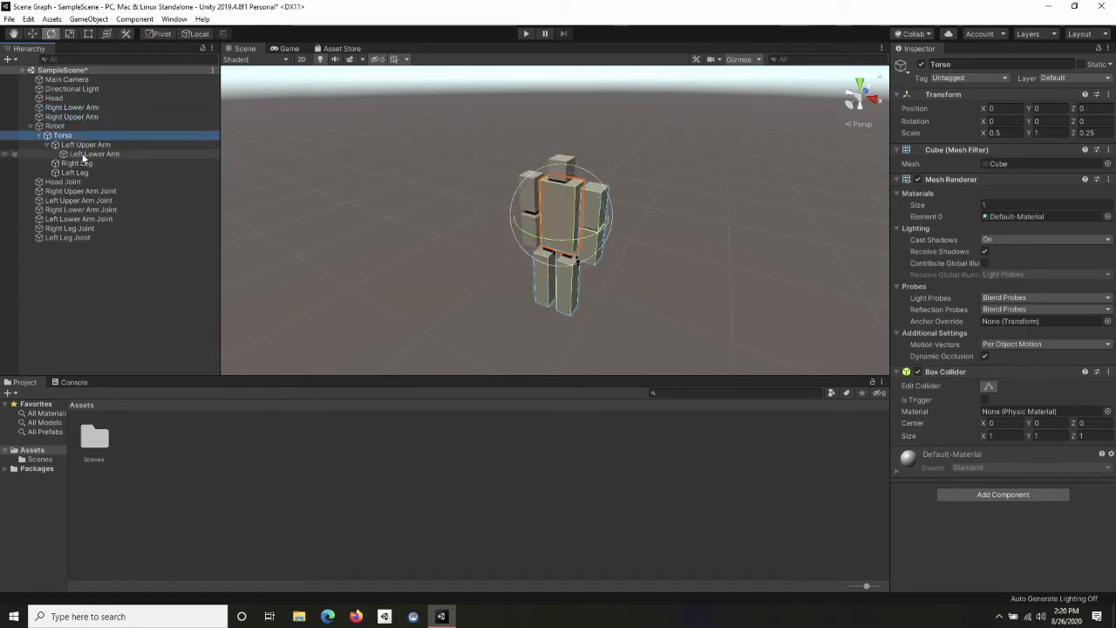
mouse_move(76, 153)
left_mouse_down()
mouse_move(96, 124)
mouse_move(74, 177)
mouse_move(79, 151)
left_mouse_up()
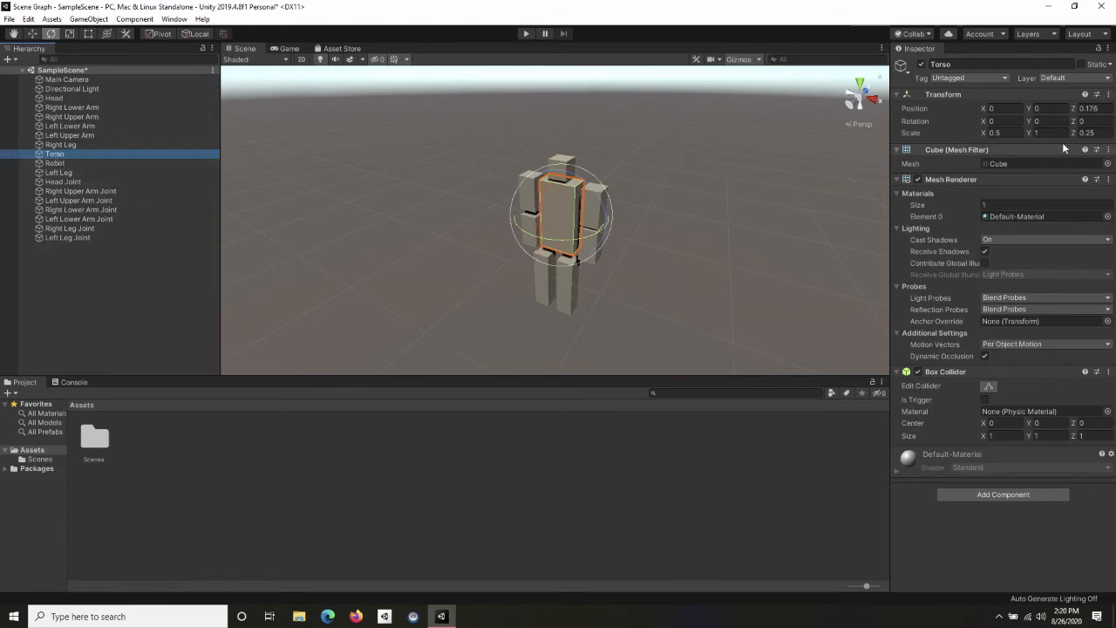
Make the Torso a child of the Robot object again.
left_click(54, 163)
left_click(57, 154)
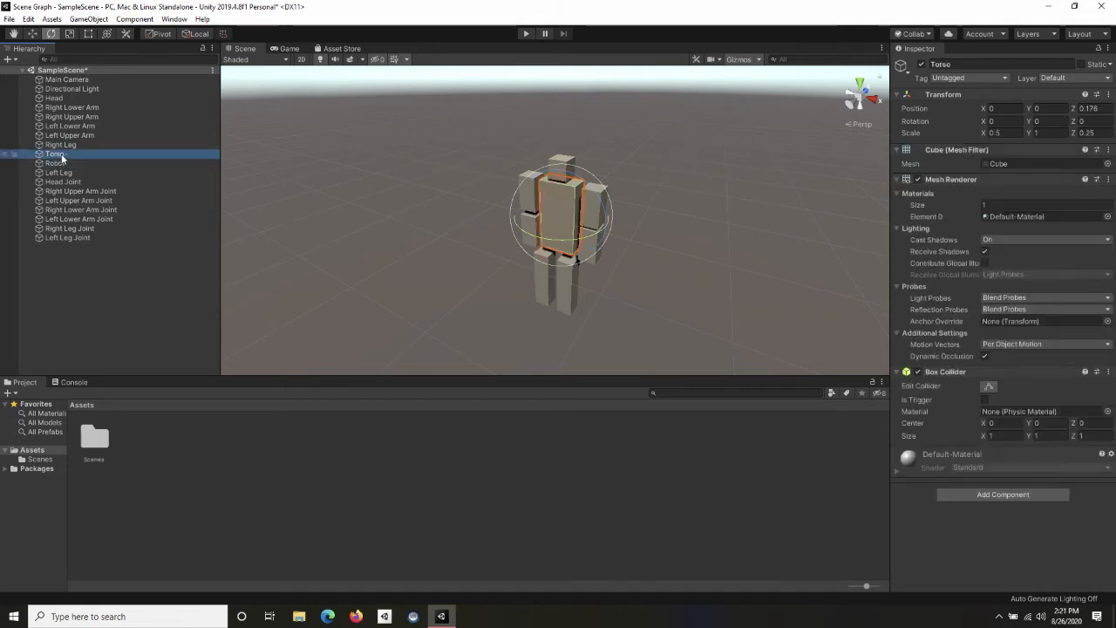
left_click_drag(55, 155, 57, 164)
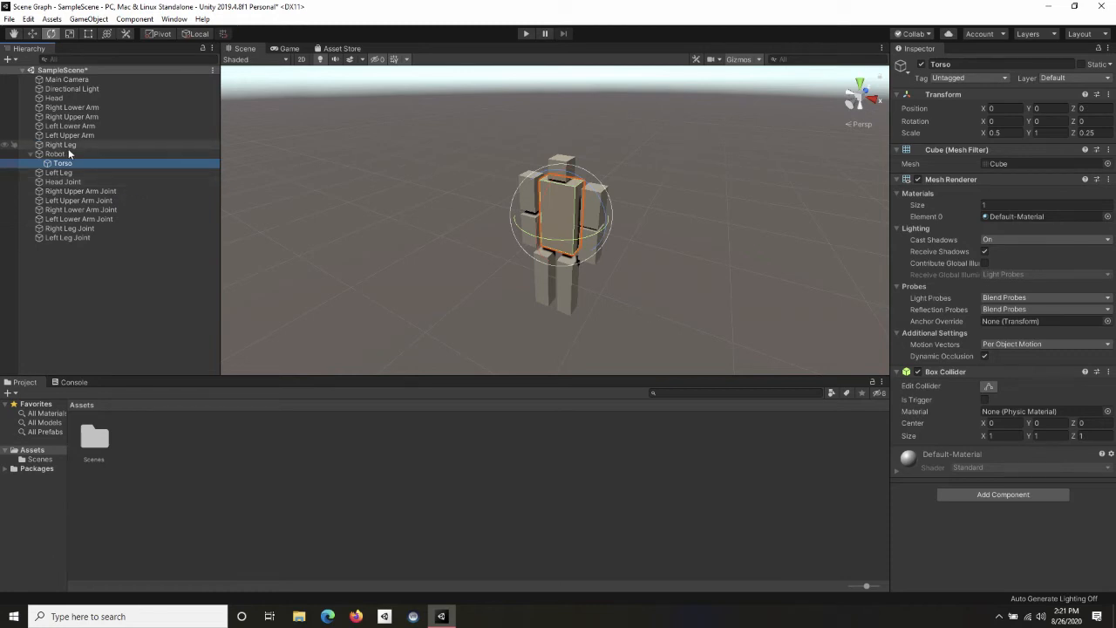
Copy the Head's Transform component and paste its values onto the Head Joint.
left_click(58, 98)
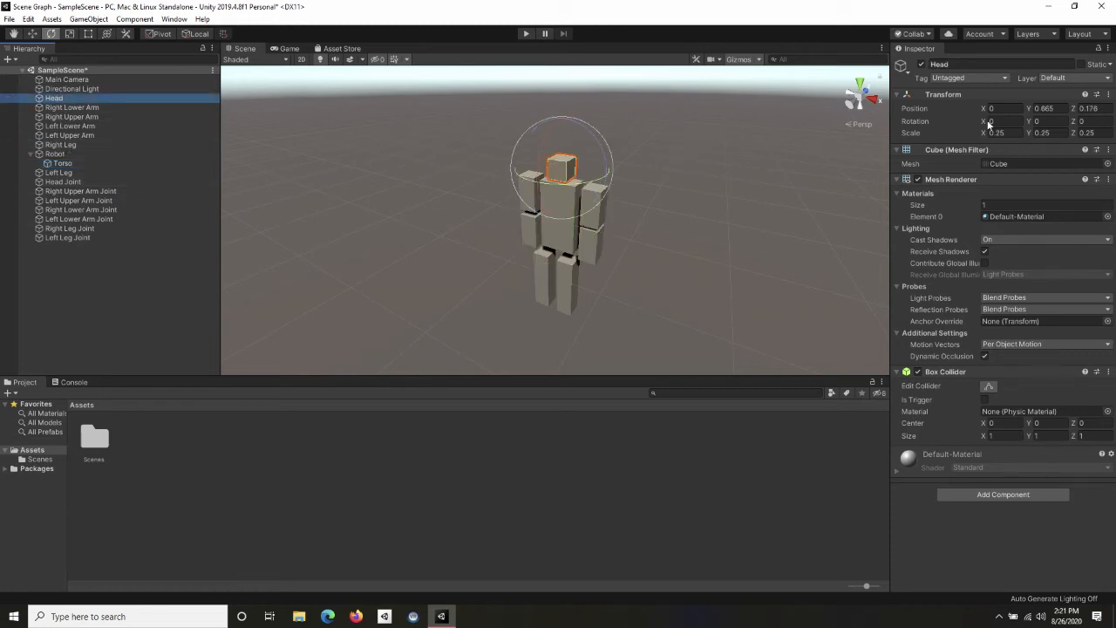
right_click(943, 96)
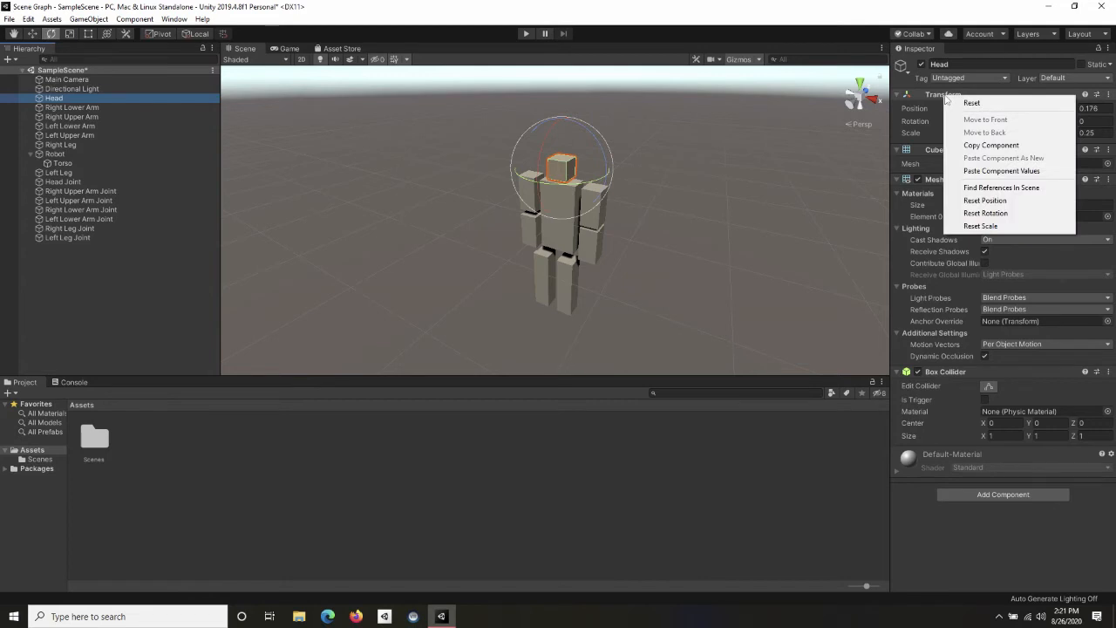
left_click(990, 145)
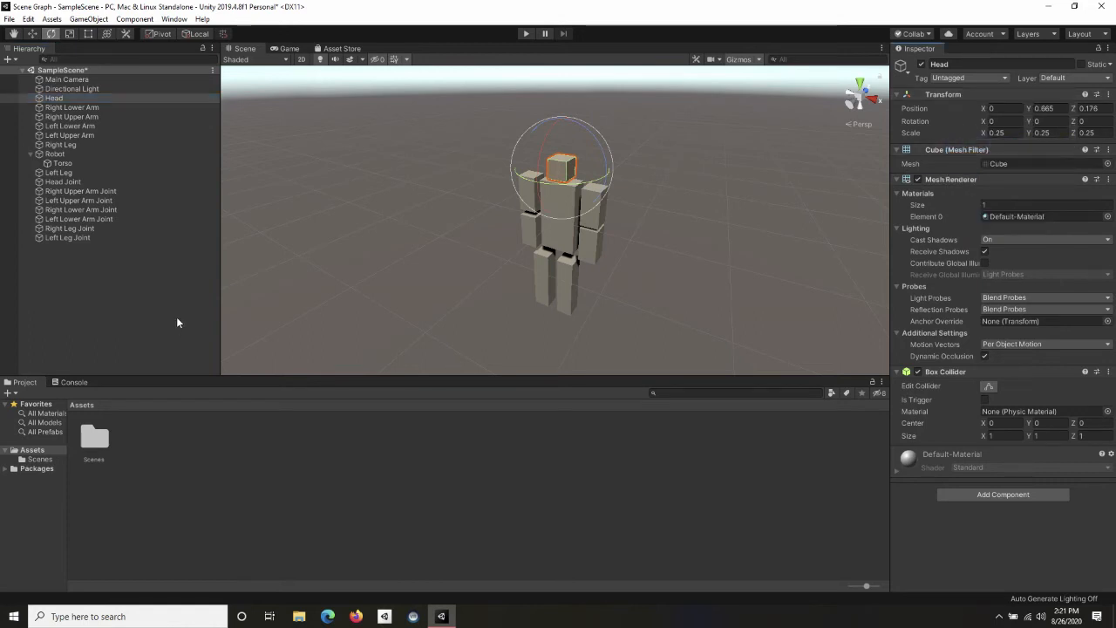
left_click(72, 182)
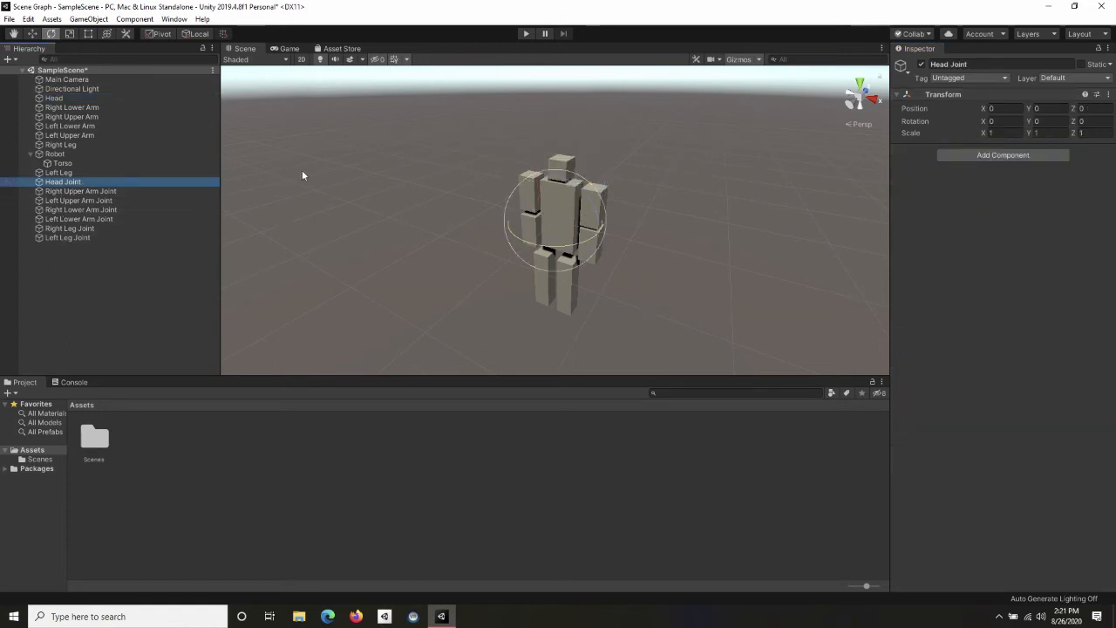
right_click(942, 96)
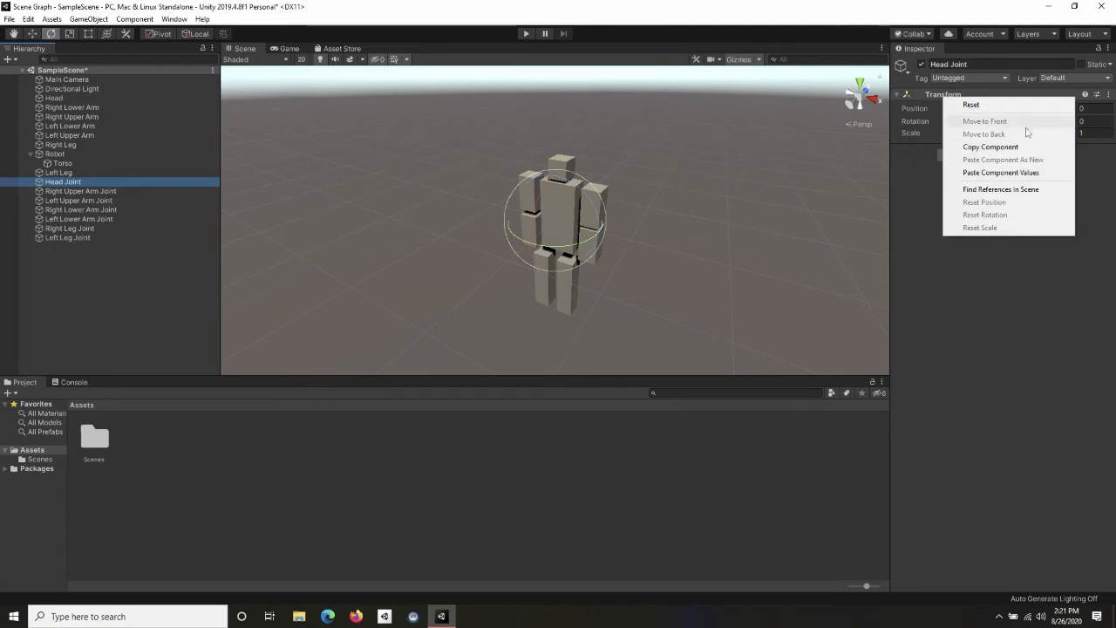
left_click(1015, 174)
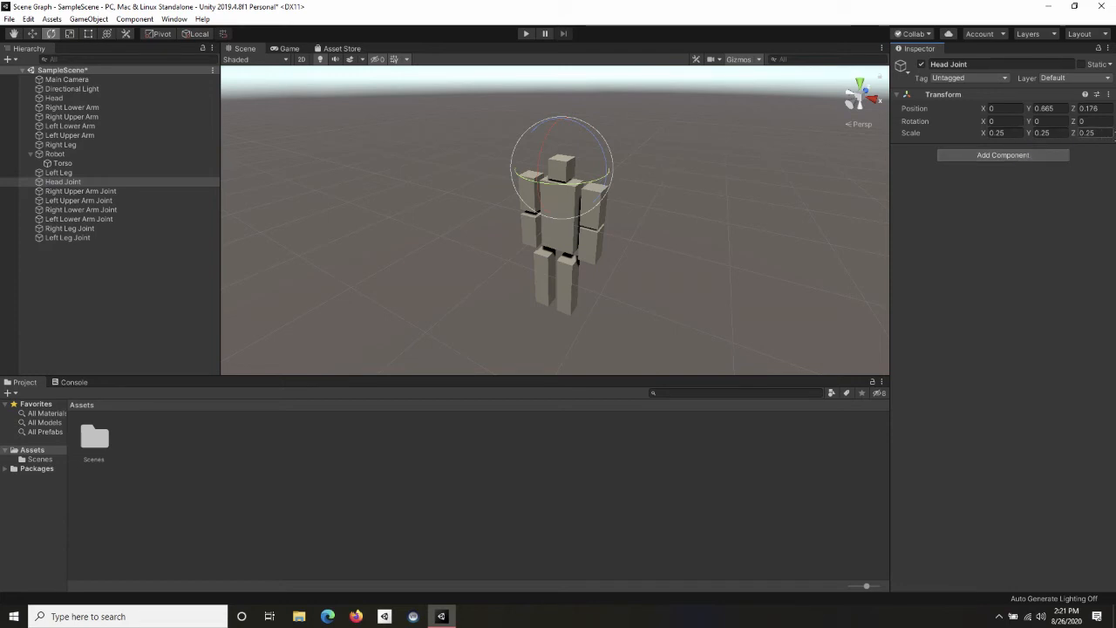
Set the Head Joint's scale to 1 on the X, Y and Z axes.
left_click(1010, 133)
type("1")
key("Tab")
type("1")
key("Tab")
type("1")
key("Return")
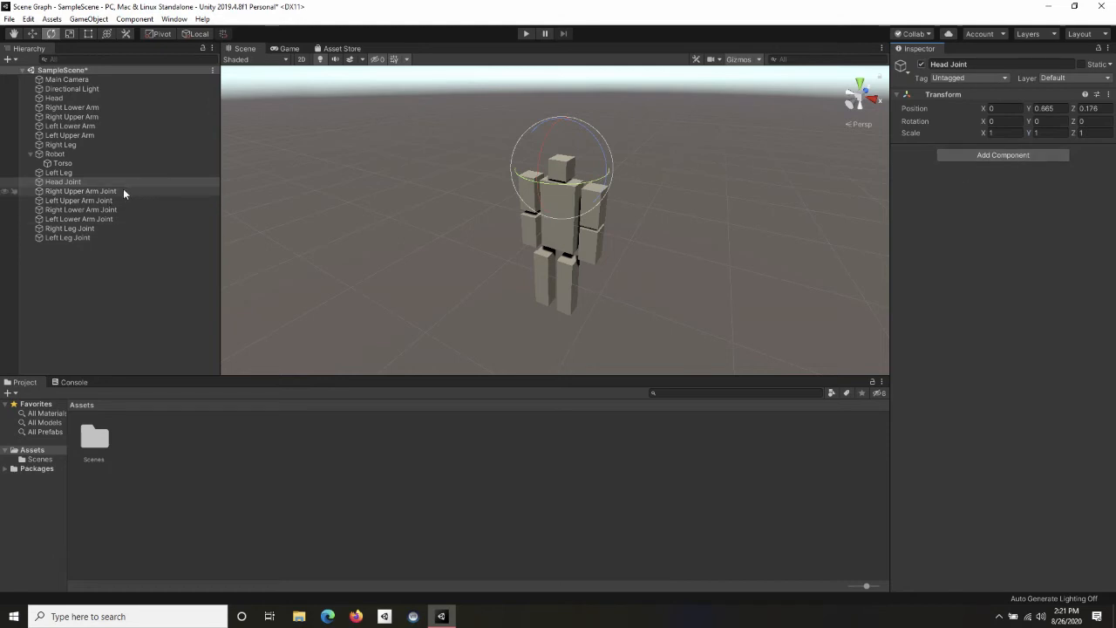
Copy the Right Upper Arm's Transform component and paste its values onto the Right Upper Arm Joint.
left_click(85, 117)
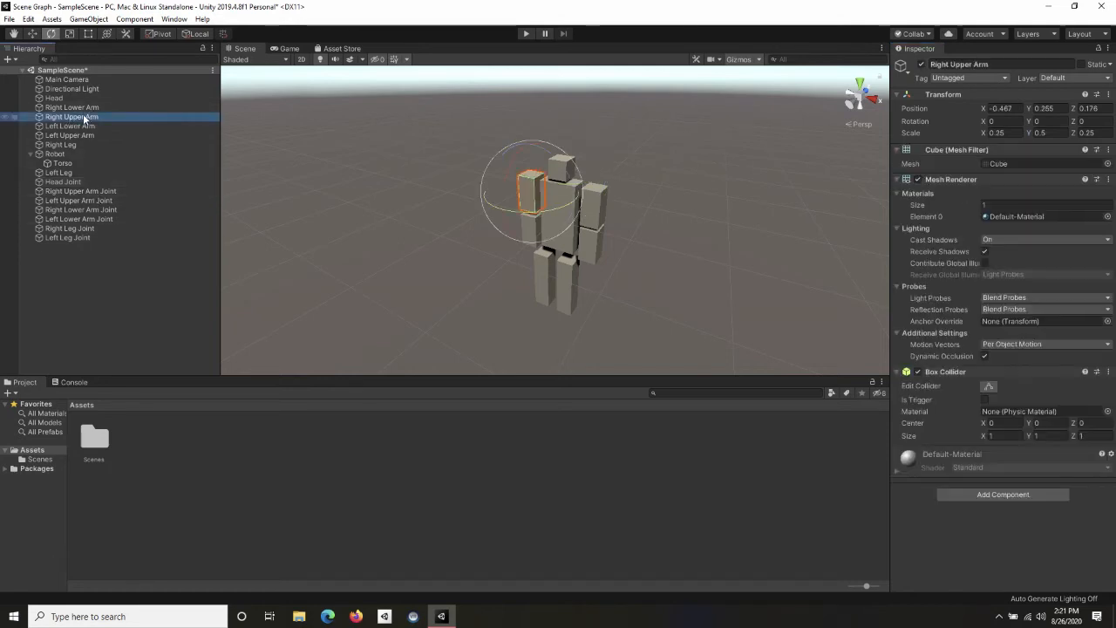
right_click(944, 98)
left_click(981, 142)
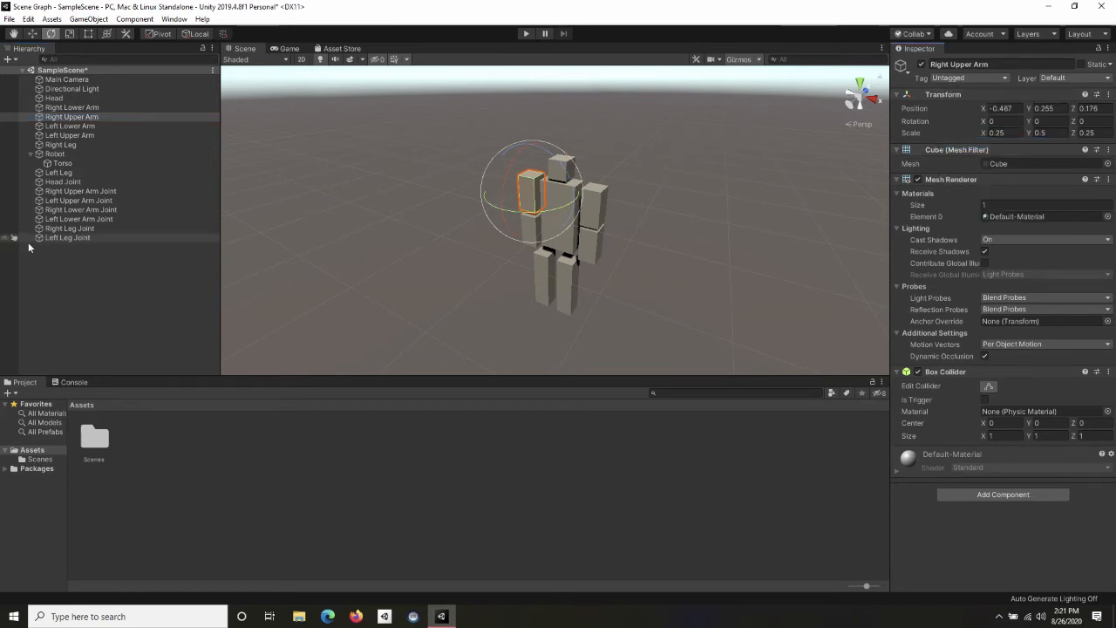
left_click(90, 191)
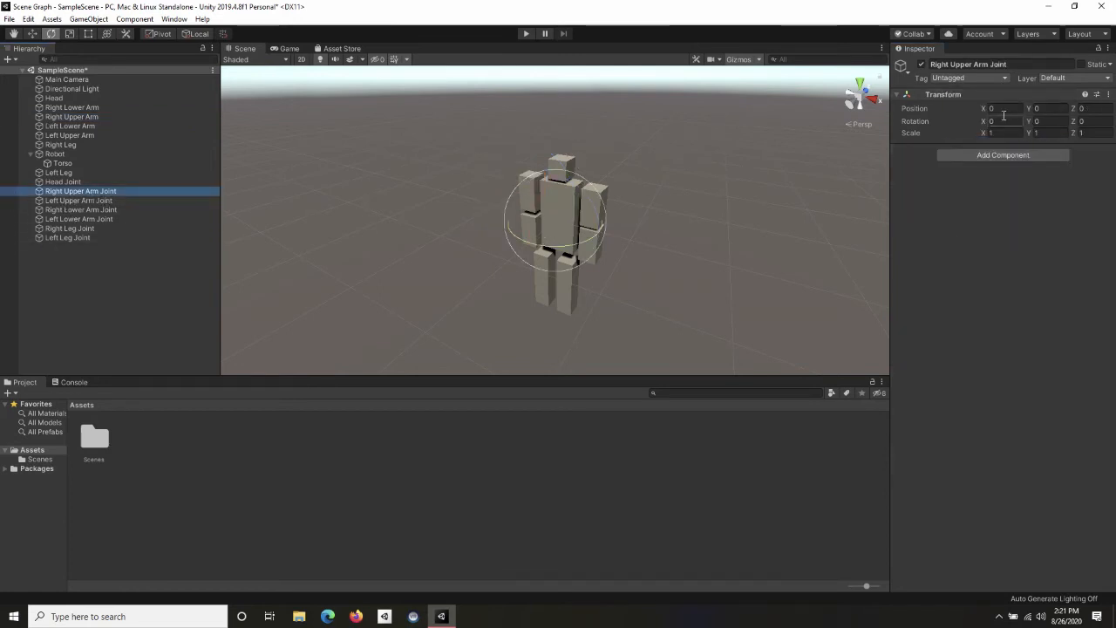
right_click(950, 94)
left_click(1003, 167)
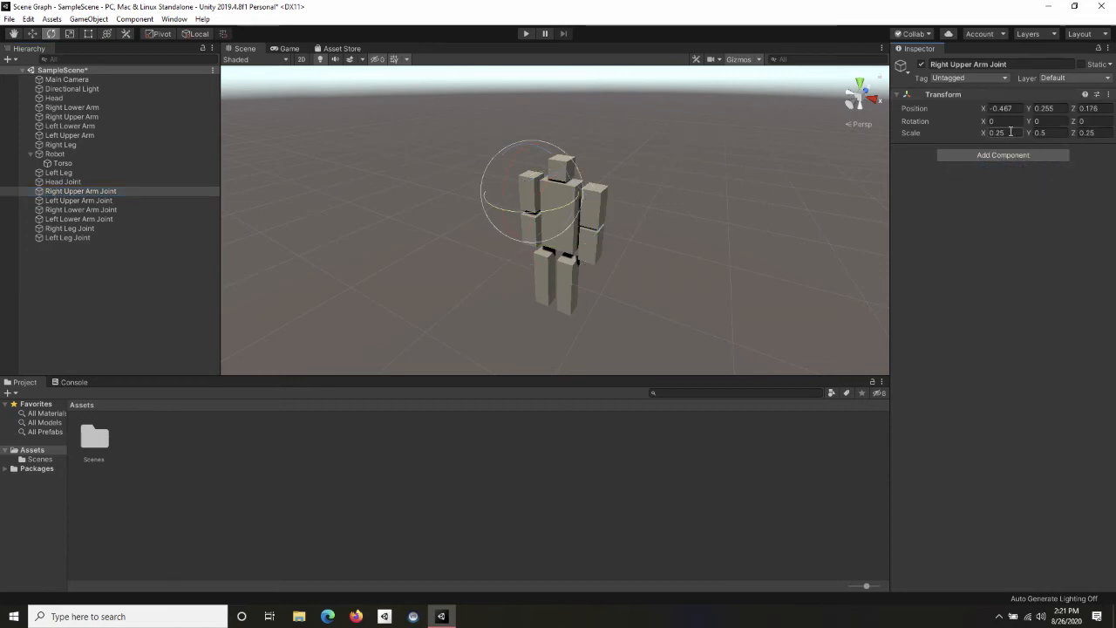
Set the Right Upper Arm Joint's scale to 1 on the X, Y and Z axes.
type("1")
key("Tab")
type("1")
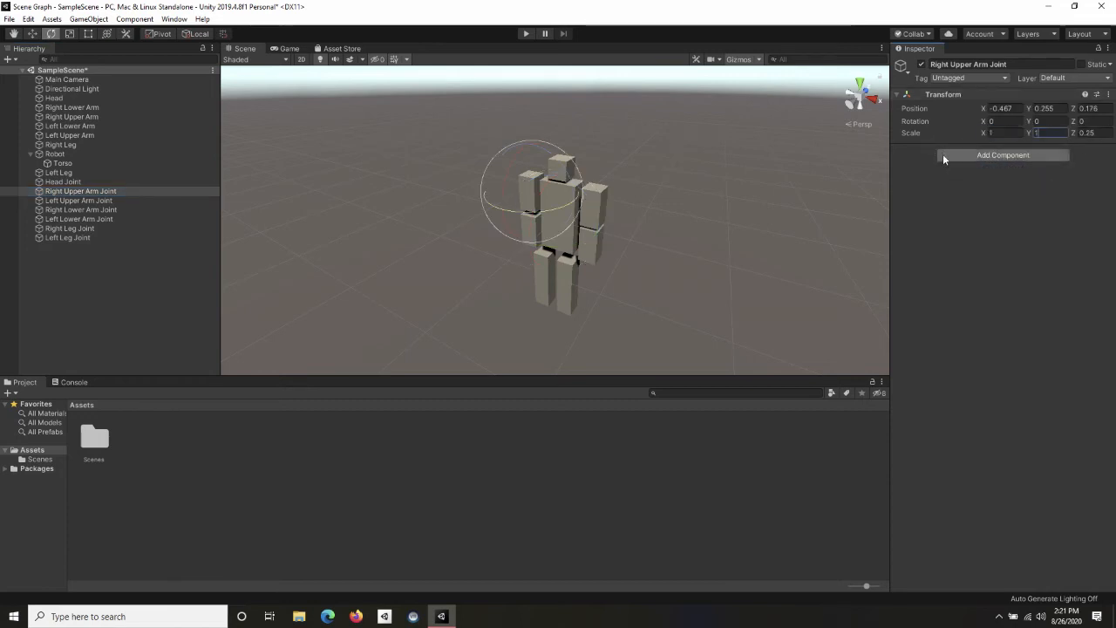
key("Tab")
type("1")
key("Return")
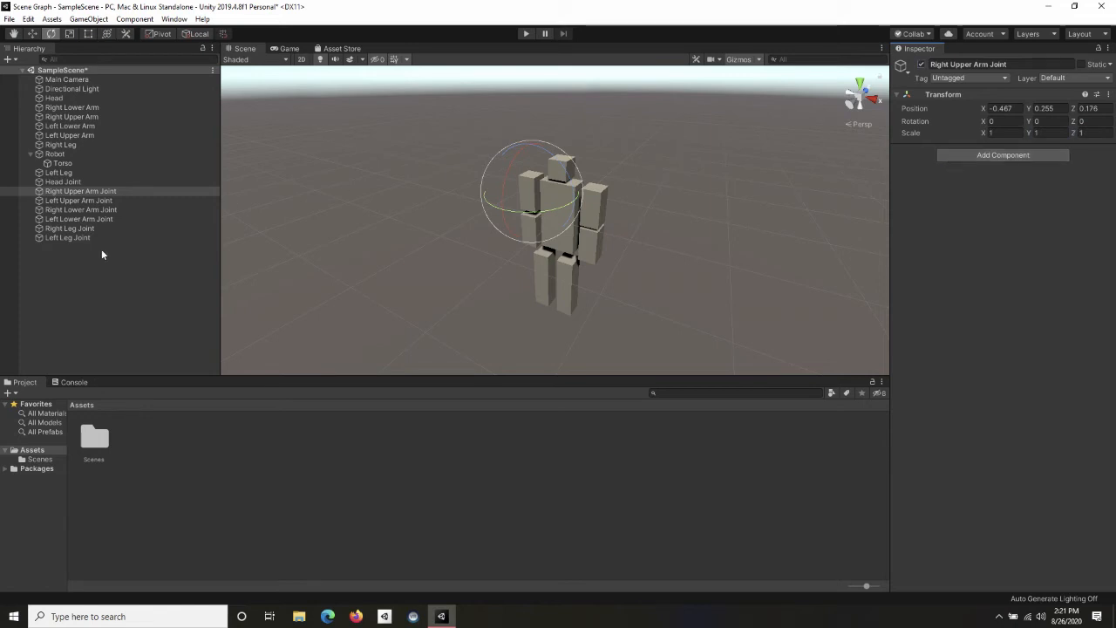
Copy the Left Upper Arm's Transform component and paste its values onto the Left Upper Arm Joint.
left_click(77, 134)
right_click(950, 96)
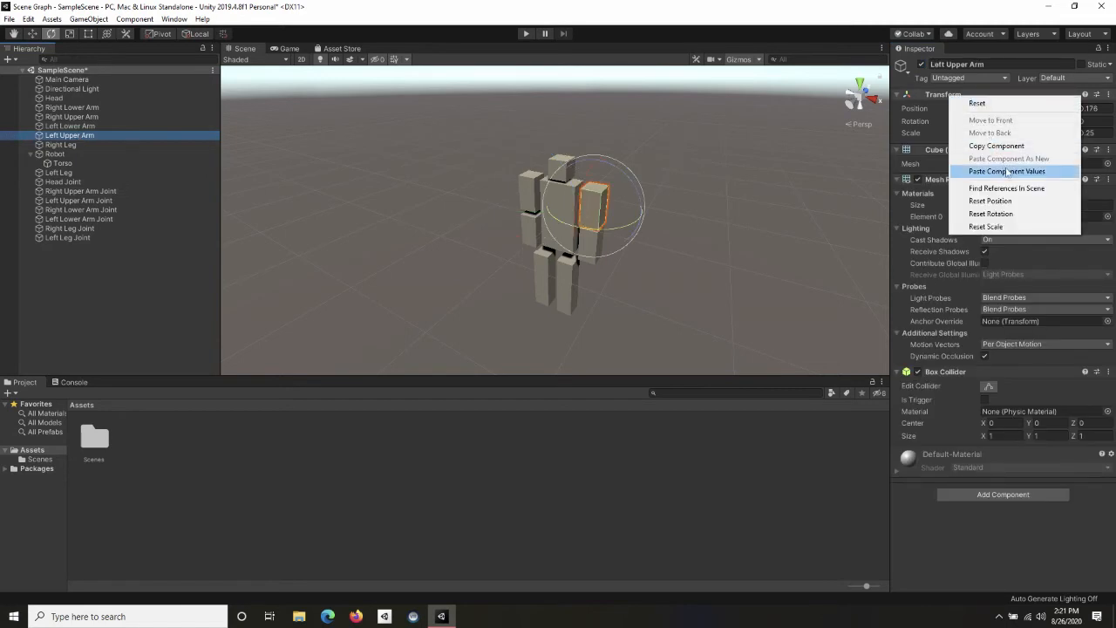
left_click(996, 145)
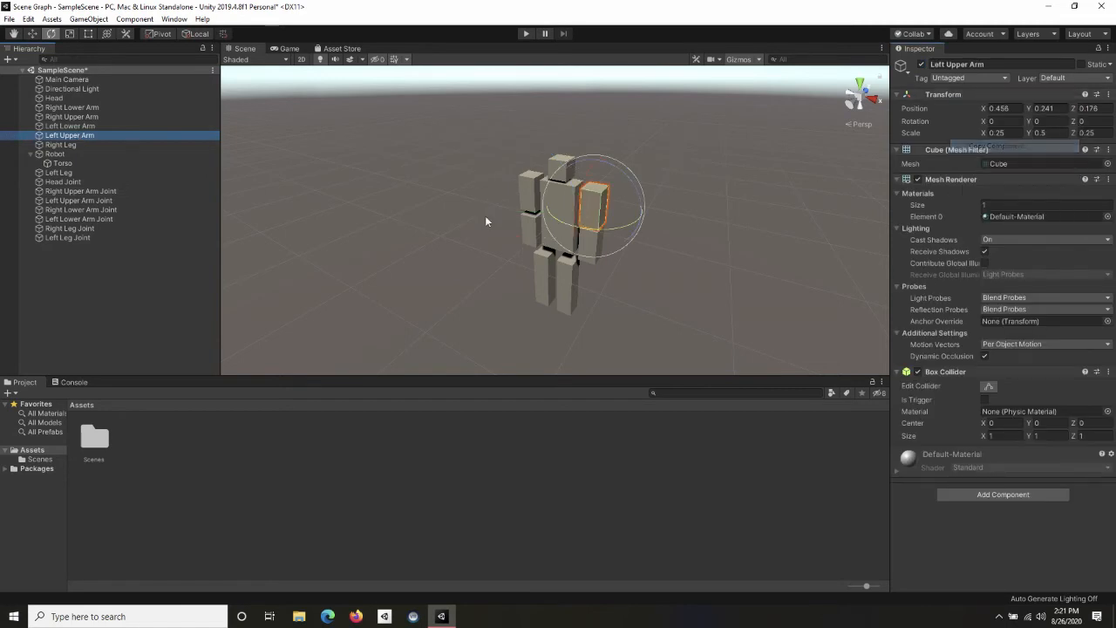
left_click(98, 201)
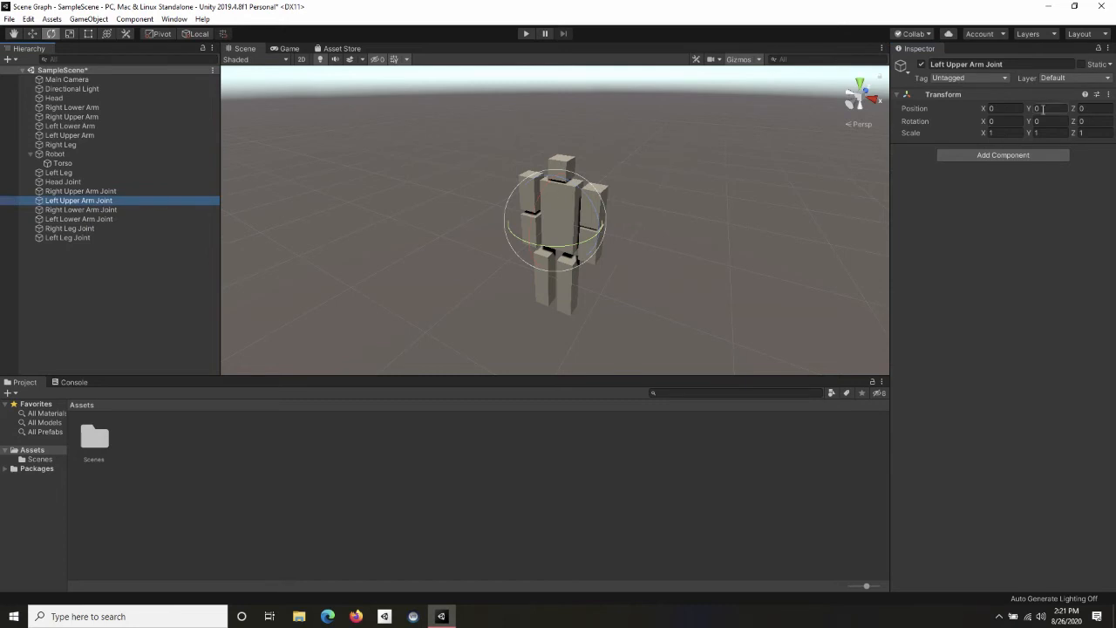
right_click(950, 96)
left_click(1001, 175)
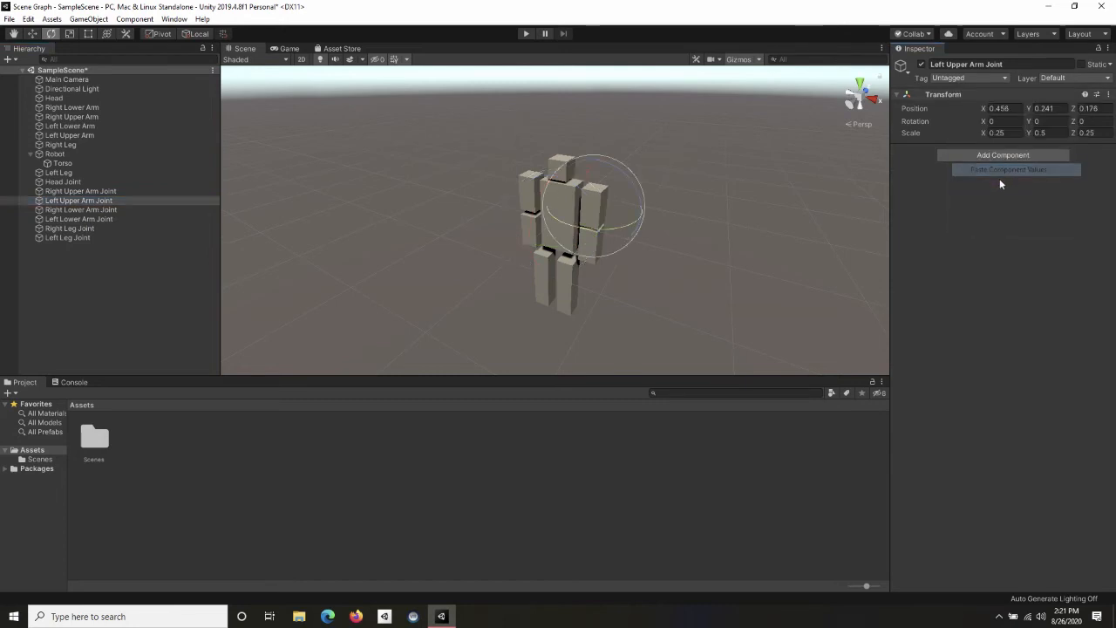
Set the Left Upper Arm Joint's scale to 1 on the X, Y and Z axes.
type("1")
key("Tab")
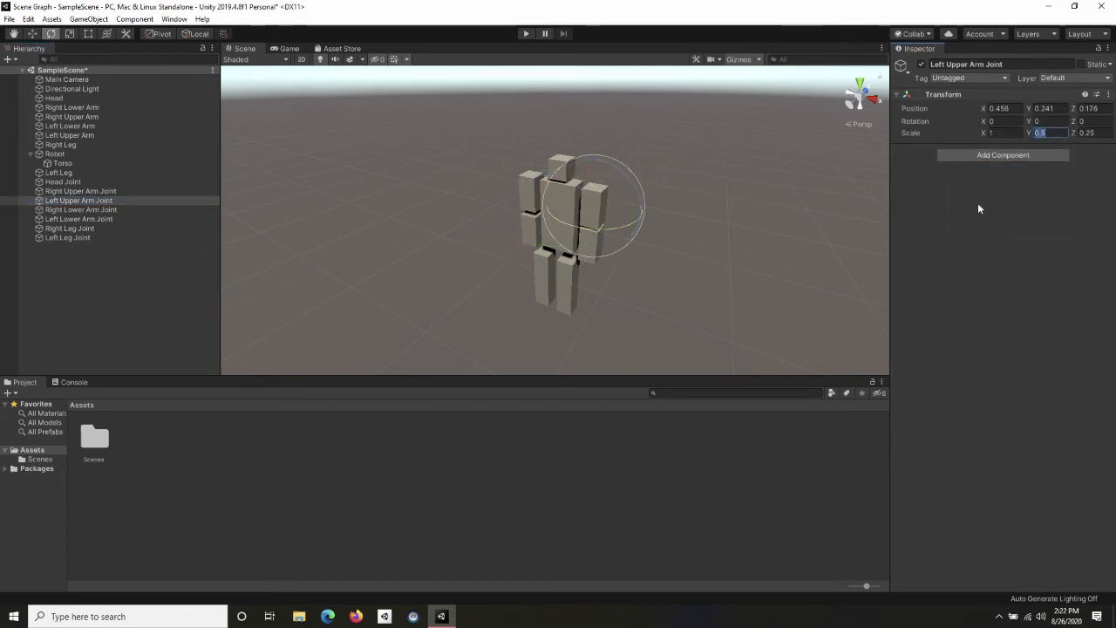
type("1")
key("Tab")
type("1")
key("Return")
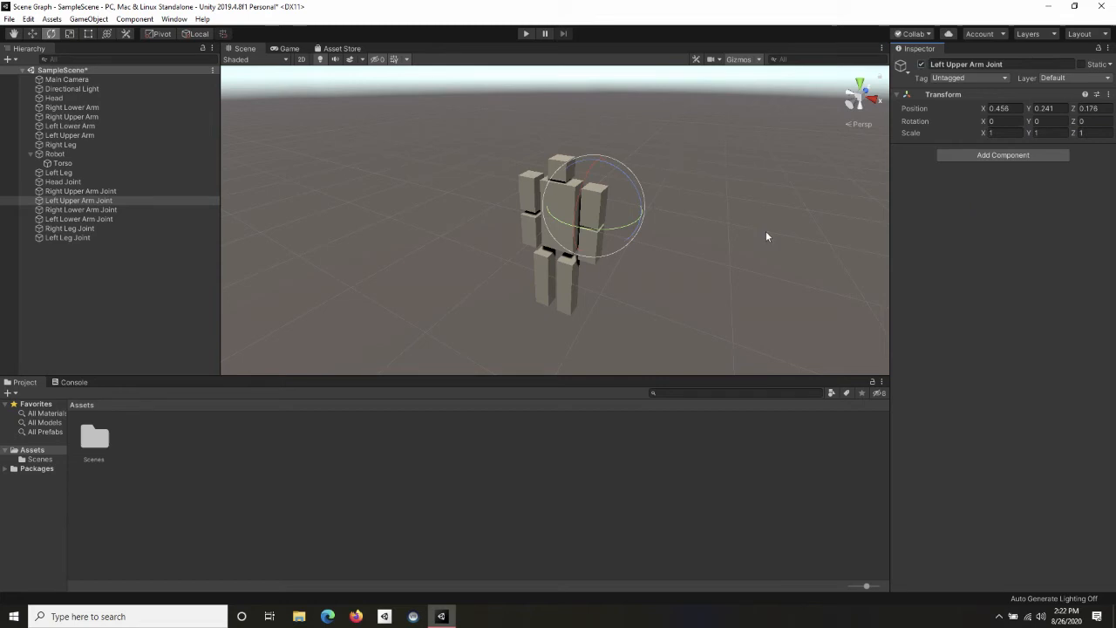
Copy the Right Lower Arm's Transform component and paste its values onto the Right Lower Arm Joint.
left_click(85, 108)
right_click(941, 93)
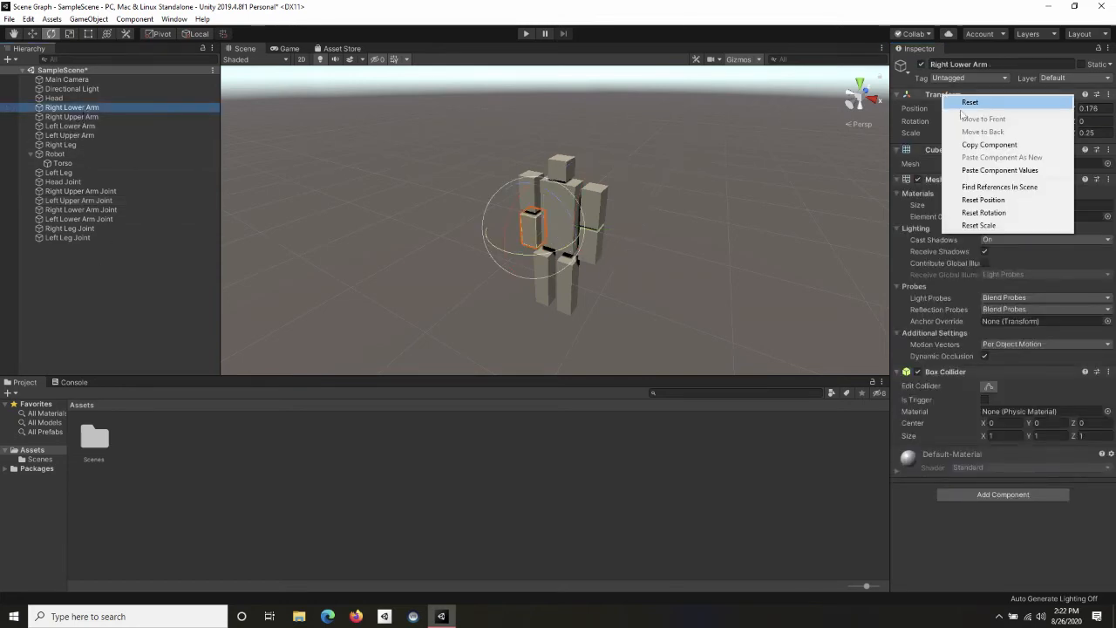
left_click(984, 145)
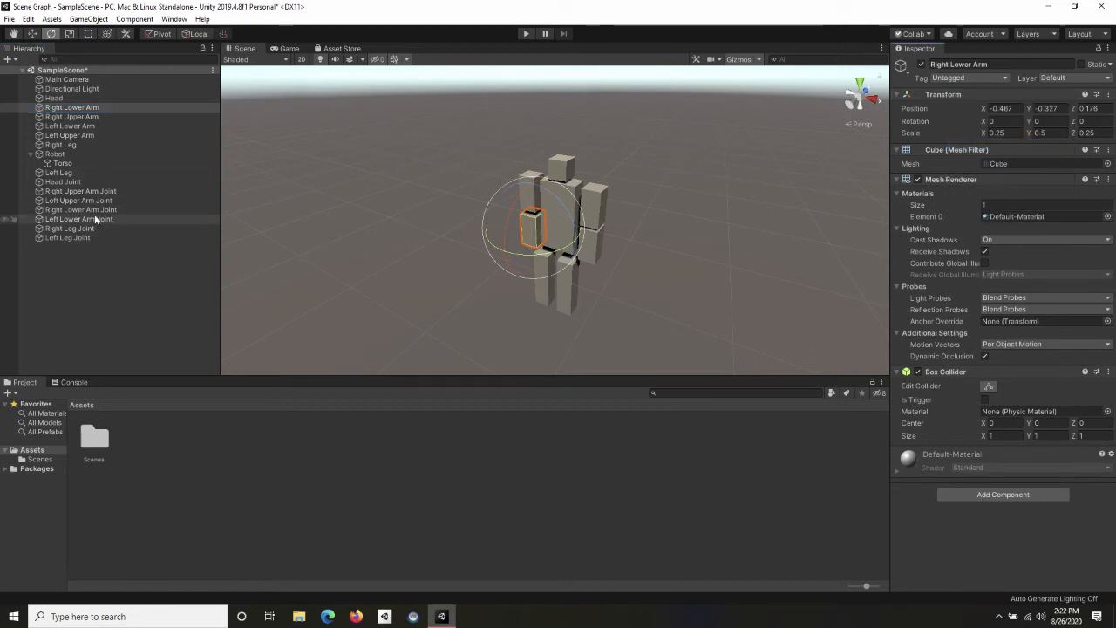
left_click(92, 212)
right_click(959, 93)
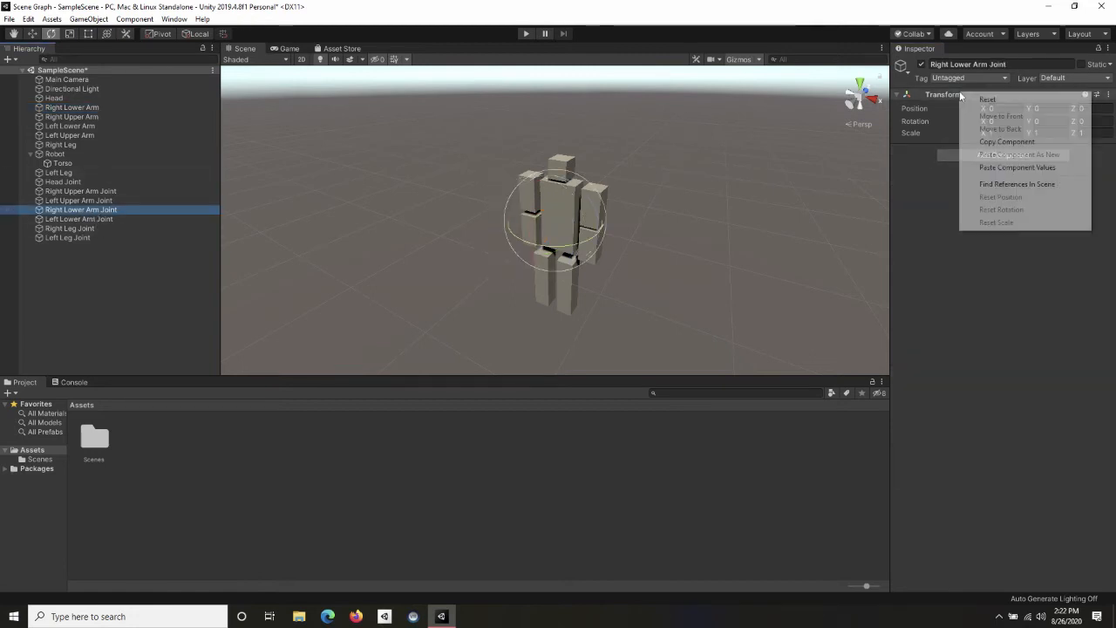
left_click(1016, 167)
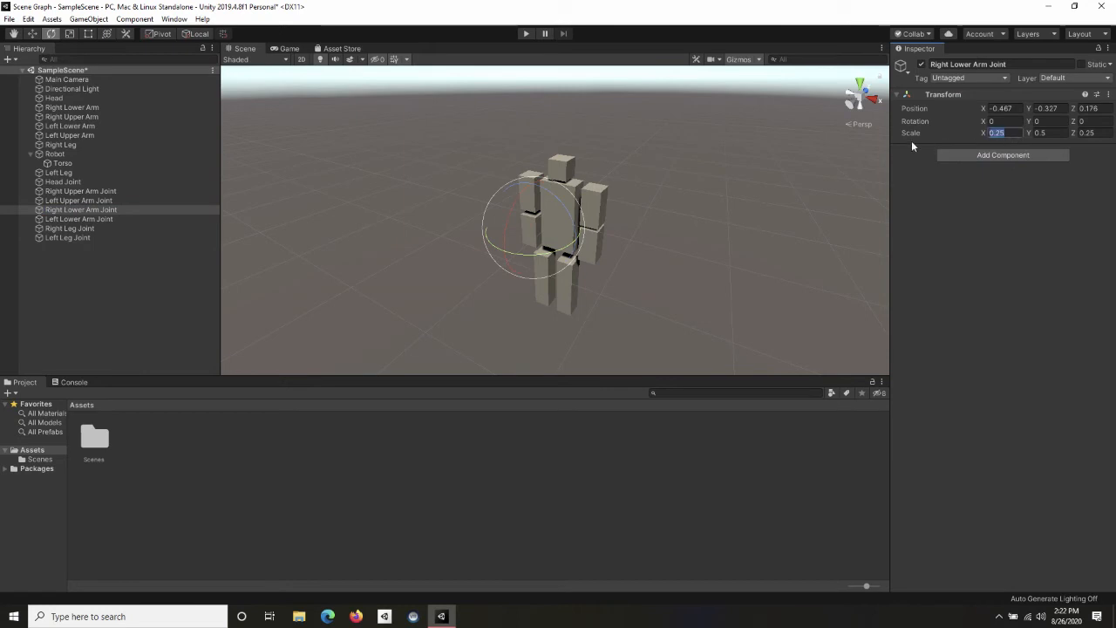
Set the Right Lower Arm Joint's scale to 1 on the X, Y and Z axes.
key("Tab")
type("1")
key("Tab")
type("1")
key("Tab")
Copy the Left Lower Arm's Transform component and paste its values onto the Left Lower Arm Joint.
left_click(82, 137)
left_click(77, 126)
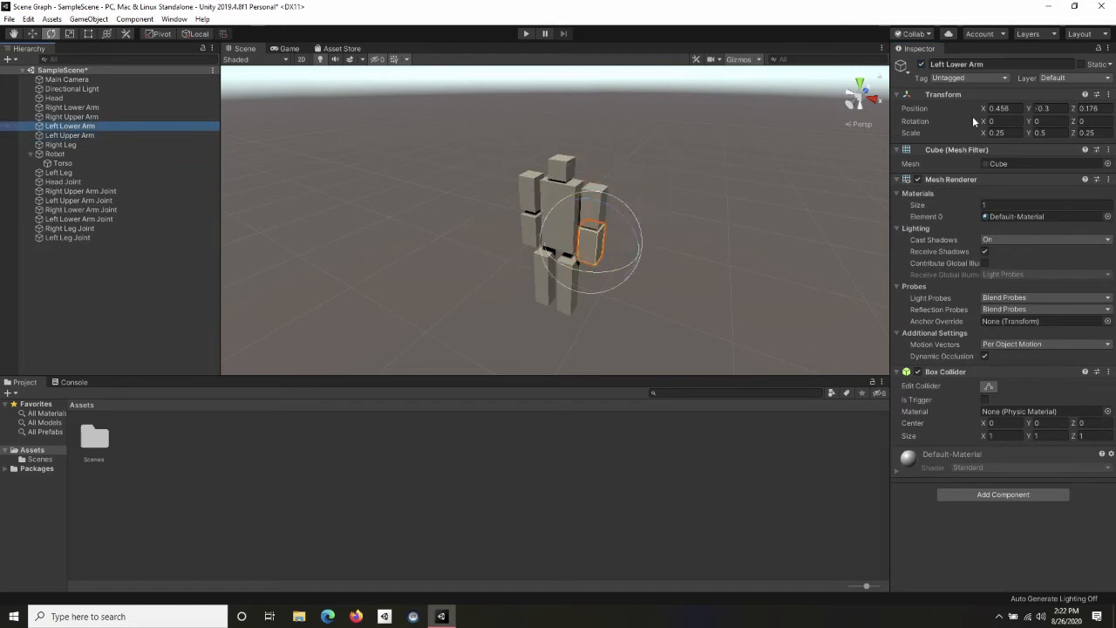
right_click(948, 96)
left_click(989, 142)
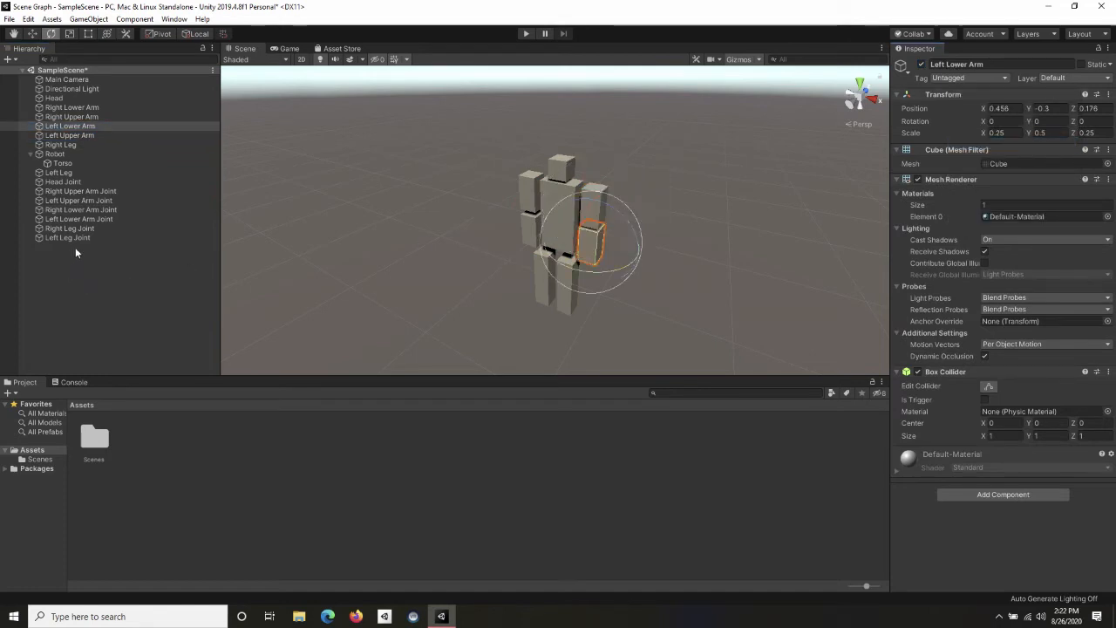
left_click(74, 219)
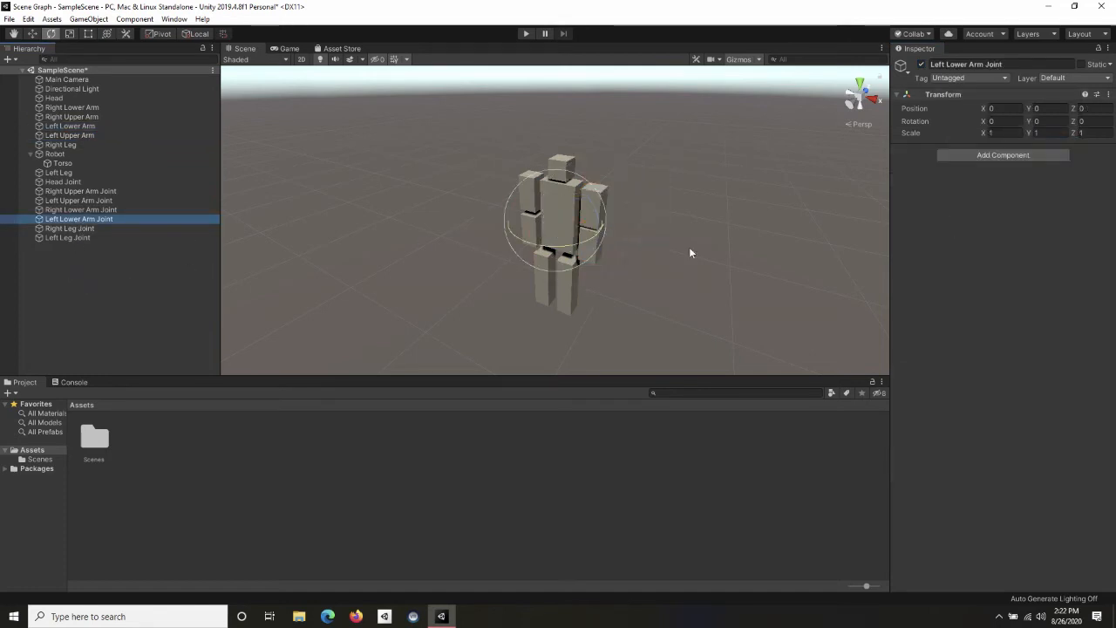
right_click(941, 95)
left_click(988, 172)
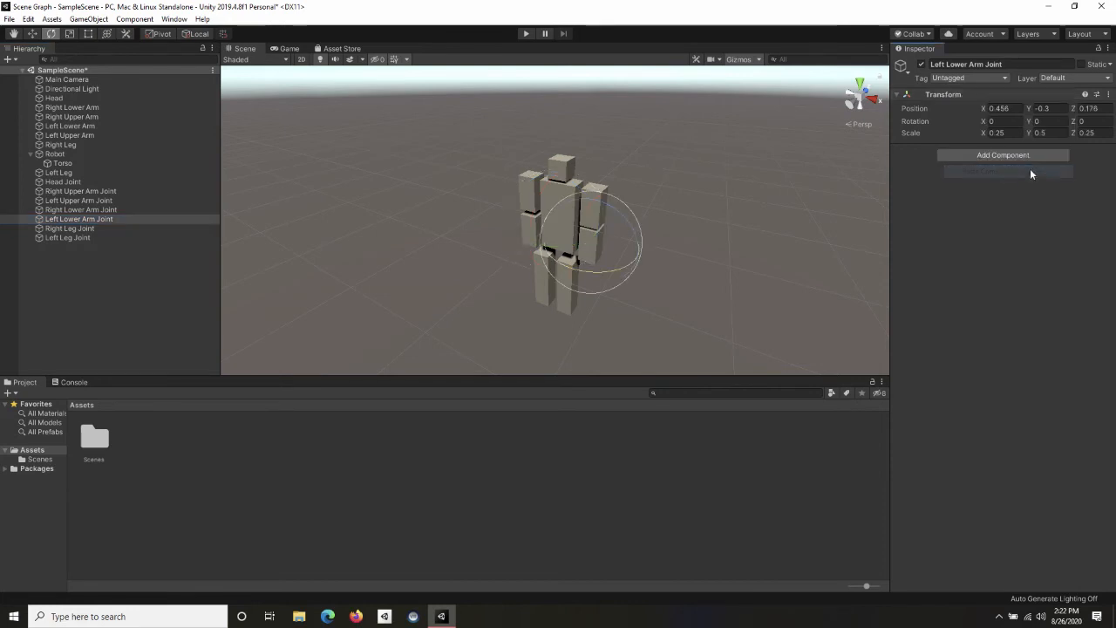
Set the Left Lower Arm Joint's scale to 1 on the X, Y and Z axes.
left_click_drag(1011, 132, 915, 147)
type("1")
key("Tab")
type("1")
key("Tab")
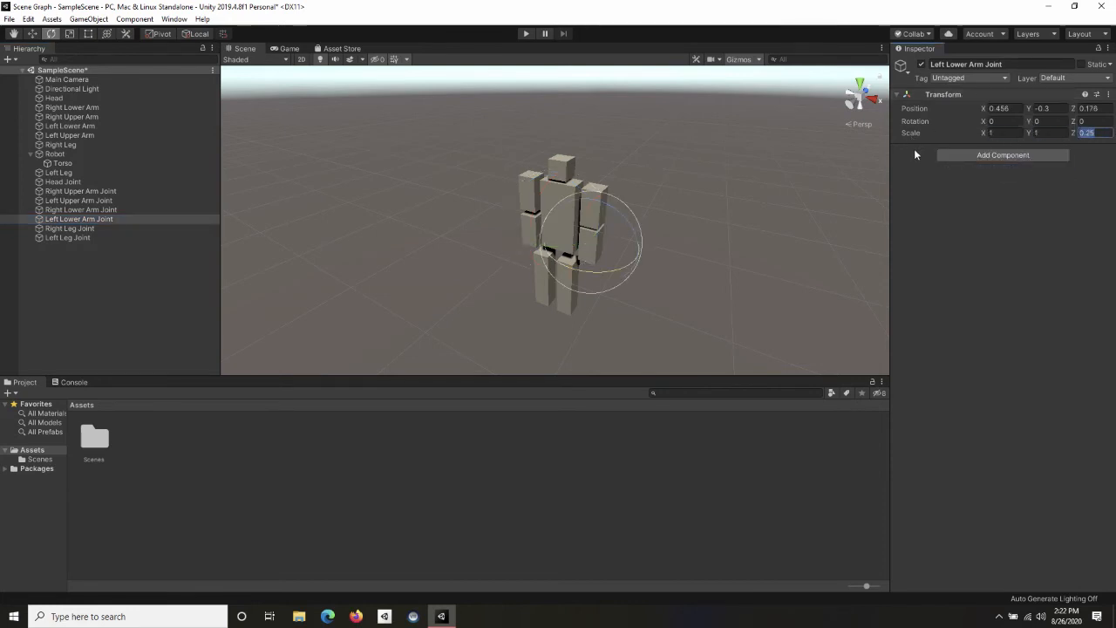
type("1")
key("Return")
Copy the Right Leg's Transform component and paste its values onto the Right Leg Joint.
left_click(62, 144)
right_click(962, 92)
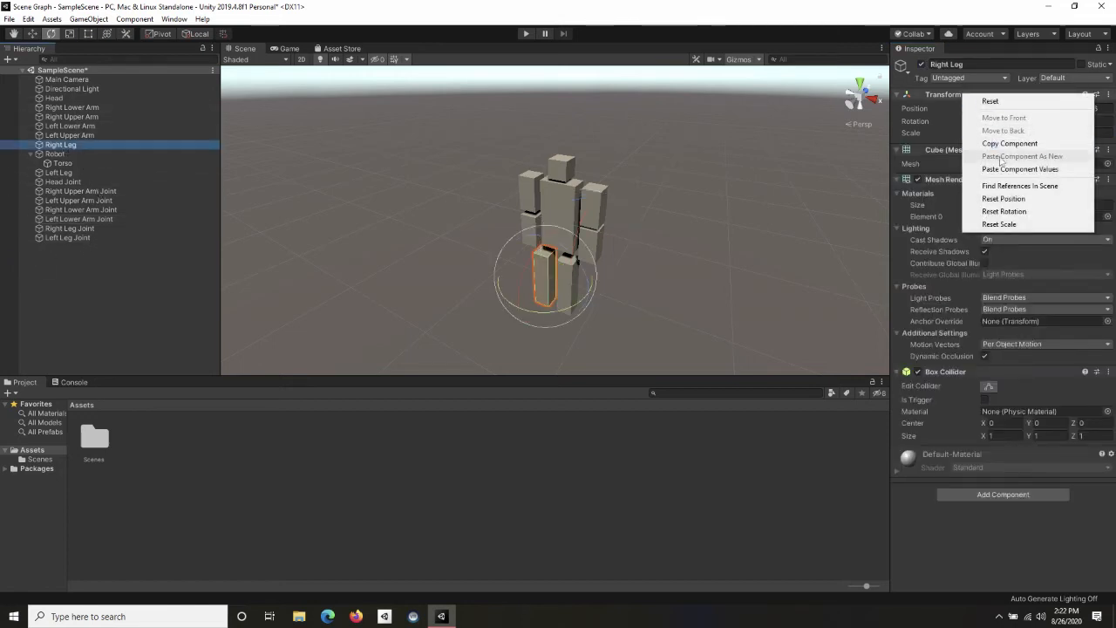
left_click(1002, 142)
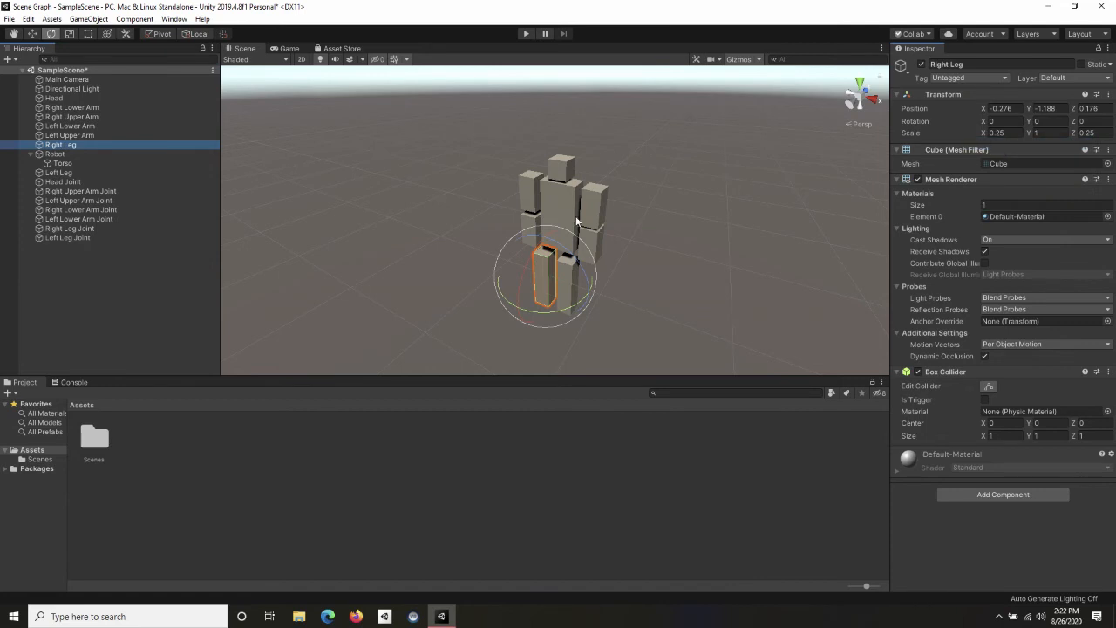
left_click(60, 227)
right_click(945, 94)
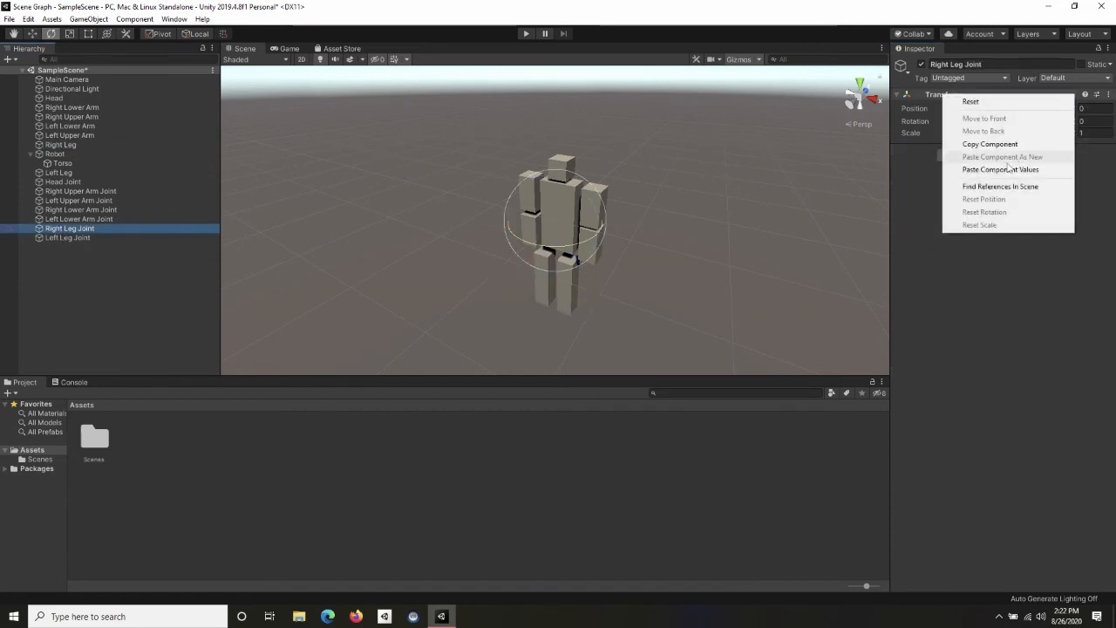
left_click(1000, 169)
Set the Right Leg Joint's X and Z scale to 1.
left_click(997, 132)
type("1")
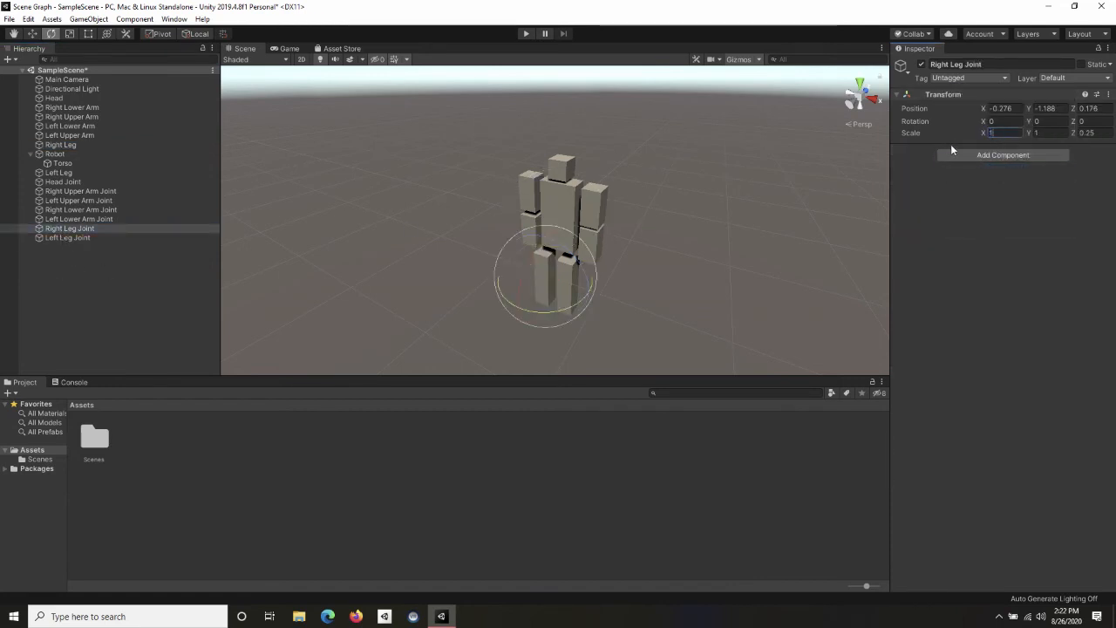
key("Tab")
key("Tab")
type("1")
key("Return")
Copy the Left Leg's Transform component and paste its values onto the Left Leg Joint.
left_click(69, 172)
right_click(970, 95)
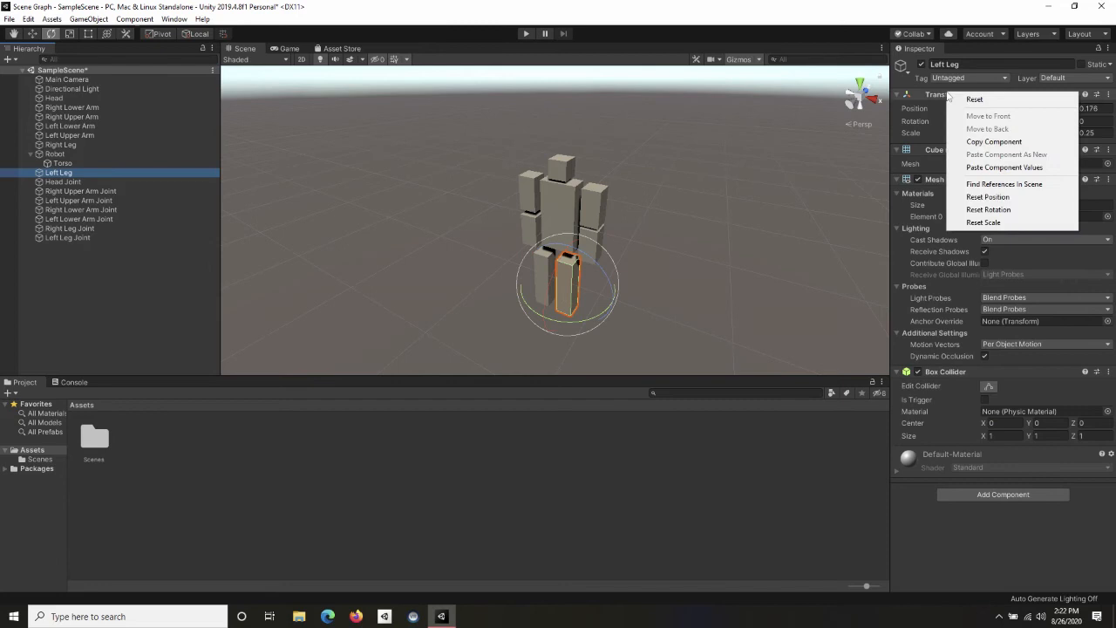
left_click(993, 145)
left_click(74, 237)
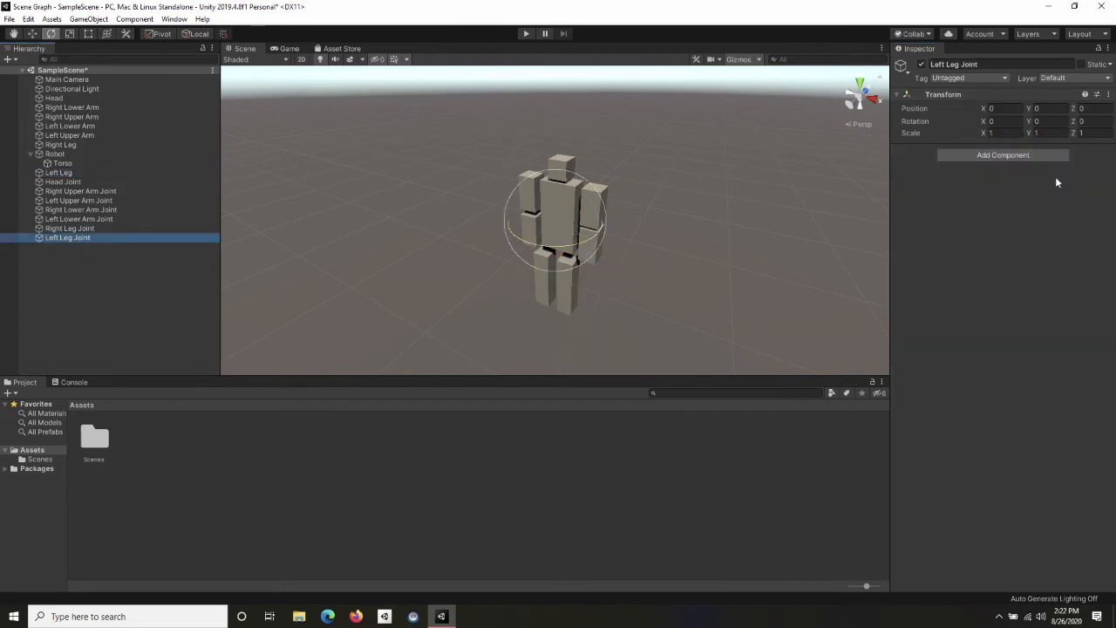
right_click(947, 96)
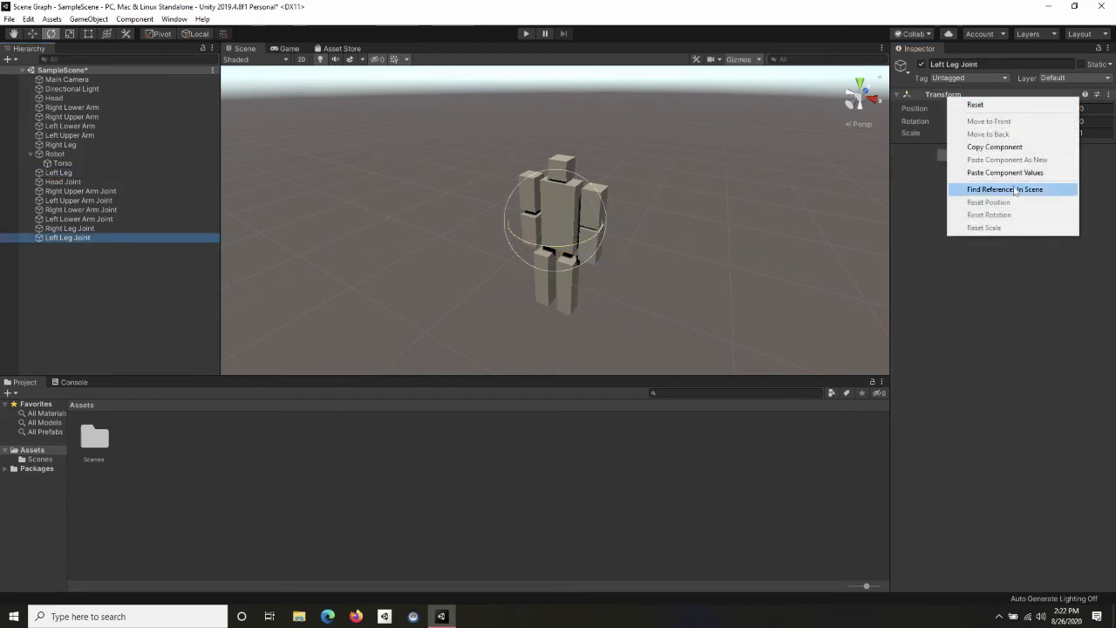
left_click(1011, 171)
Set the Left Leg Joint's X and Z scale to 1.
type("1")
key("Tab")
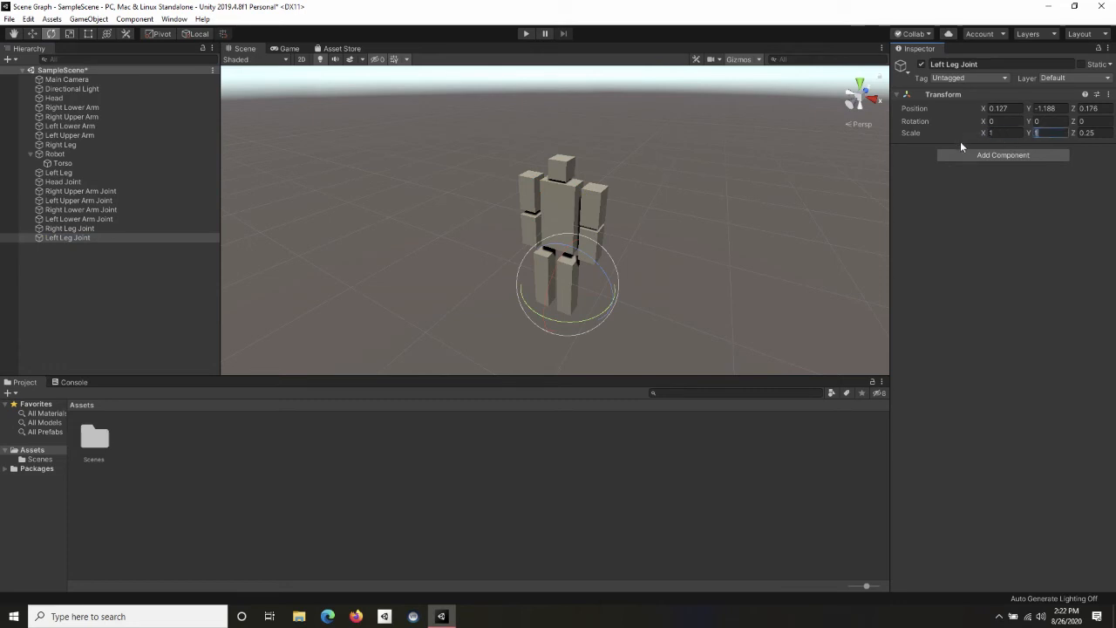
key("Tab")
type("1")
key("Tab")
Check the Transform values of the Right Leg Joint and the four arm joints one after another.
left_click(109, 228)
left_click(114, 218)
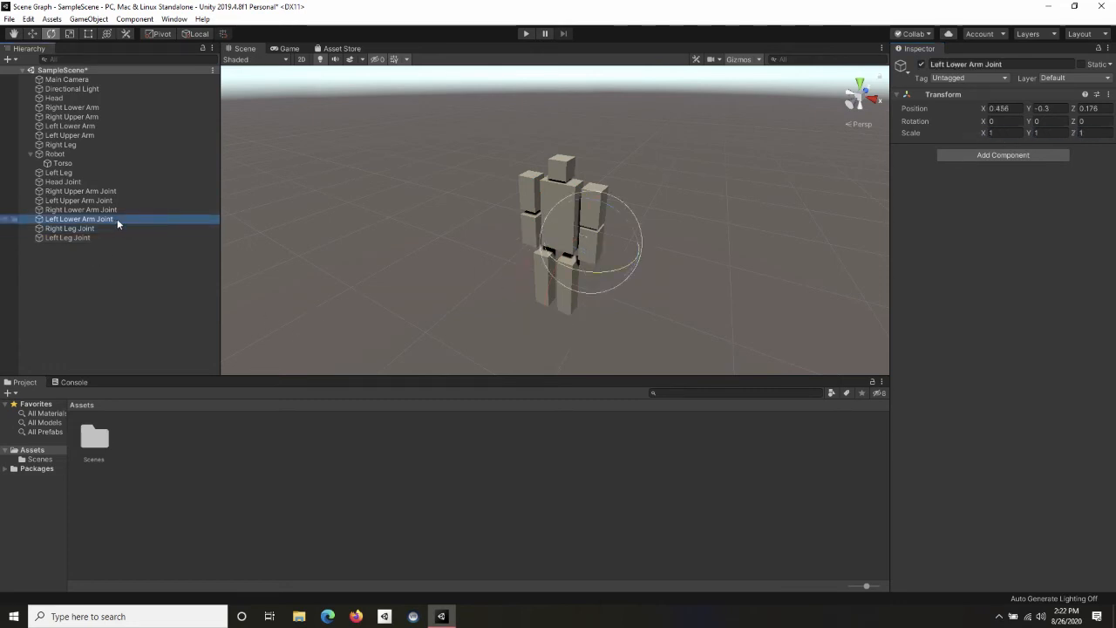
left_click(115, 210)
left_click(108, 201)
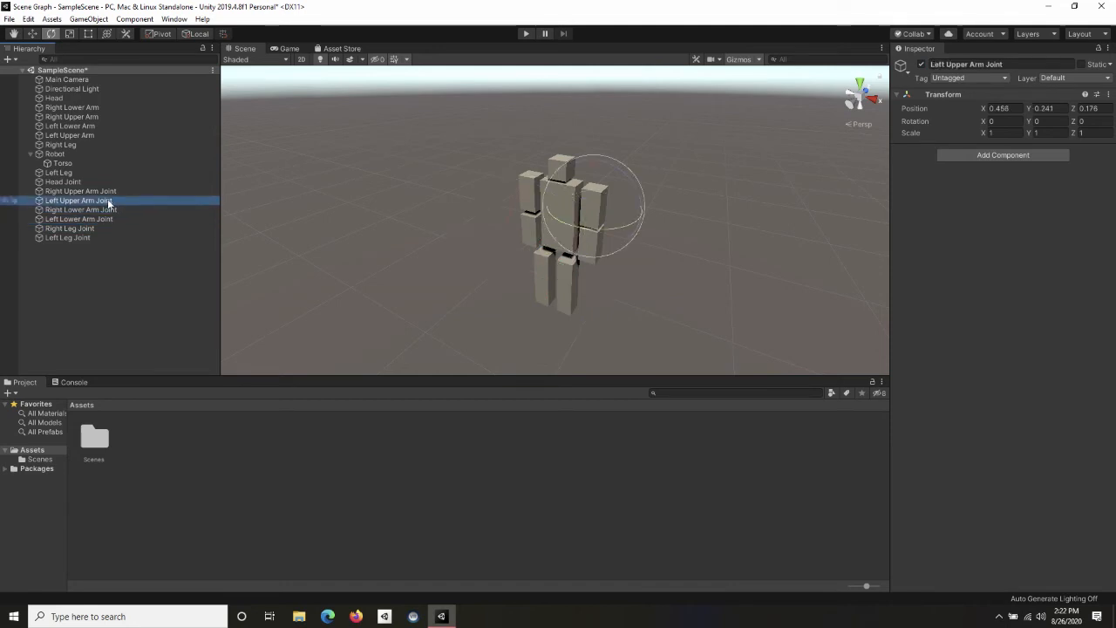
left_click(120, 191)
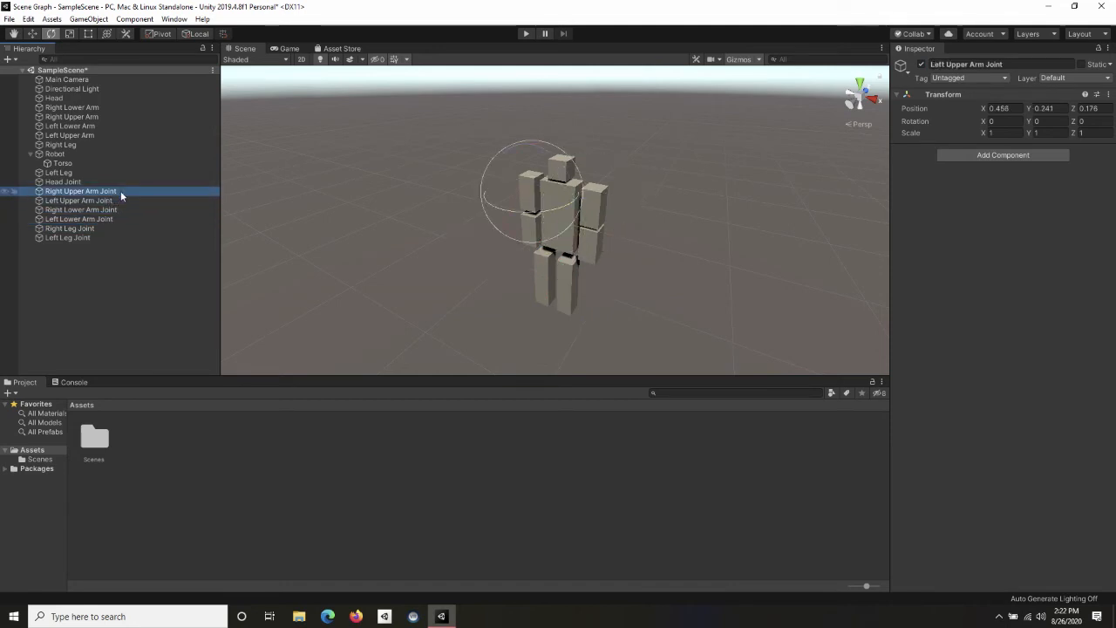
left_click(77, 181)
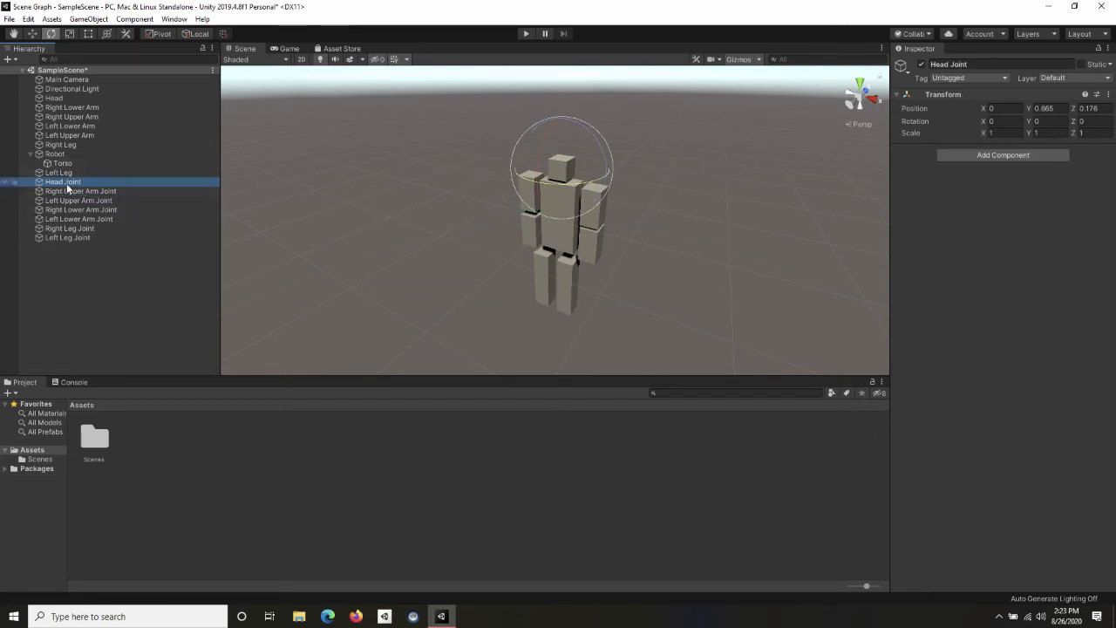
left_click(109, 191, "ctrl")
left_click(103, 201, "ctrl")
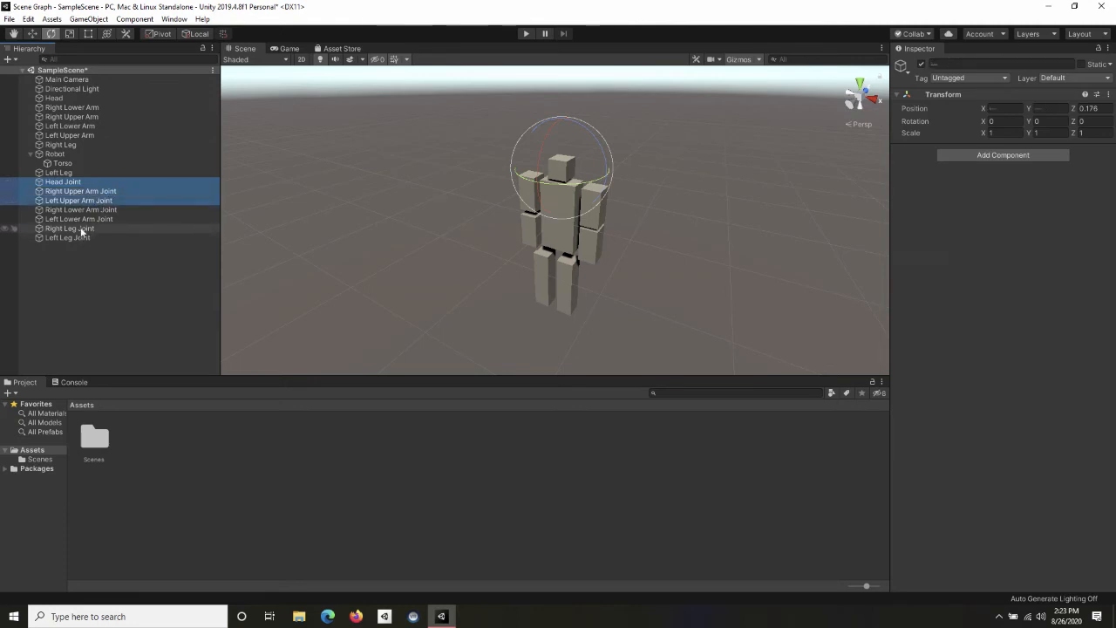
left_click(85, 228, "ctrl")
left_click(77, 239, "ctrl")
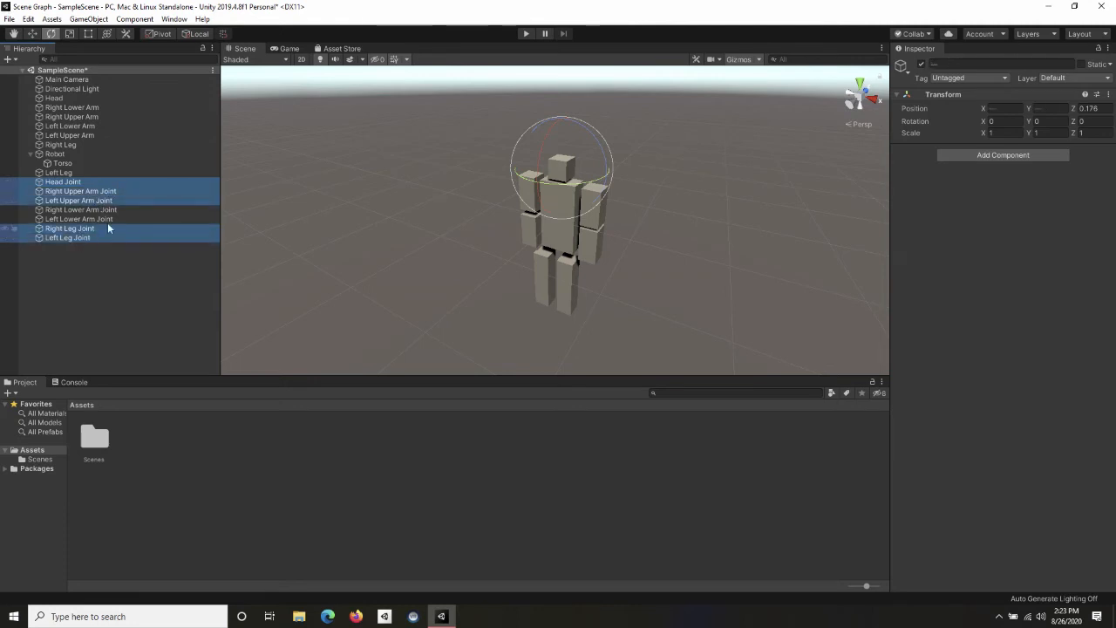
Make the Head Joint, both Upper Arm Joints and both Leg Joints children of the Robot object.
left_click(68, 183)
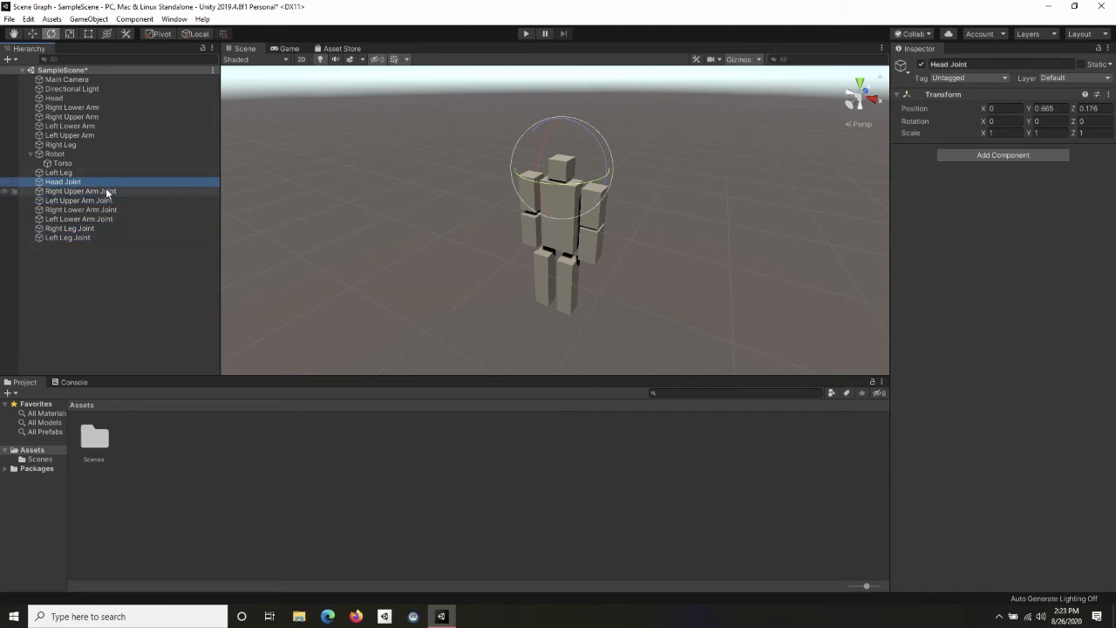
left_click(107, 191, "ctrl")
left_click(82, 200, "ctrl")
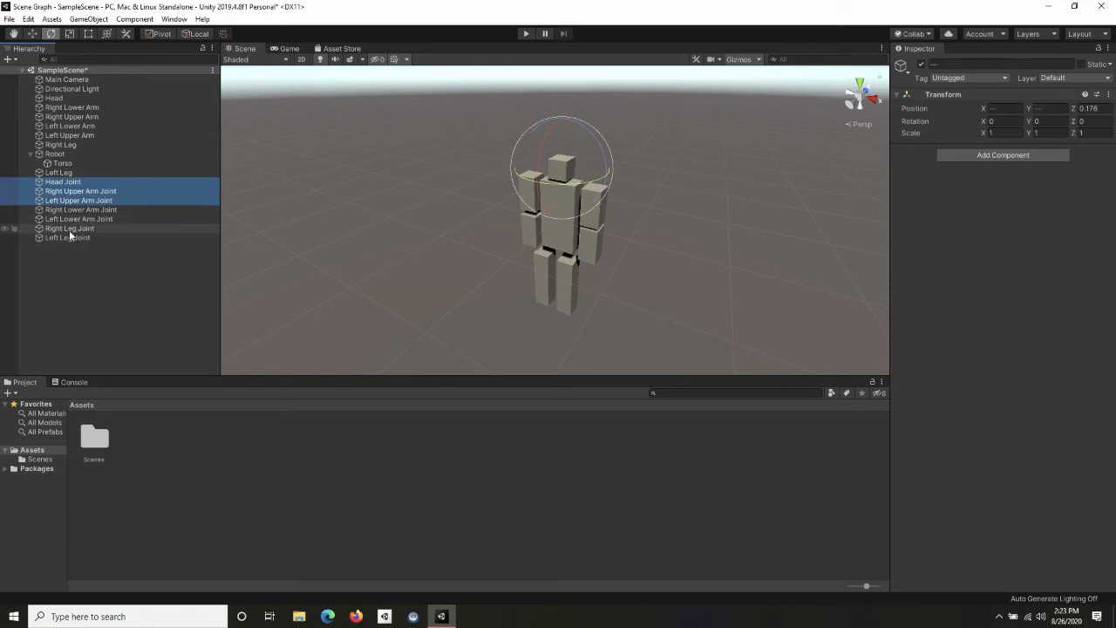
left_click(69, 229, "ctrl")
left_click(70, 238, "ctrl")
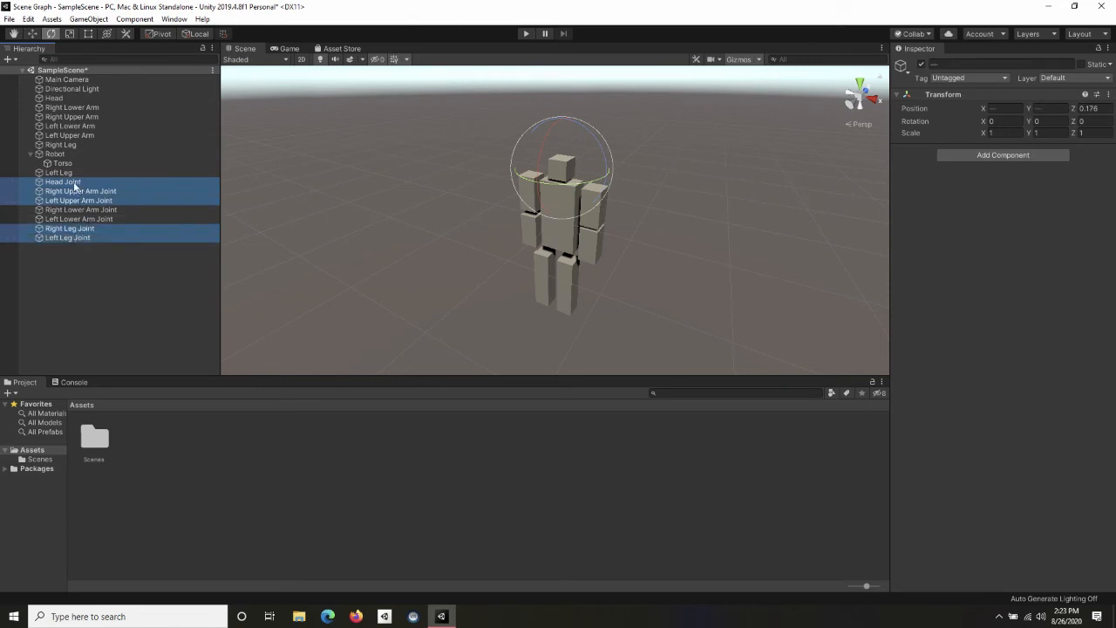
left_click_drag(75, 185, 55, 155)
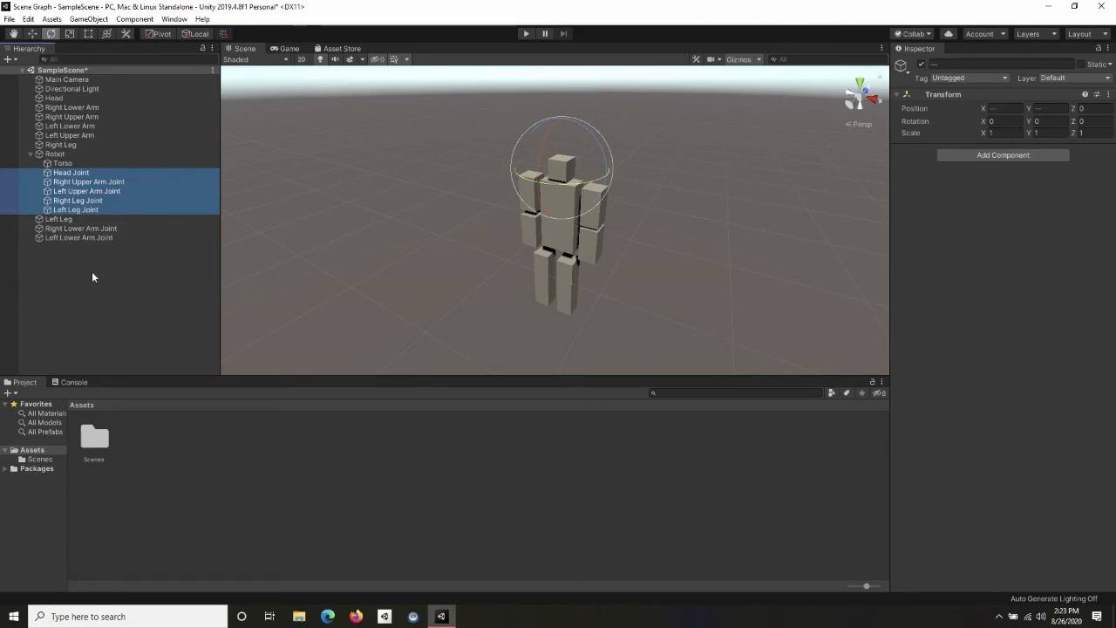
Nest the Right Lower Arm Joint under the Right Upper Arm Joint and the Left Lower Arm Joint under the Left Upper Arm Joint.
left_click(88, 229)
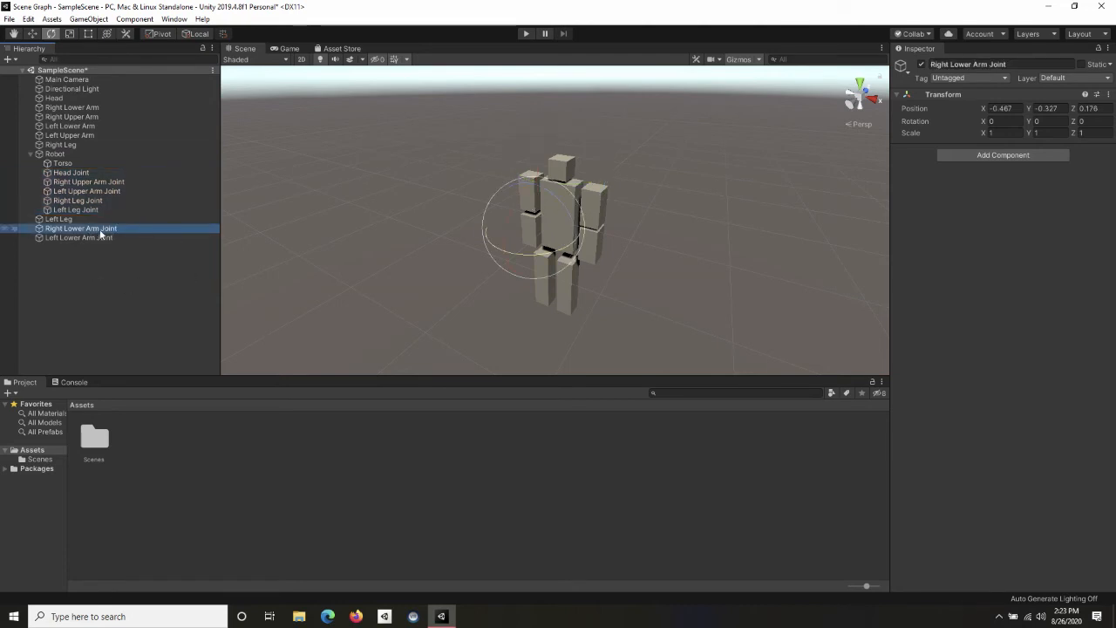
left_click_drag(103, 229, 102, 182)
left_click(92, 237)
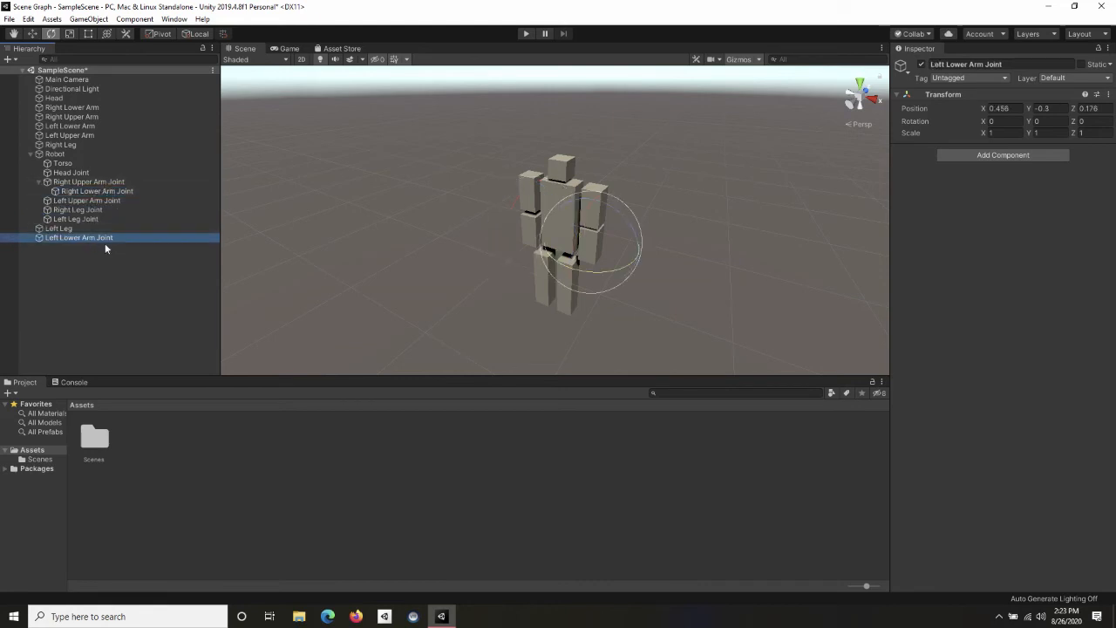
left_click_drag(93, 237, 95, 205)
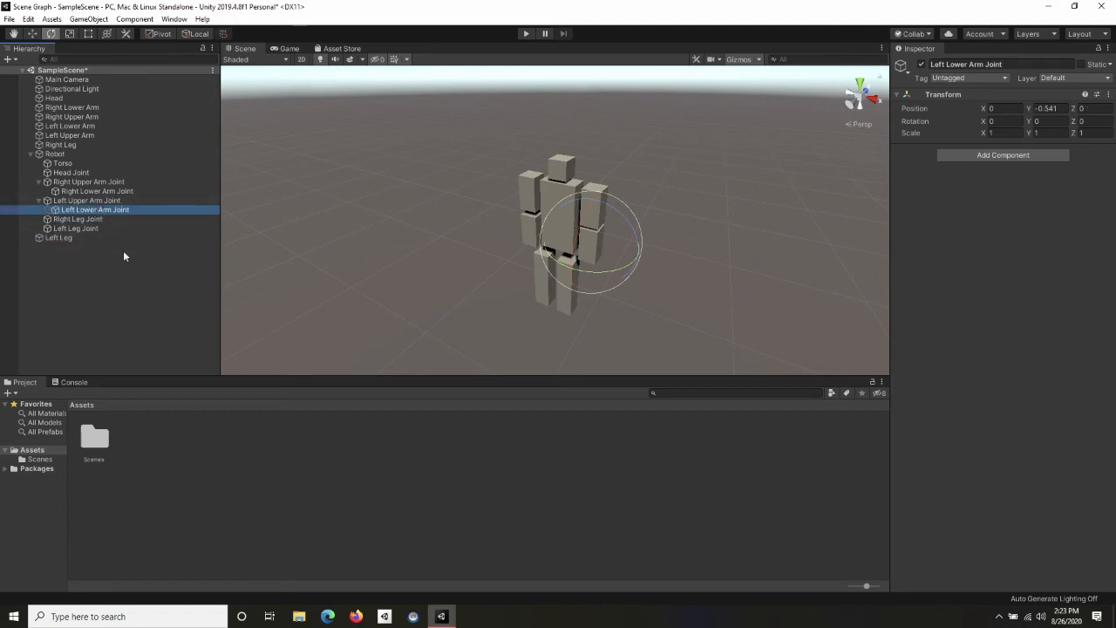
Nest the Left Leg under the Left Leg Joint and the Right Leg under the Right Leg Joint.
left_click(66, 237)
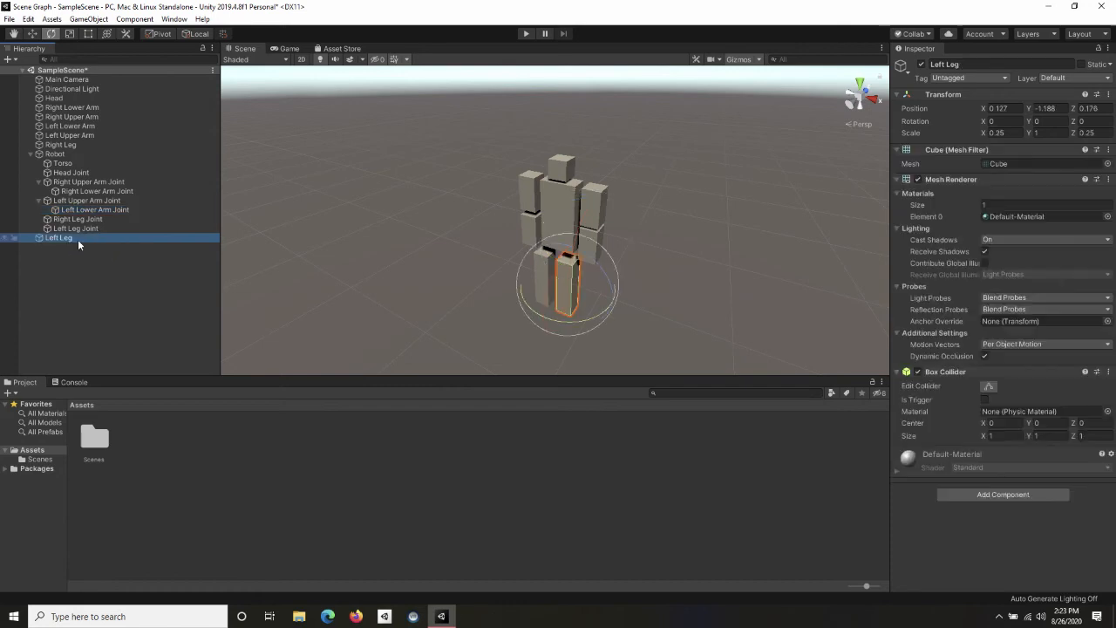
left_click_drag(62, 237, 88, 228)
left_click_drag(62, 147, 90, 223)
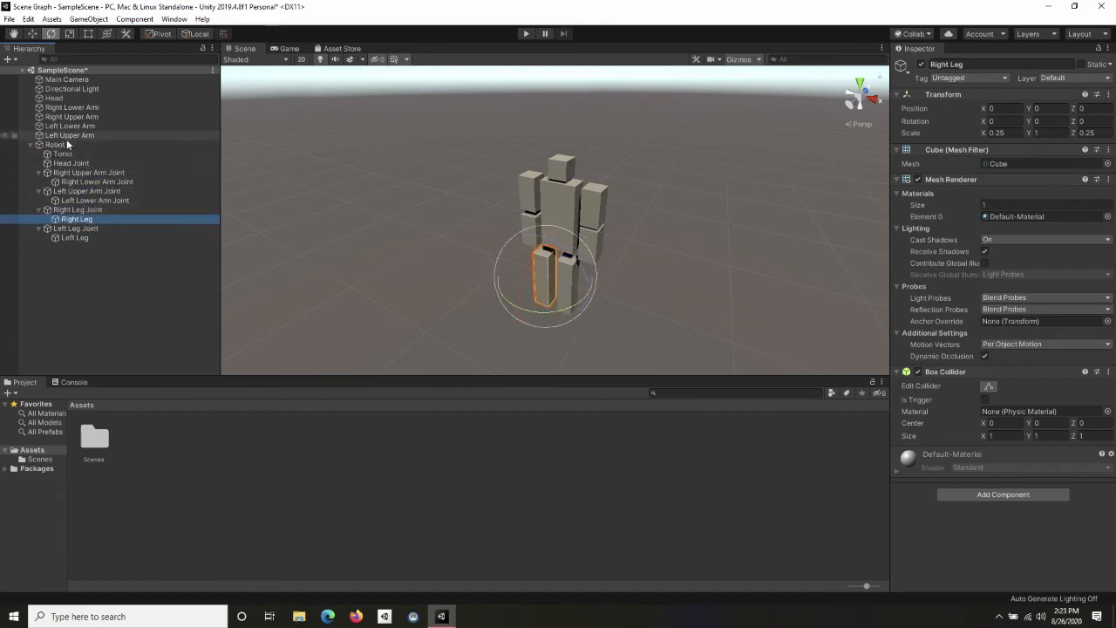
Nest the Left Upper Arm under the Left Upper Arm Joint and the Left Lower Arm under the Left Lower Arm Joint.
left_click_drag(68, 134, 92, 189)
left_click_drag(69, 125, 90, 205)
left_click_drag(91, 197, 96, 197)
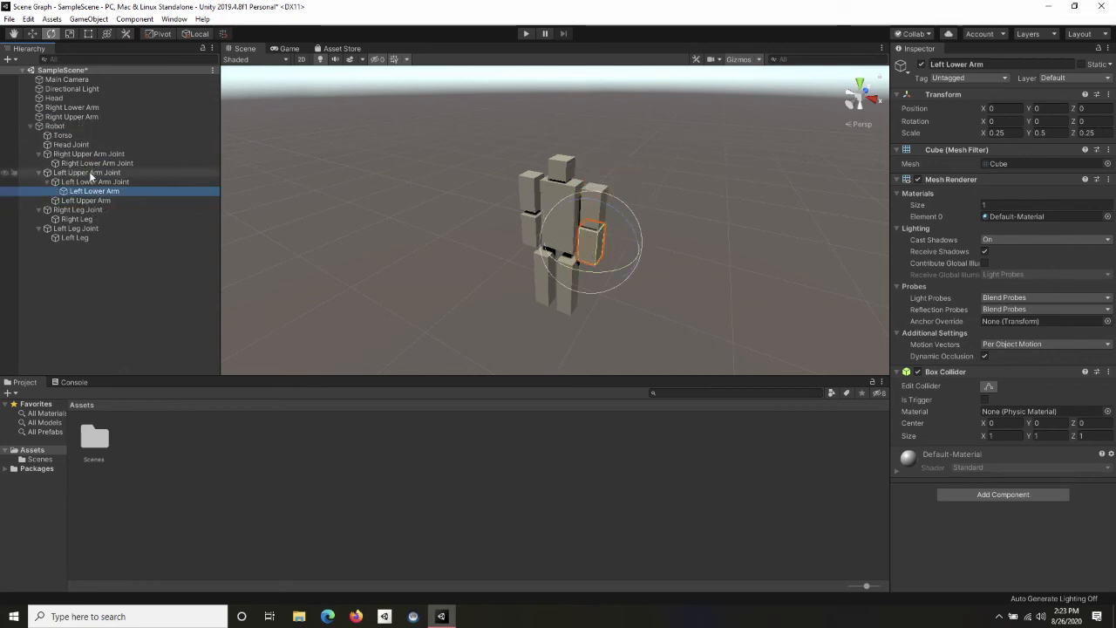
left_click(65, 173)
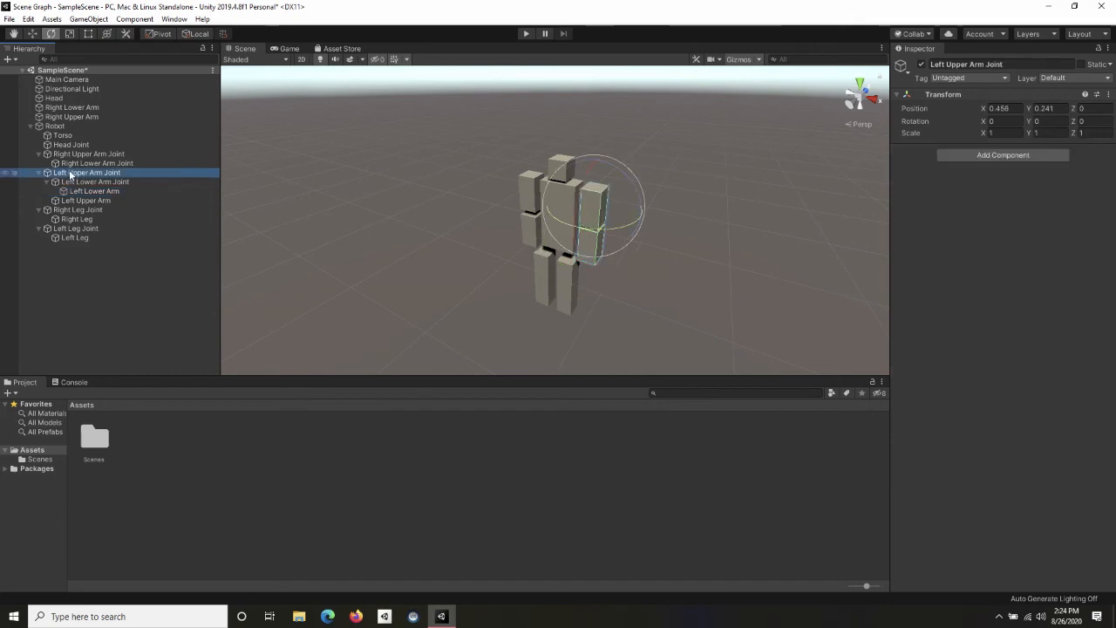
left_click(122, 181)
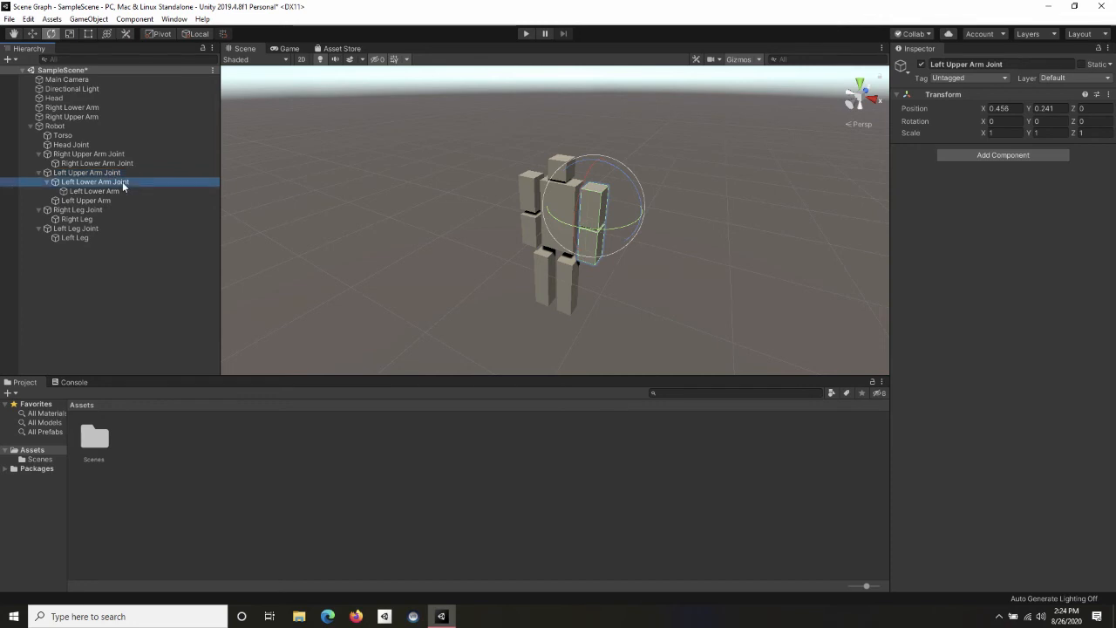
left_click(81, 201)
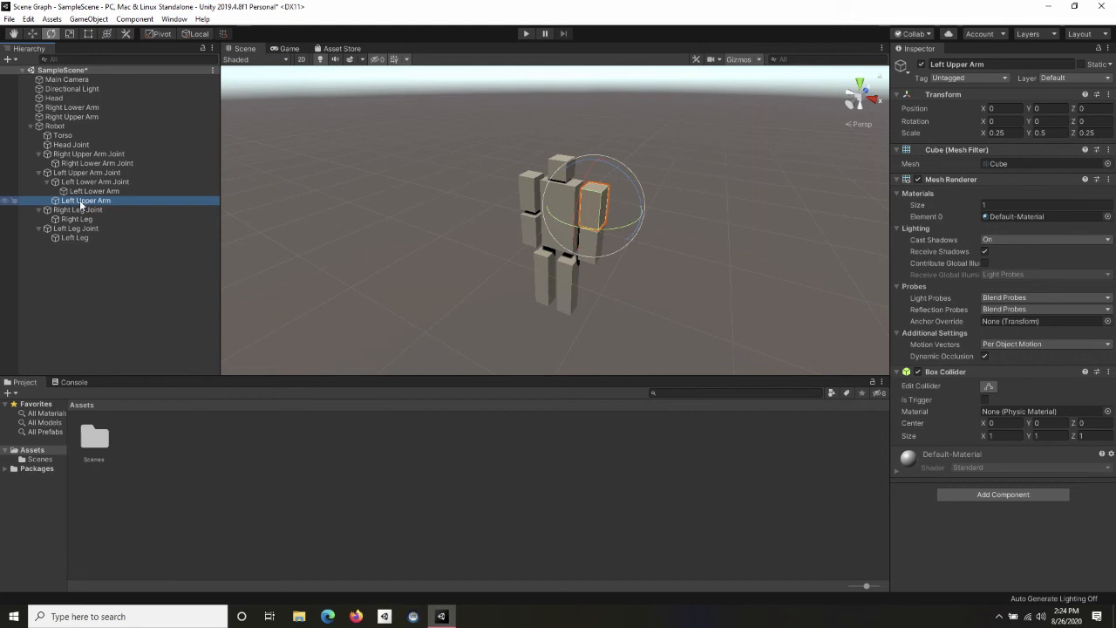
Nest the Right Upper Arm and Right Lower Arm under their matching joints, and the Head under the Head Joint.
left_click(74, 115)
left_click_drag(72, 120, 97, 152)
left_click_drag(70, 109, 93, 157)
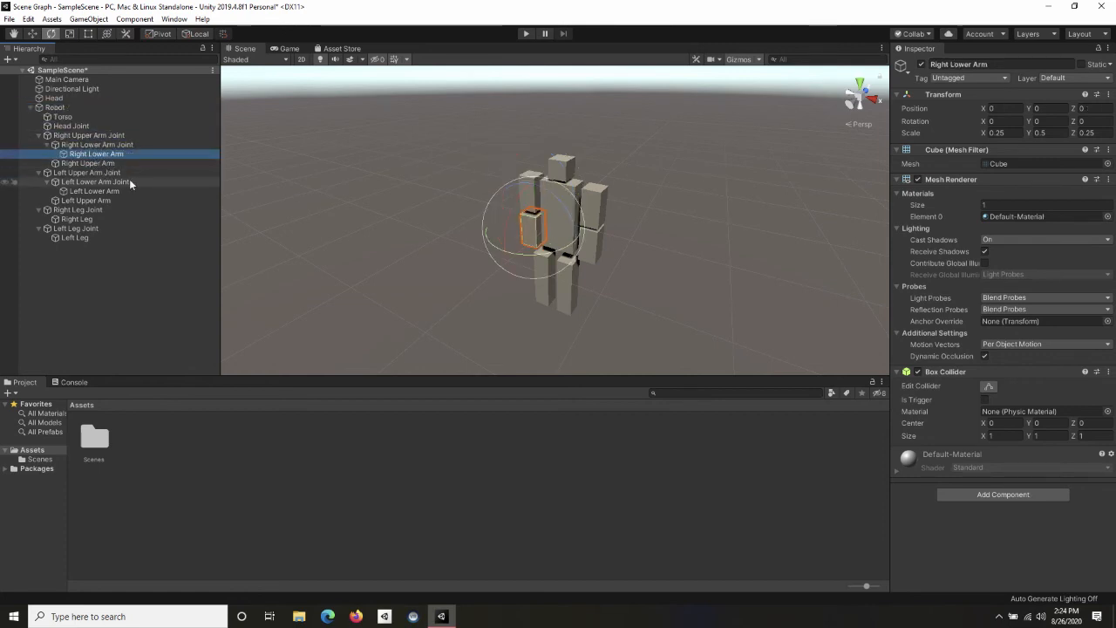
left_click(58, 103)
left_click_drag(57, 102, 75, 125)
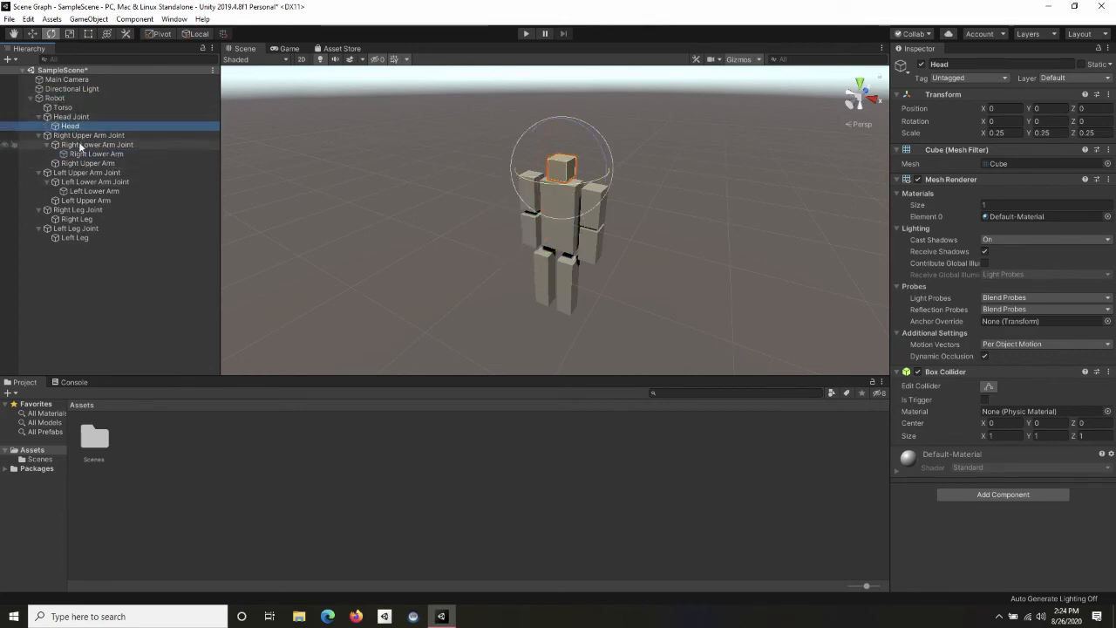
Rotate the Right Upper Arm Joint about 44 degrees and the Right Lower Arm Joint about 47 degrees around X.
left_click(91, 136)
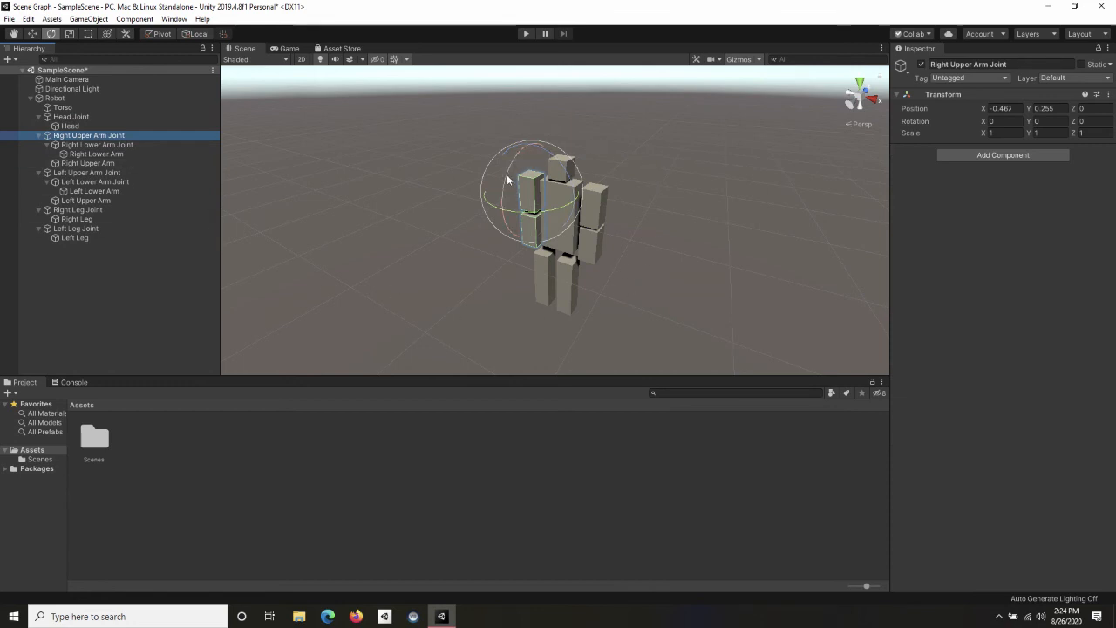
left_click_drag(507, 180, 566, 114)
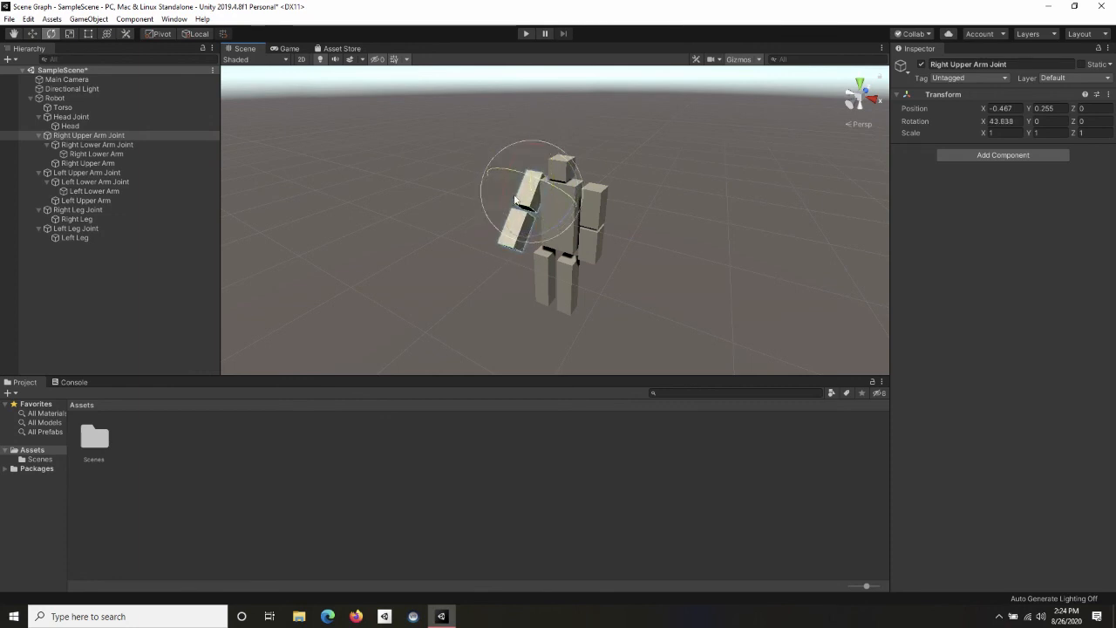
left_click_drag(610, 148, 627, 253, "alt")
left_click(99, 145)
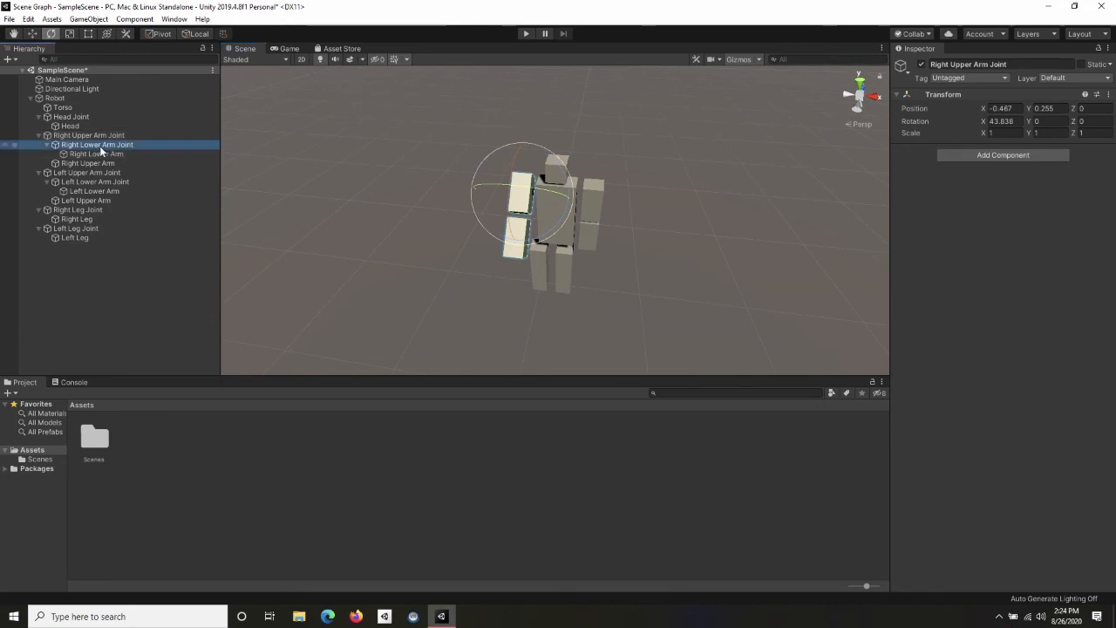
left_click_drag(518, 212, 545, 156)
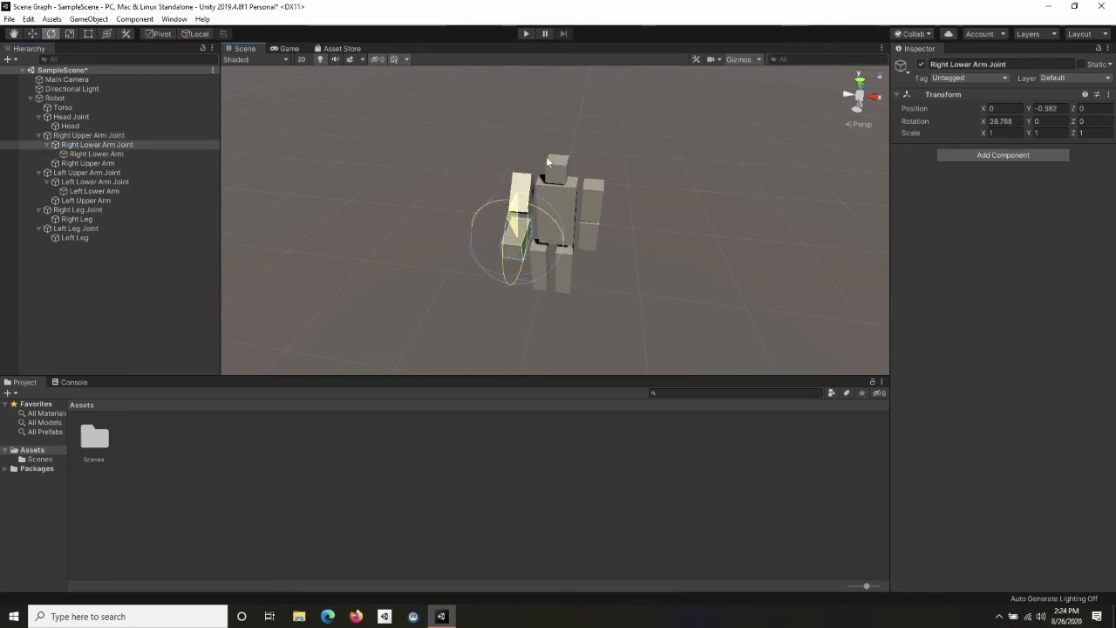
left_click_drag(653, 304, 545, 264, "alt")
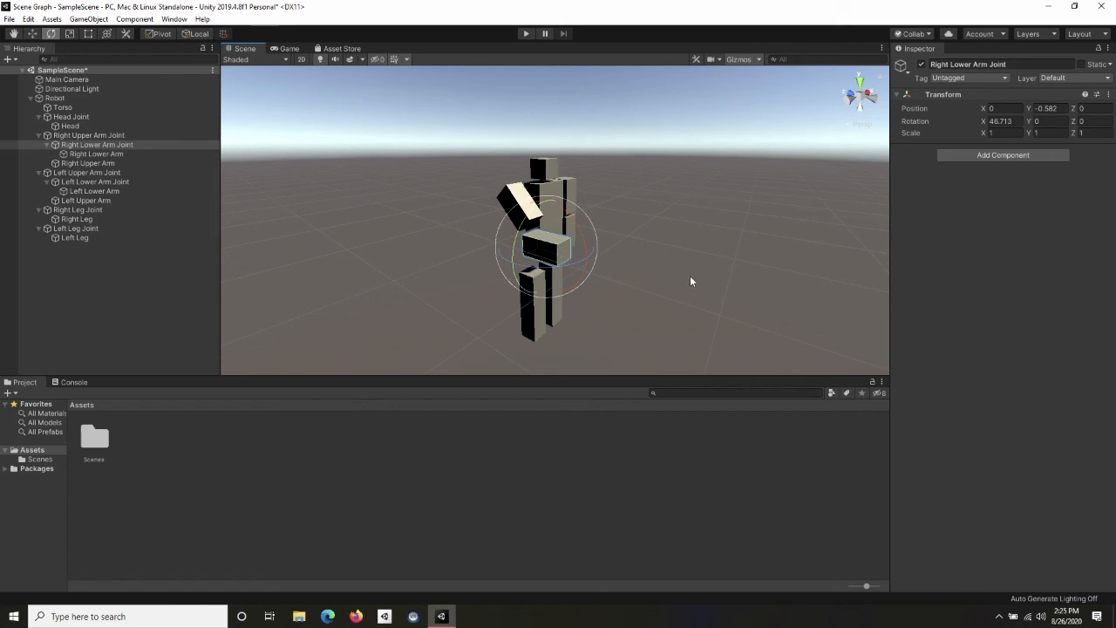
Undo the test rotations of the Right Lower Arm Joint and the Right Upper Arm Joint.
key("ctrl+z")
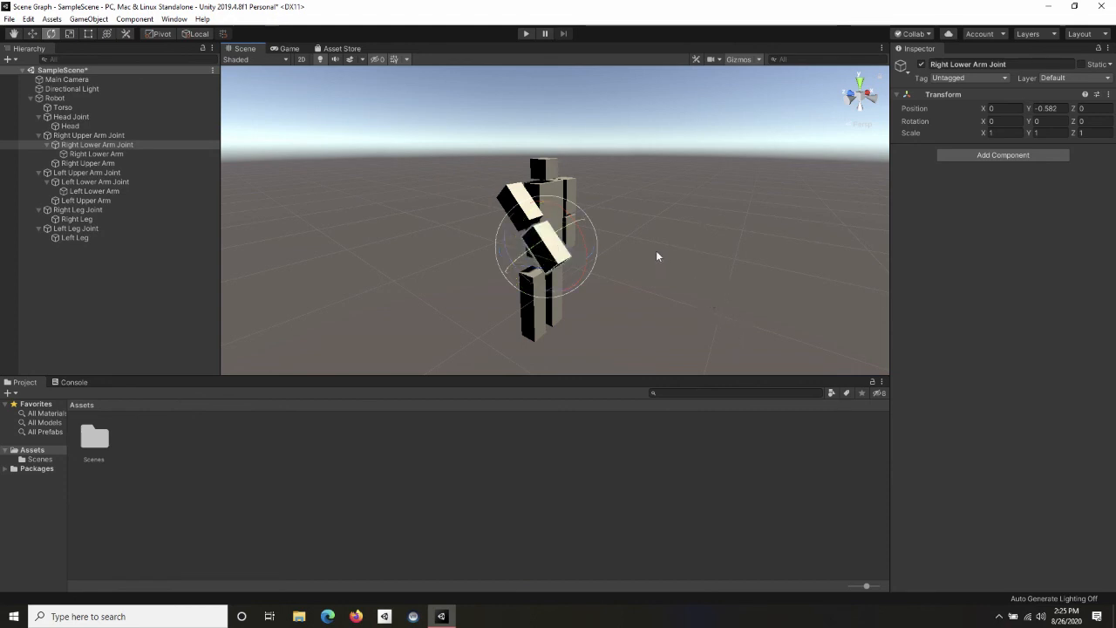
key("ctrl+z")
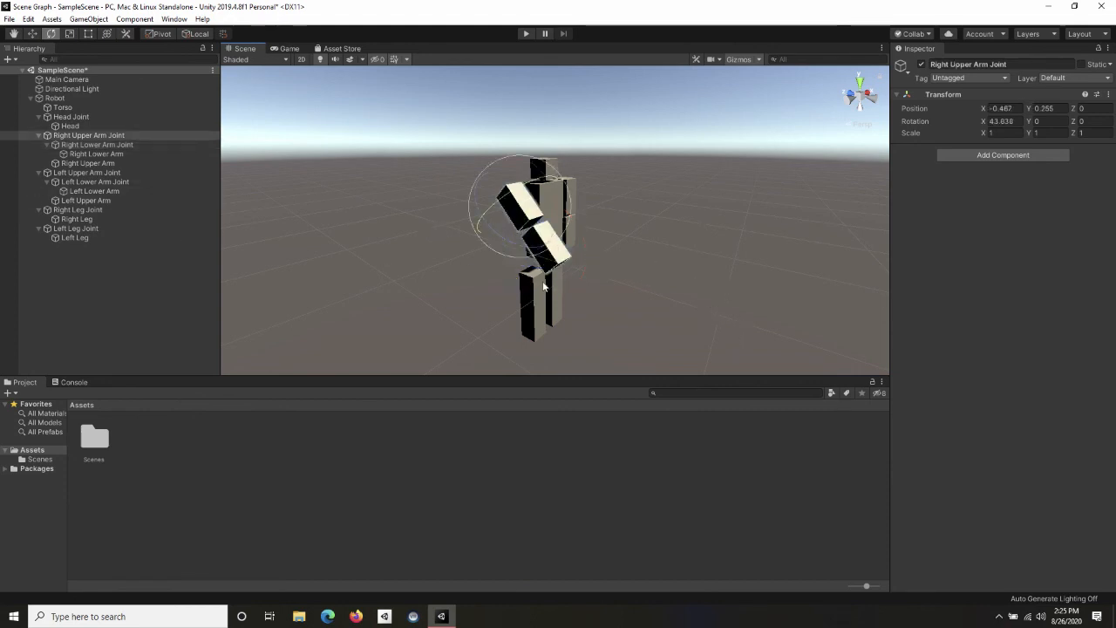
key("ctrl+z")
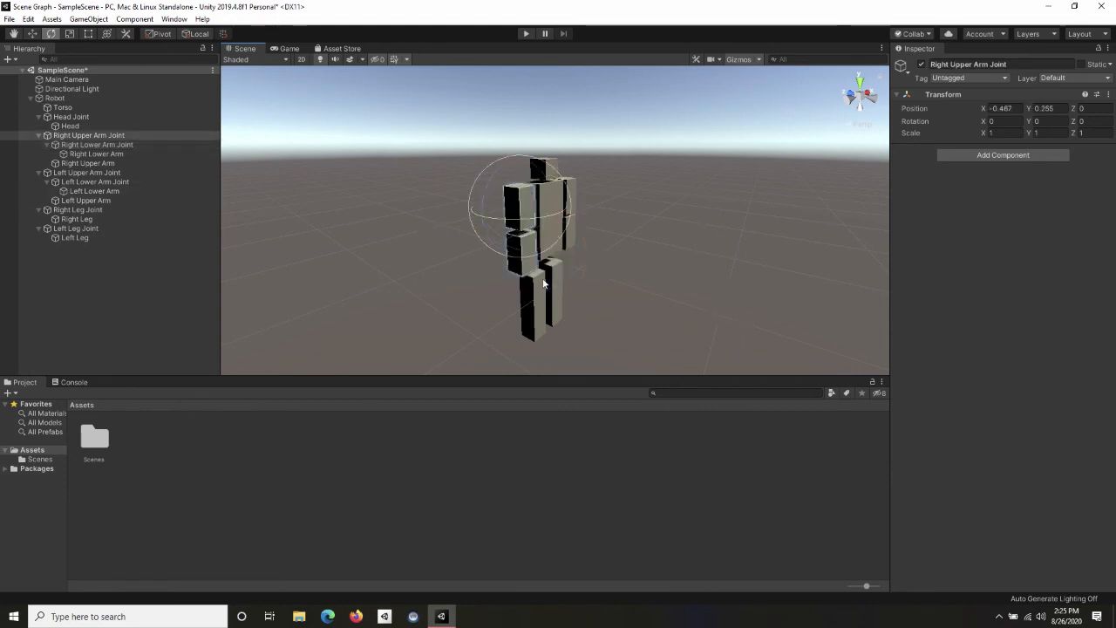
Move the Right Lower Arm out of its joint to the scene's root level, just above Robot.
left_click(105, 154)
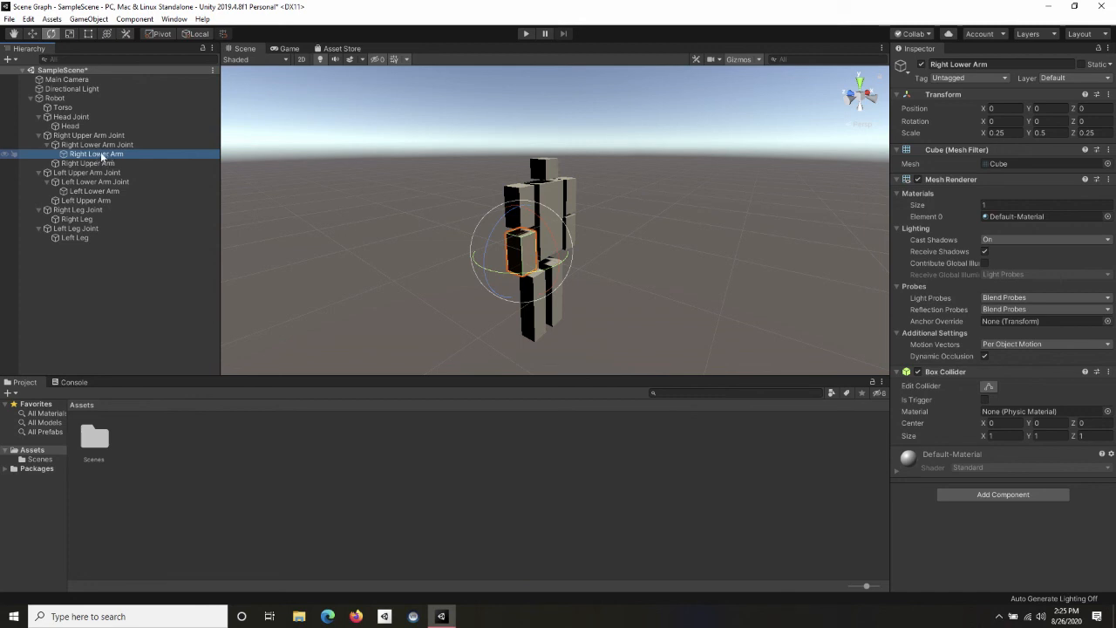
left_click_drag(101, 155, 107, 98)
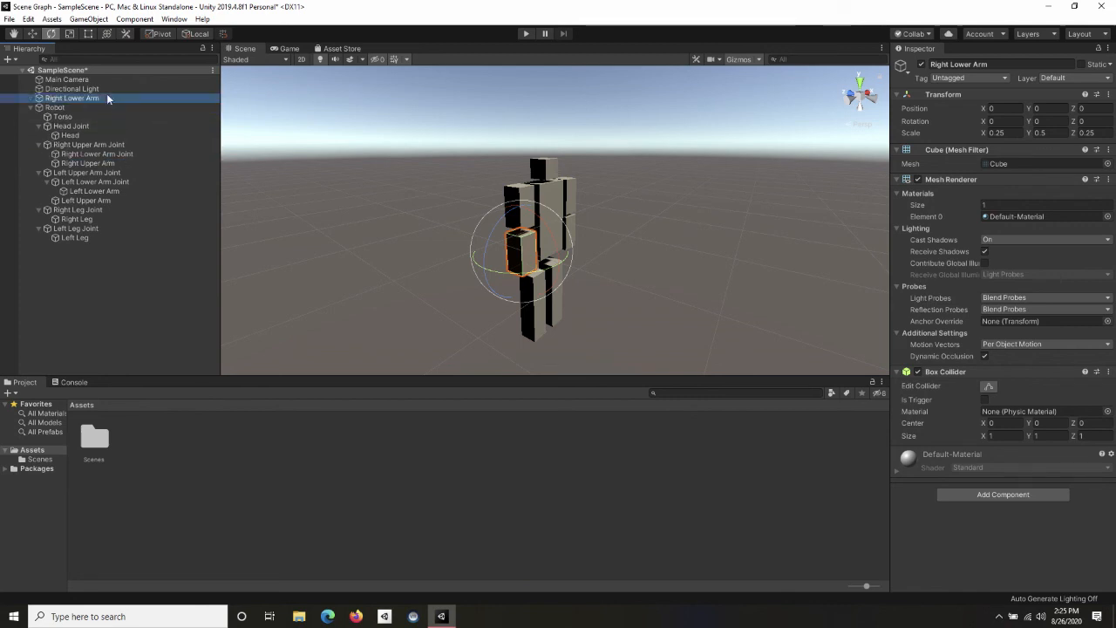
Raise the Right Lower Arm Joint to the elbow at about Y -0.285 and nest the Right Lower Arm back under it.
left_click(113, 155)
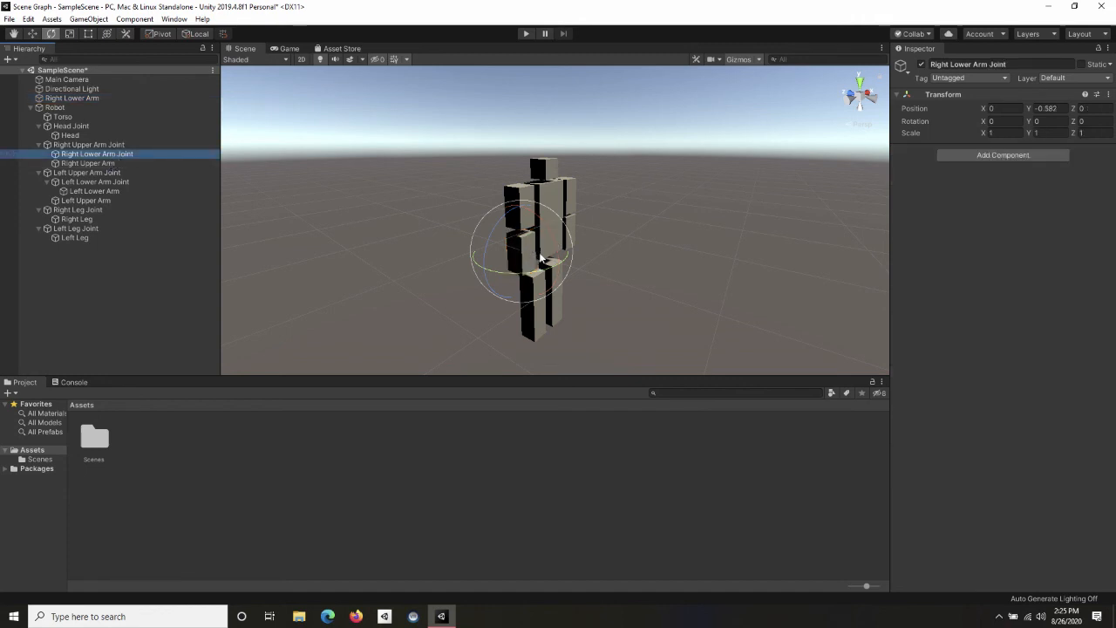
left_click(32, 33)
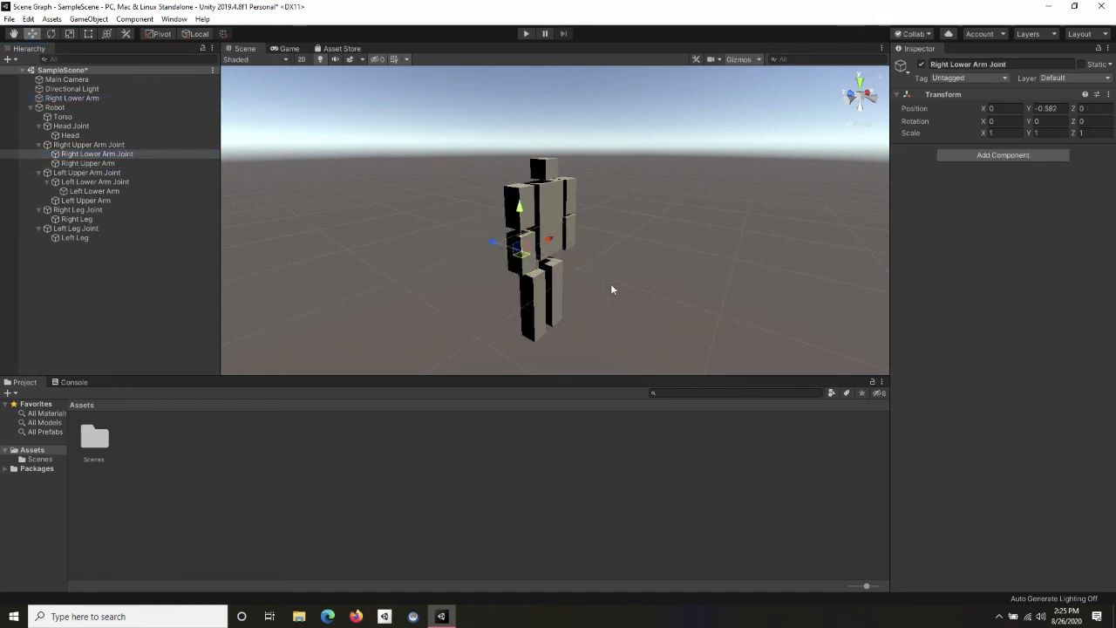
left_click_drag(519, 204, 523, 192)
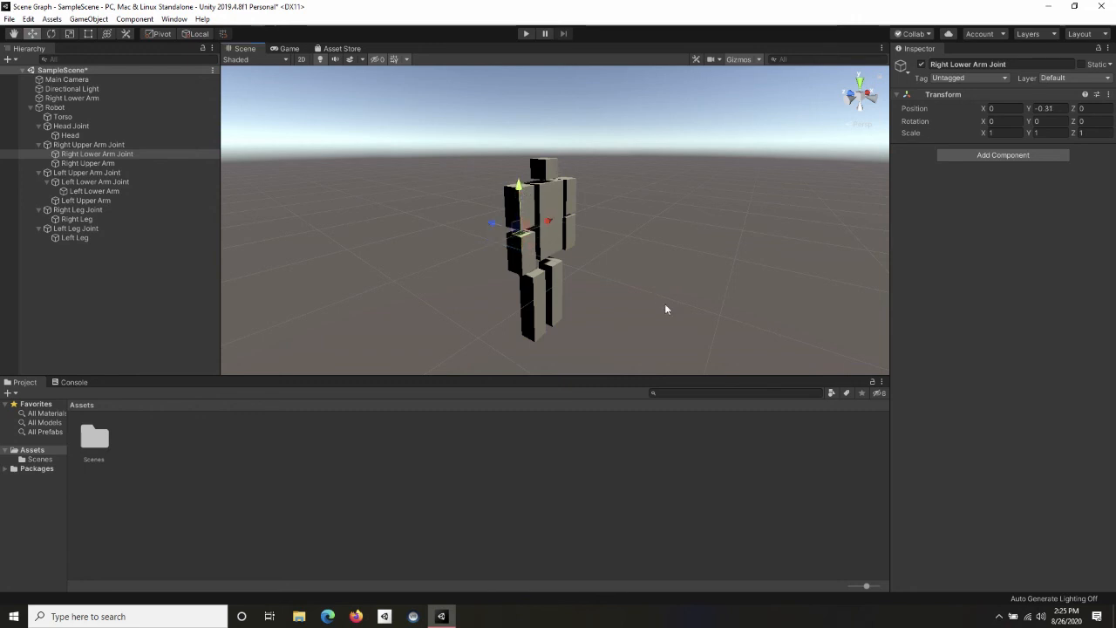
left_click_drag(688, 302, 541, 137, "alt")
left_click_drag(520, 180, 519, 177)
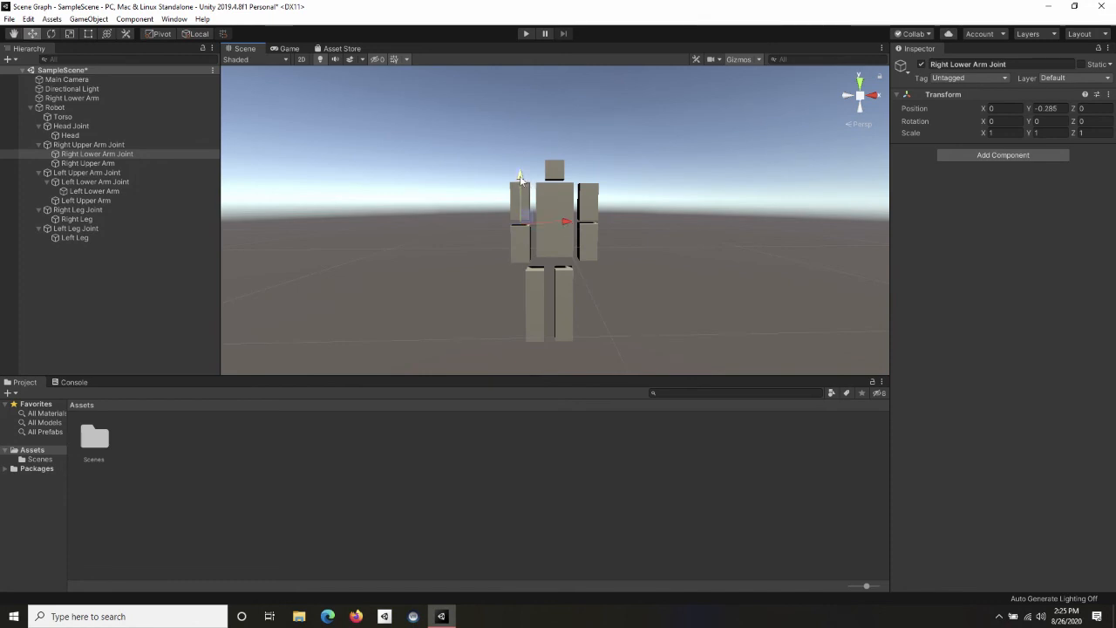
left_click_drag(482, 279, 616, 274, "alt")
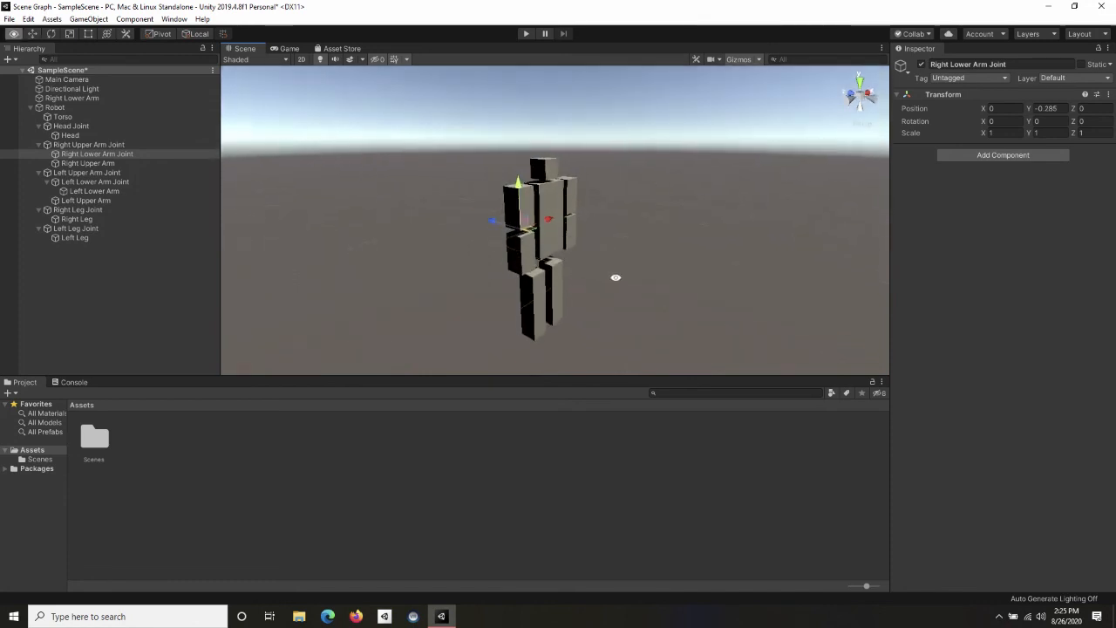
left_click(67, 99)
left_click_drag(71, 103, 110, 157)
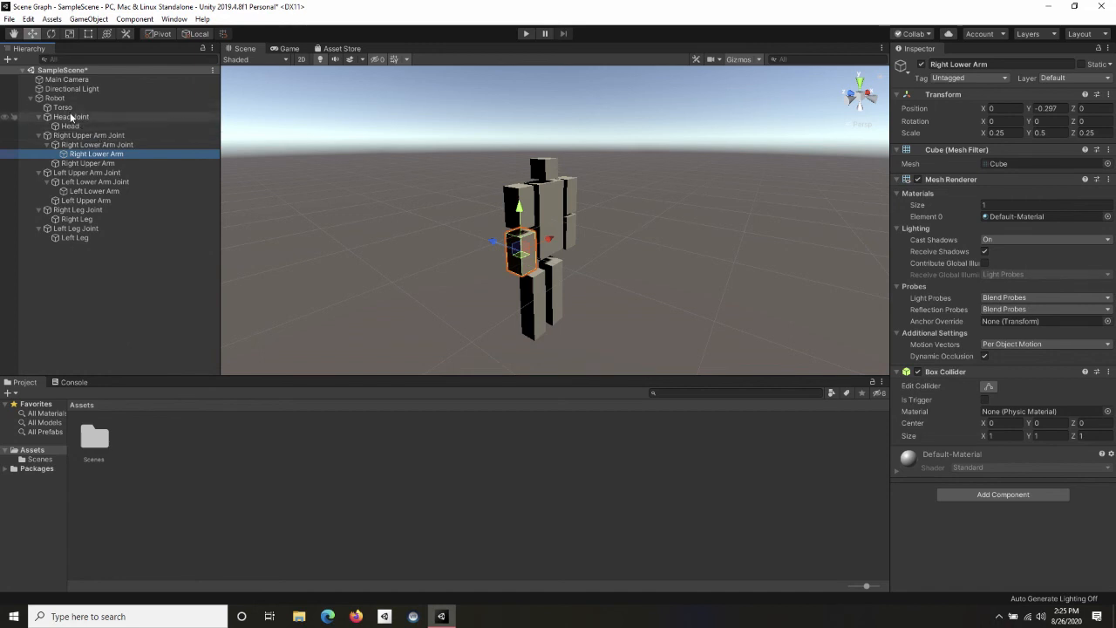
Rotate the Right Upper Arm Joint about 11 degrees and the Right Lower Arm Joint about 24 degrees around X.
left_click(94, 136)
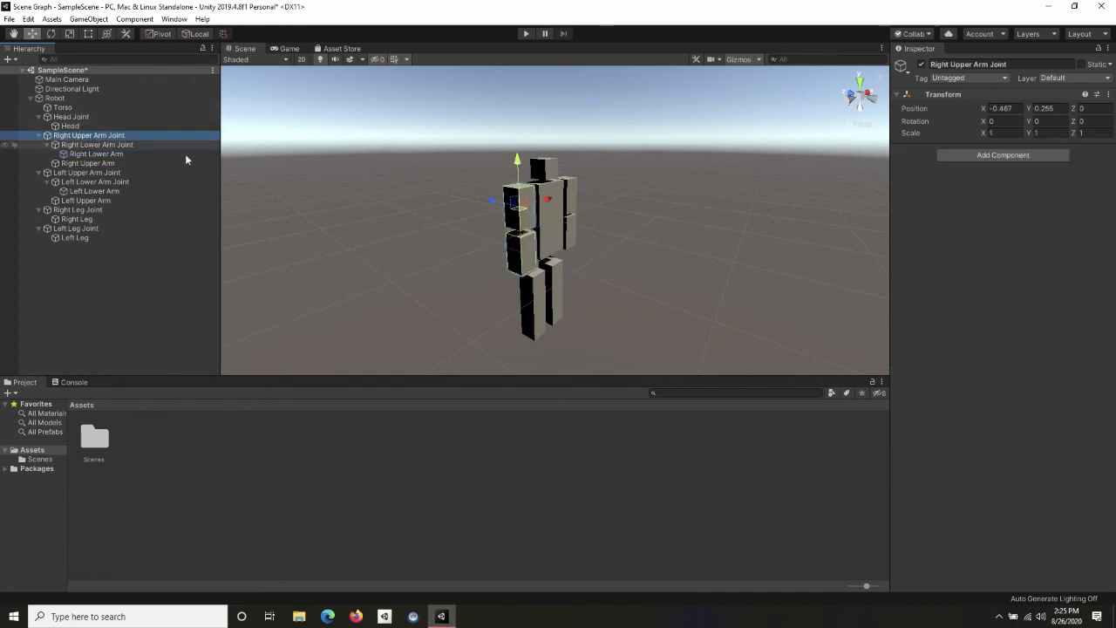
left_click(51, 33)
left_click_drag(534, 204, 527, 163)
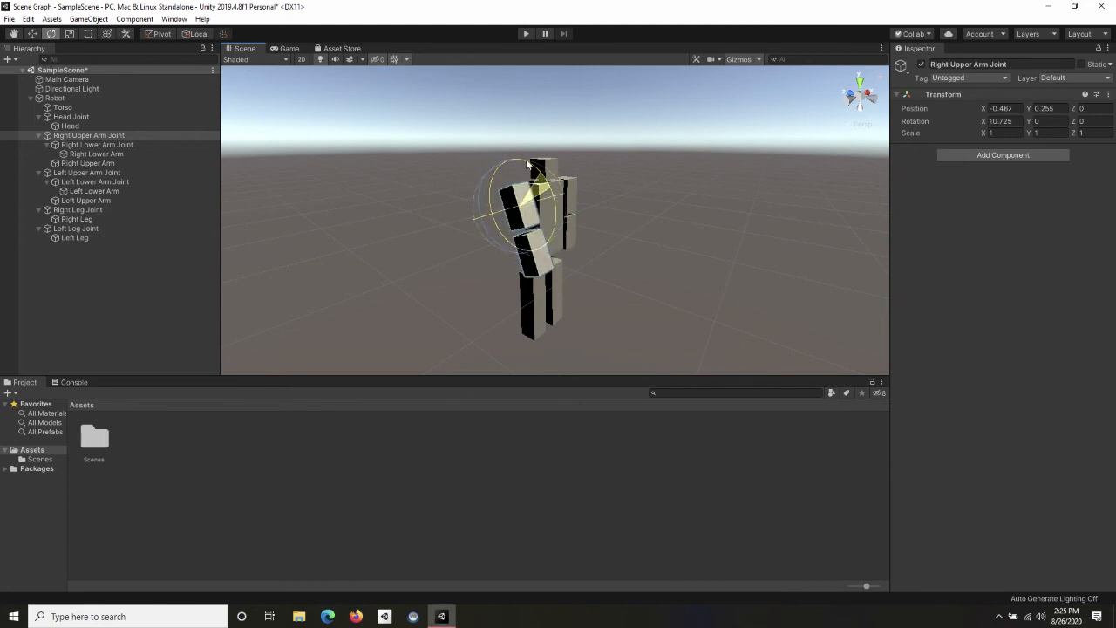
left_click(115, 146)
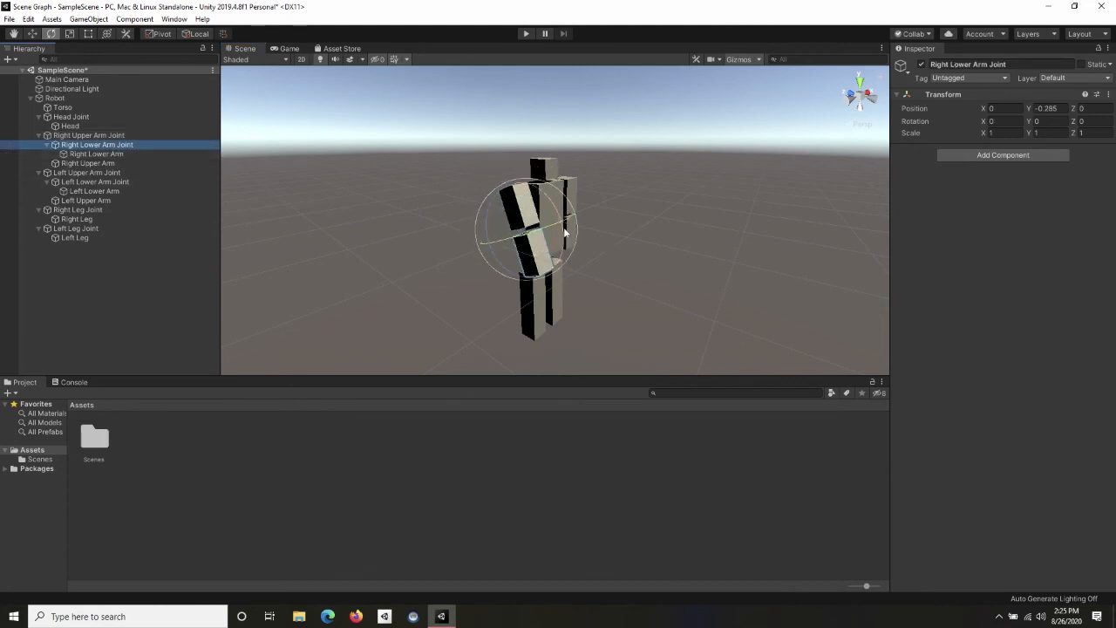
left_click_drag(572, 228, 549, 314)
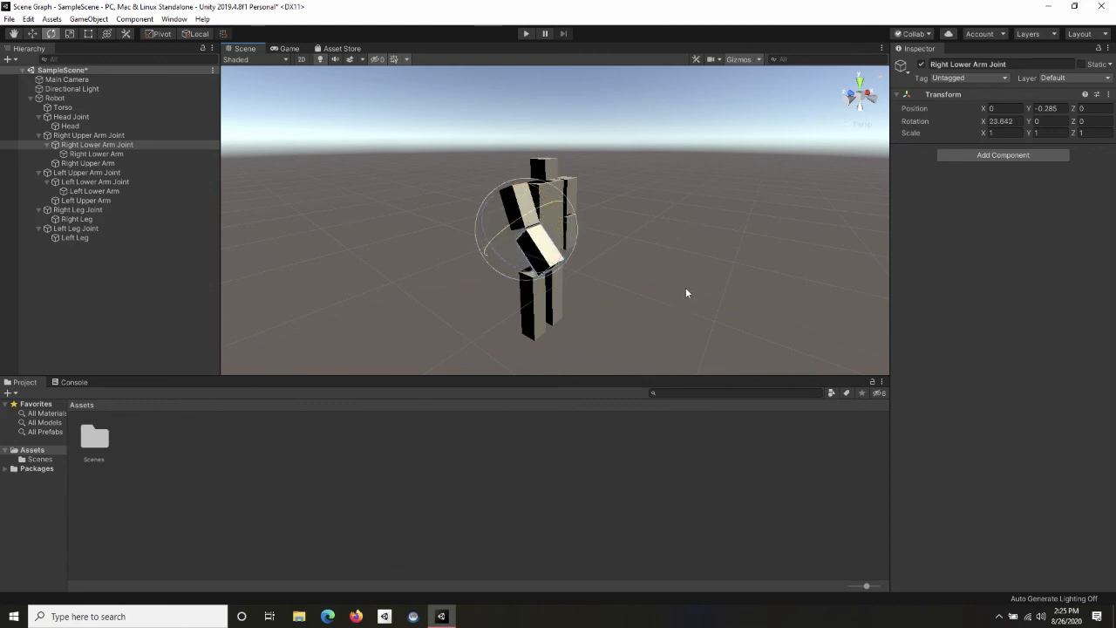
left_click_drag(686, 273, 368, 276, "alt")
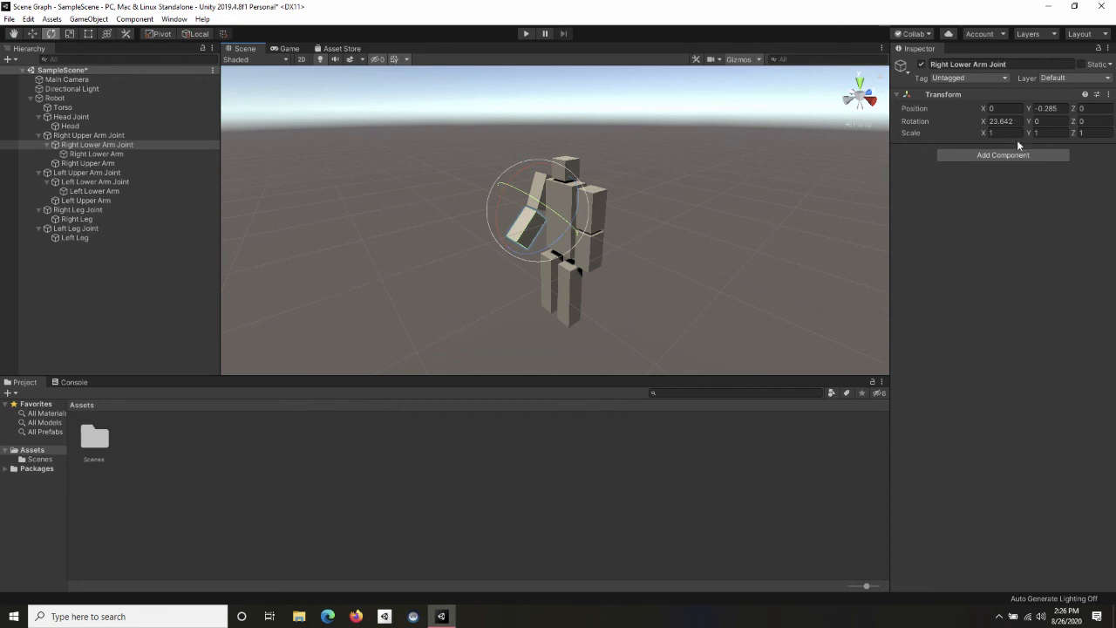
Examine the X, Y and Z scale values of the Right Lower Arm Joint.
key("Tab")
key("Tab")
left_click(1003, 132)
key("Tab")
key("Tab")
left_click(1008, 133)
key("Tab")
key("Tab")
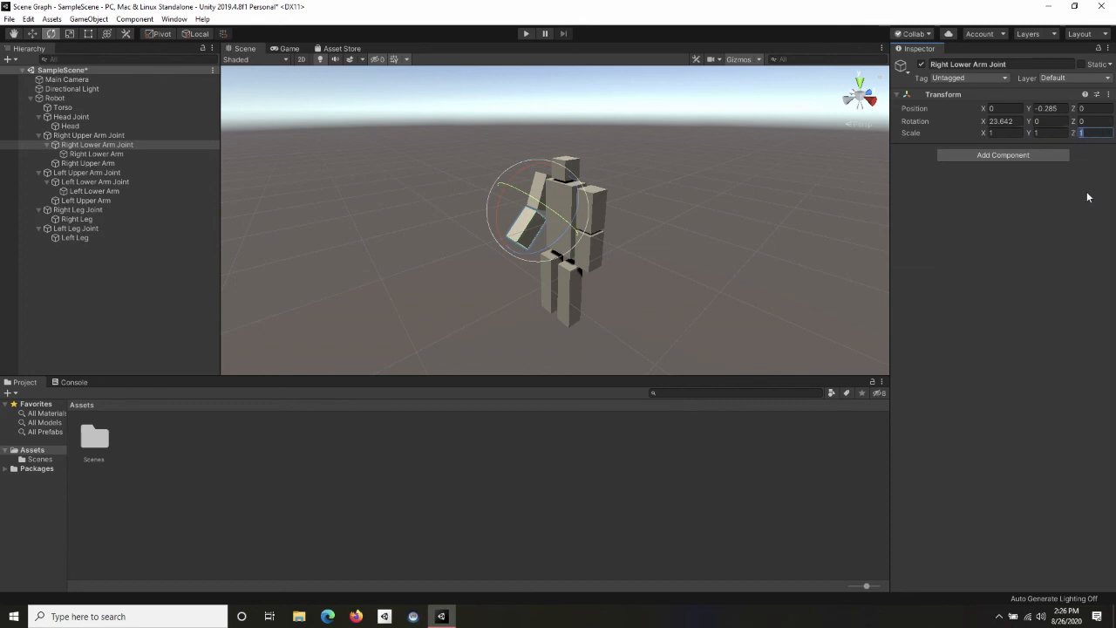